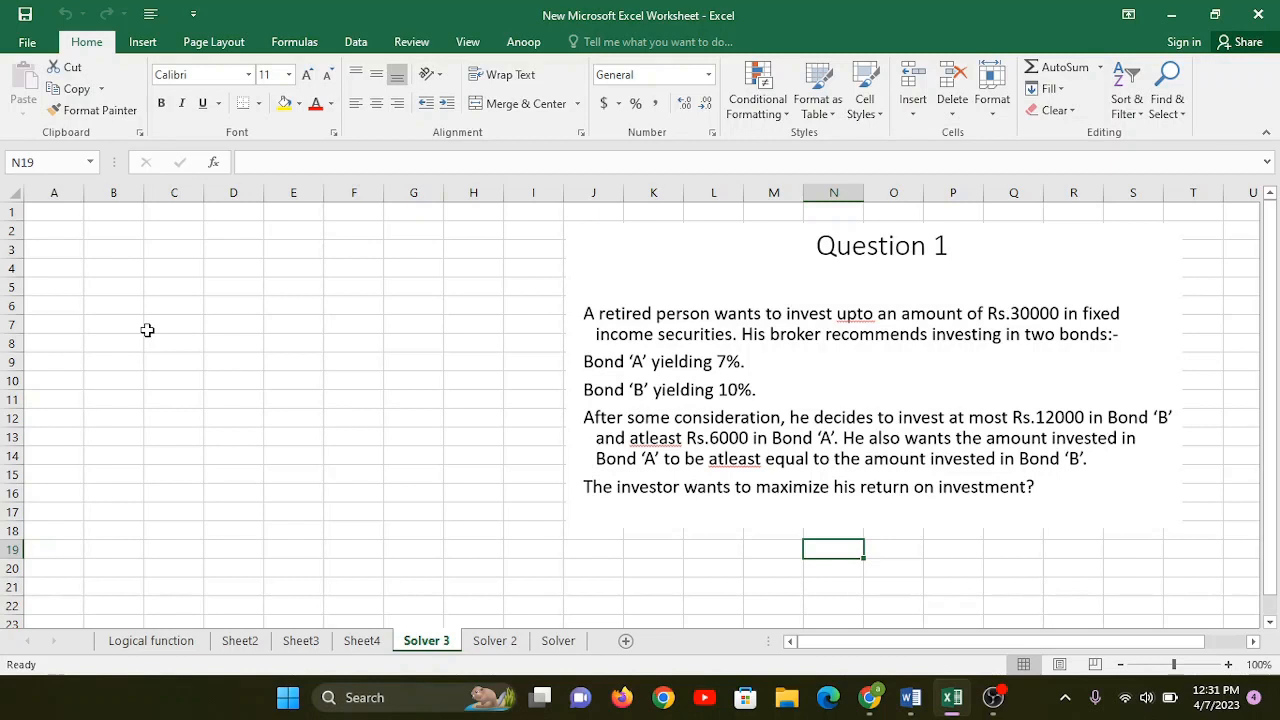
left_click(357, 44)
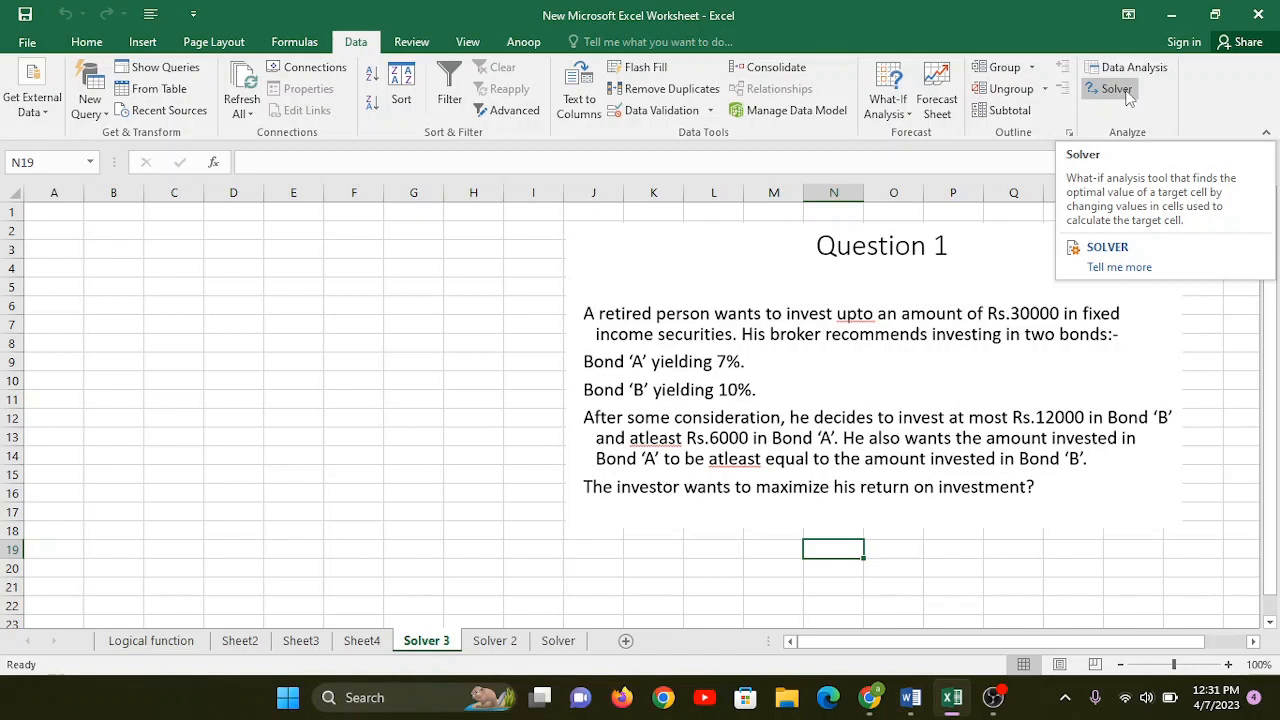
left_click(297, 338)
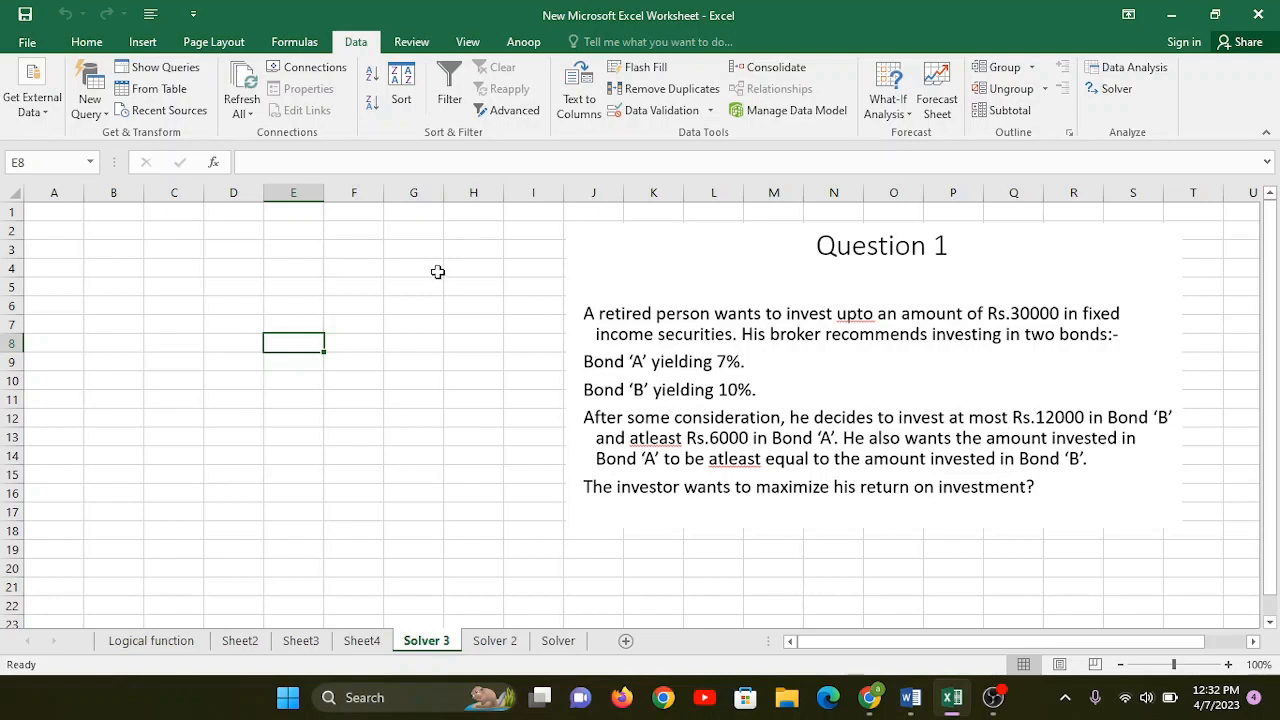
Enter the comparison symbols > in cell G4 and < in cell G6.
left_click(437, 272)
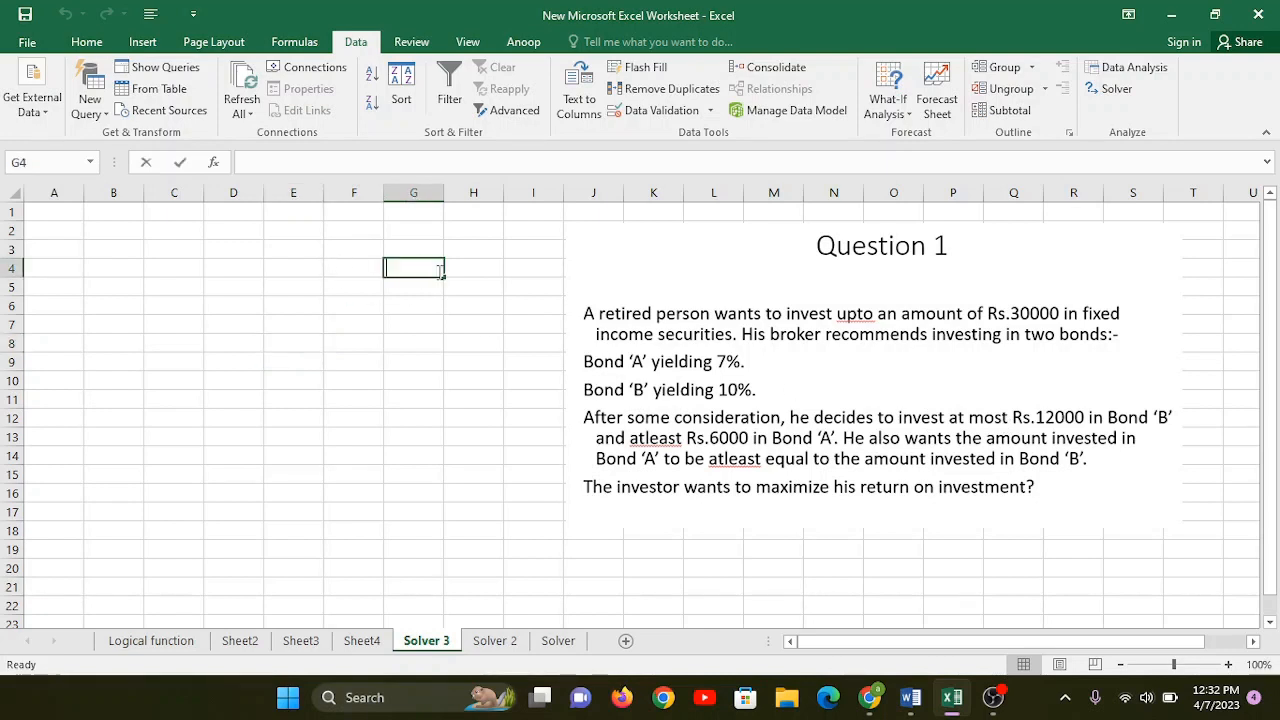
type(">")
left_click(406, 302)
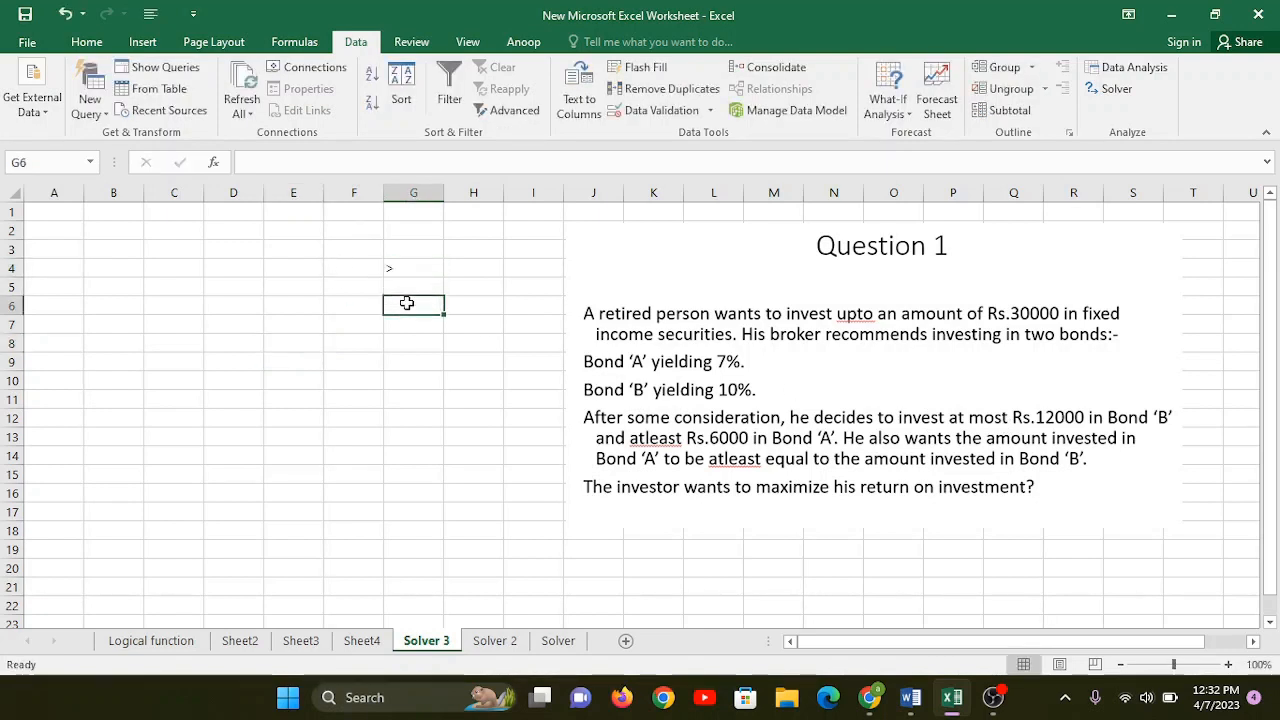
type(">")
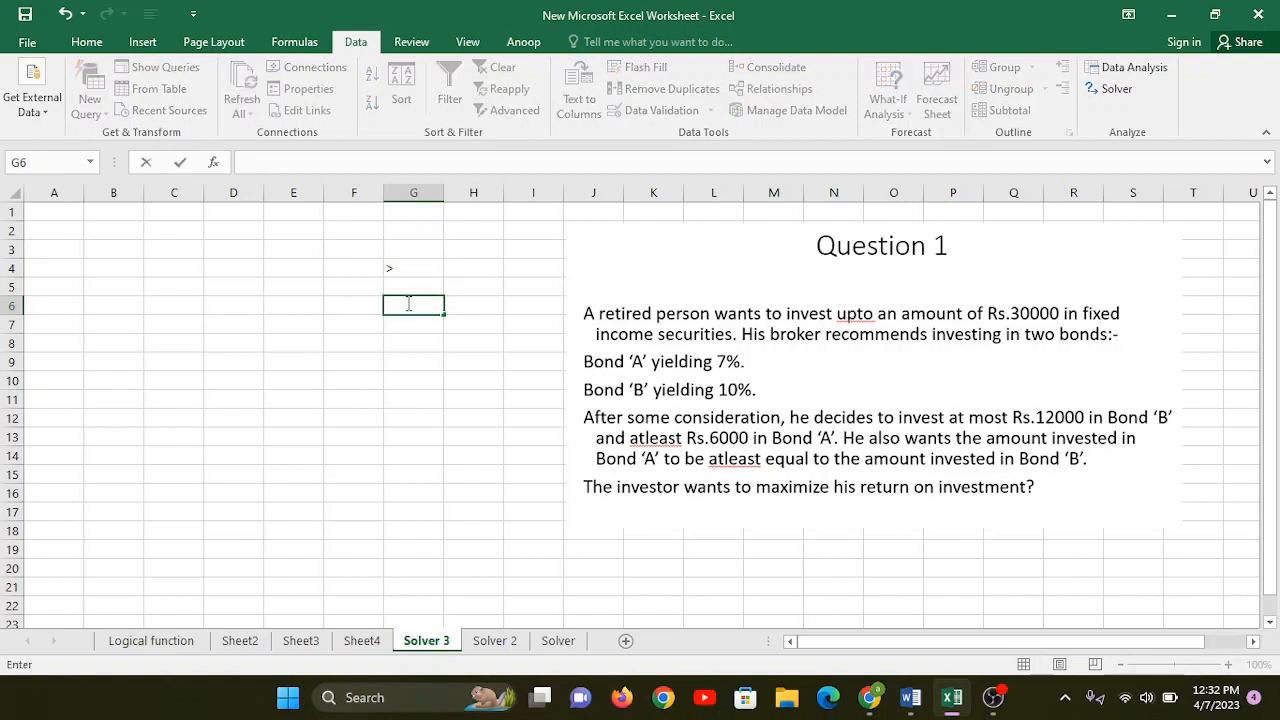
Label the symbols with Greater than in H4 and Less than in H6.
left_click(472, 267)
type("G")
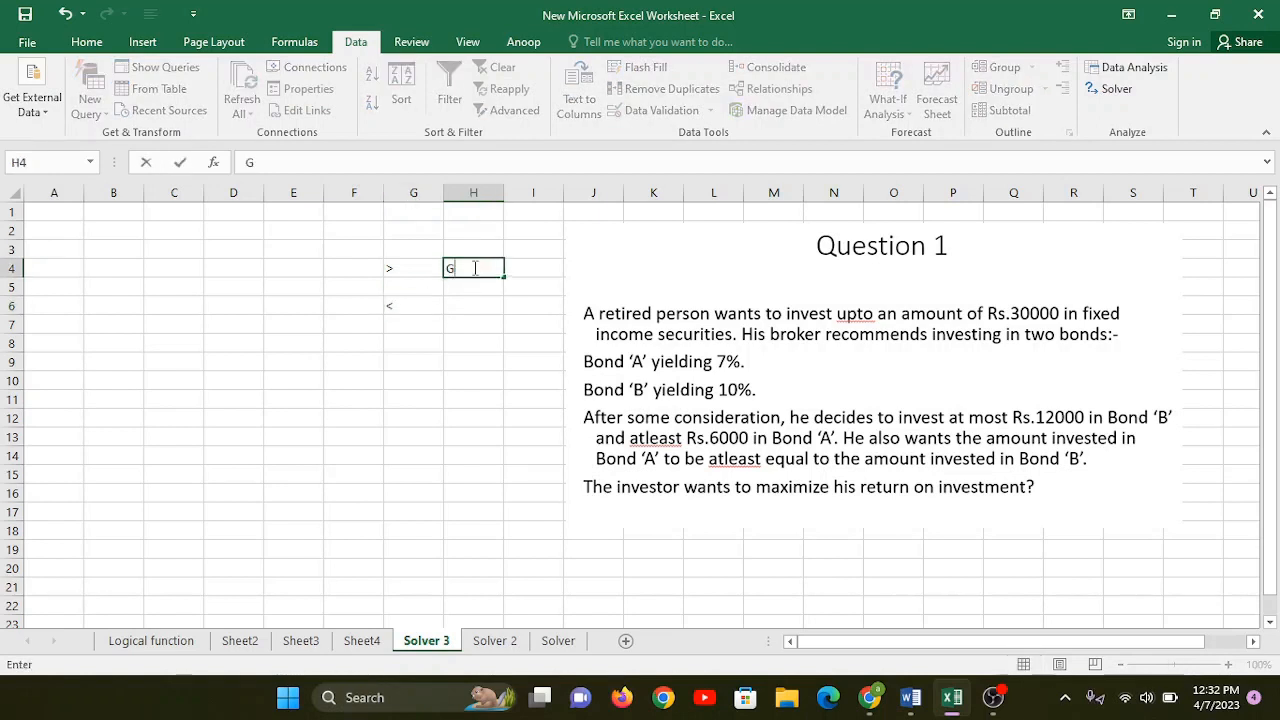
type("reater than")
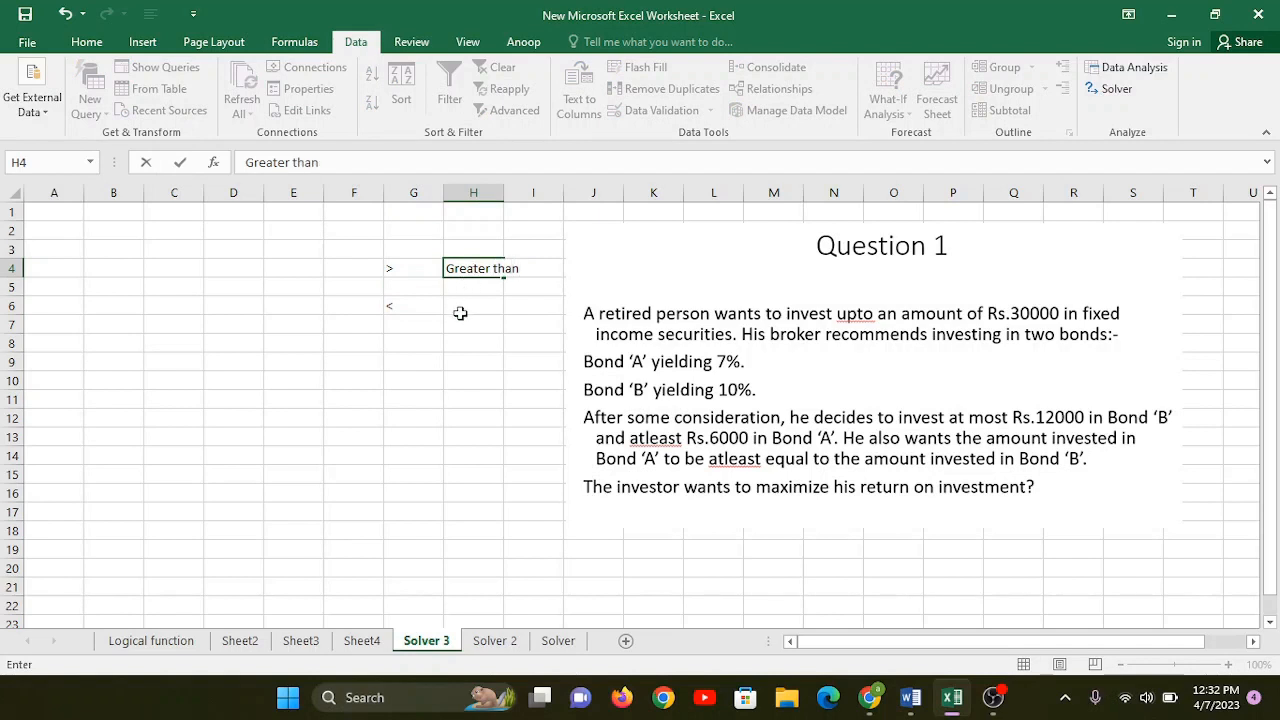
left_click(460, 307)
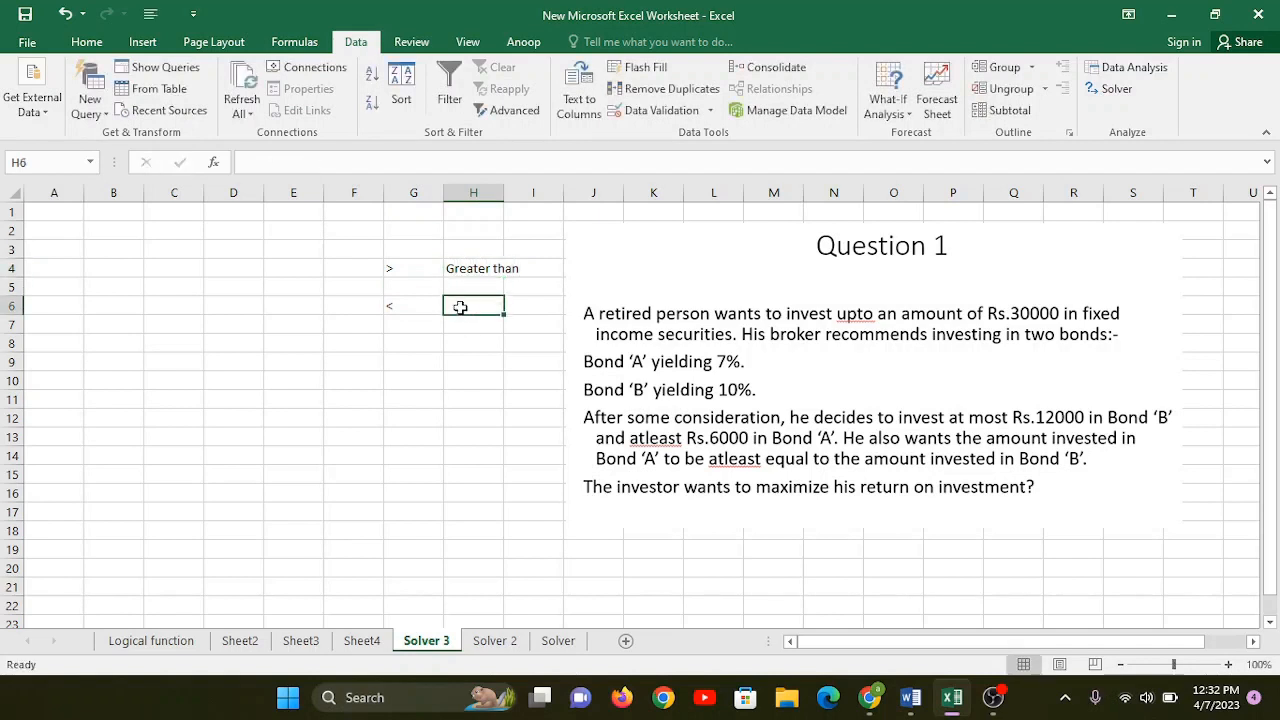
type("Less than")
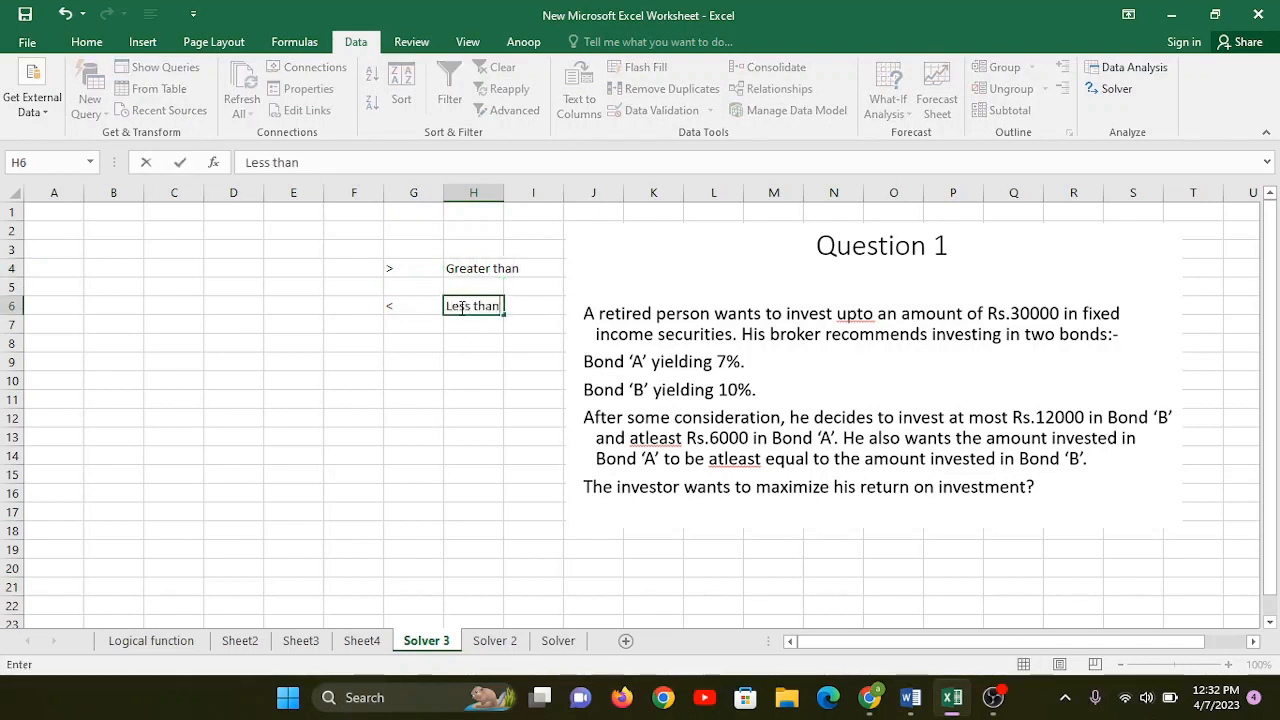
left_click(496, 345)
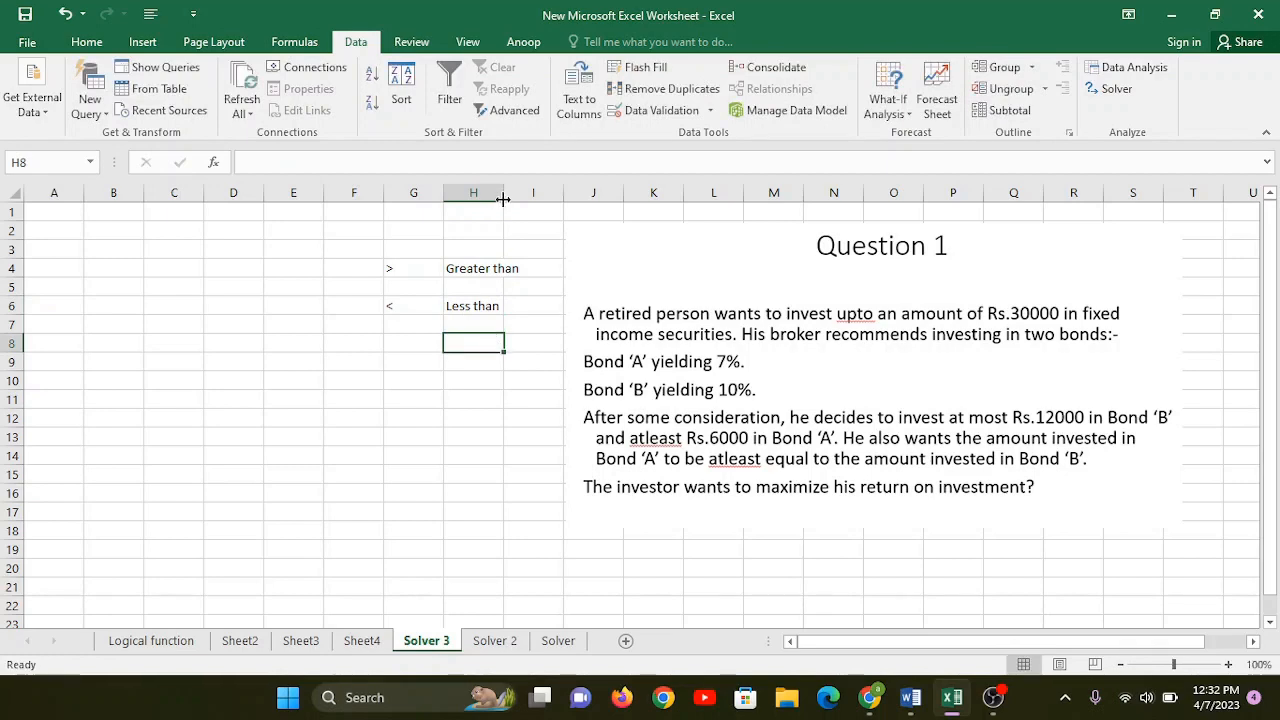
Widen column H to fit its labels and move the Question 1 picture up and over so it starts at column I.
left_click_drag(505, 193, 525, 193)
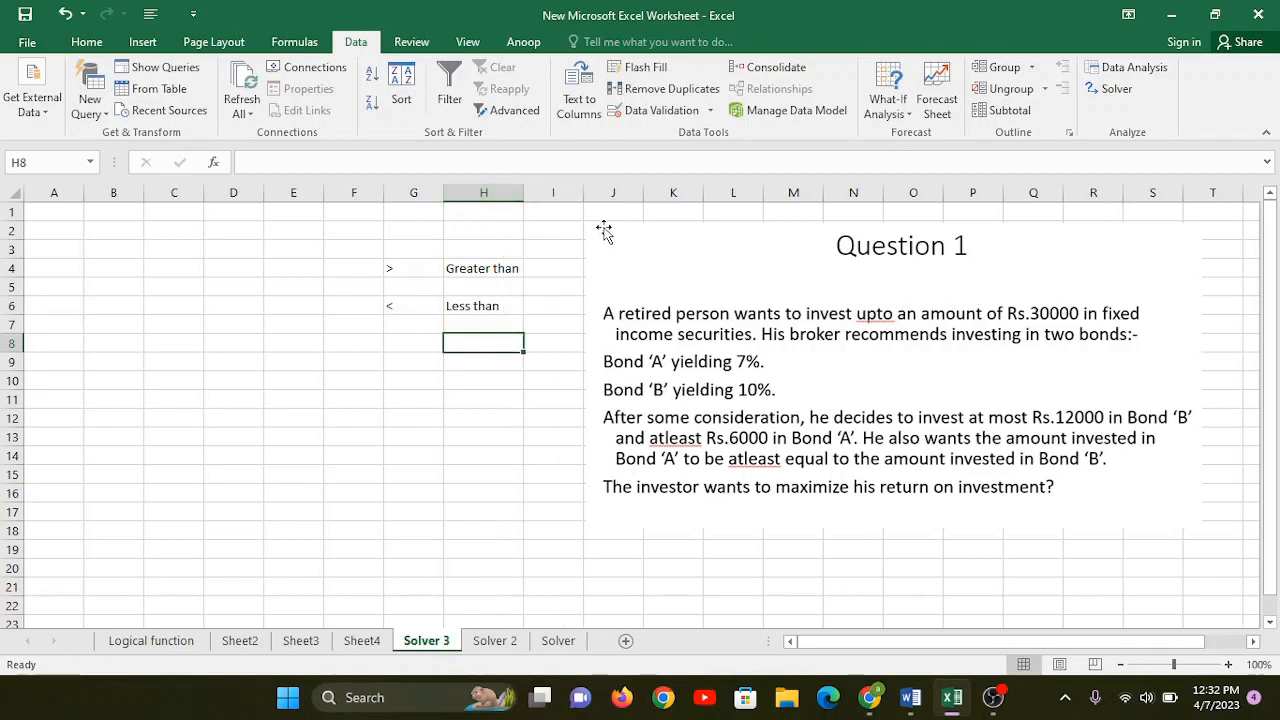
left_click_drag(606, 229, 558, 233)
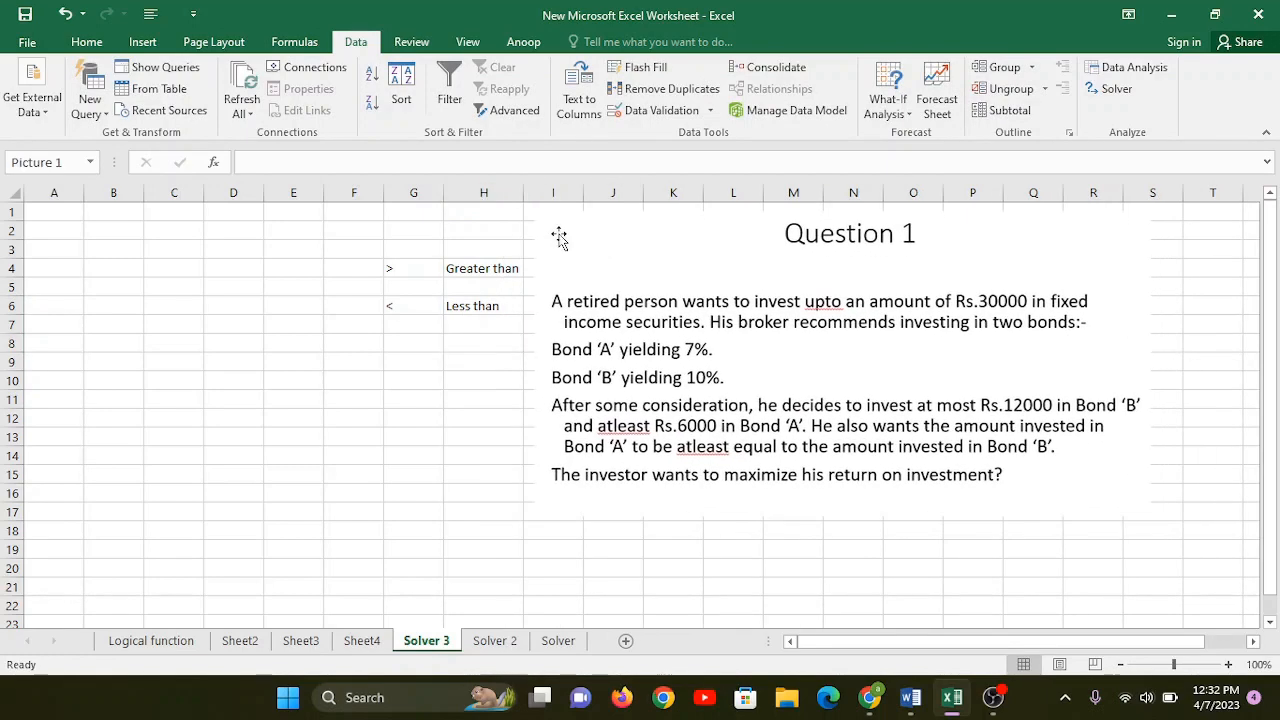
left_click(396, 450)
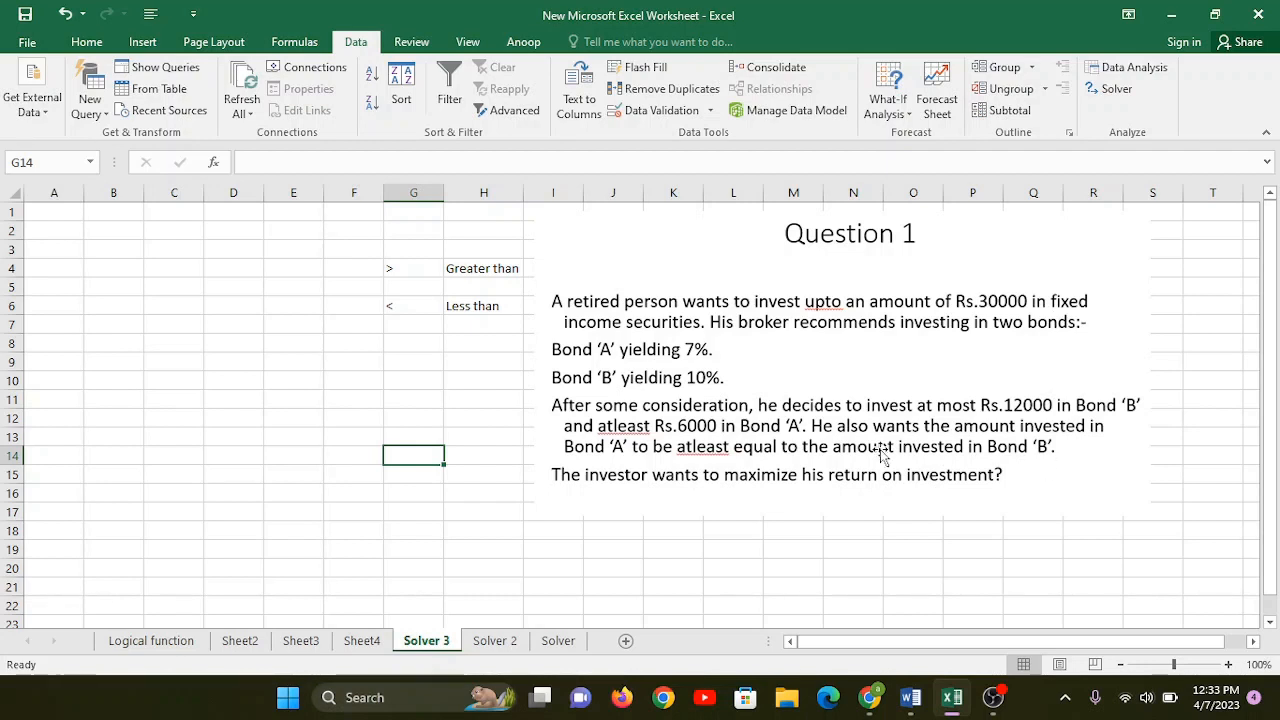
Start the constraint list in row 7 with number 1 in C7 and Bond A in D7.
left_click(184, 326)
type("1")
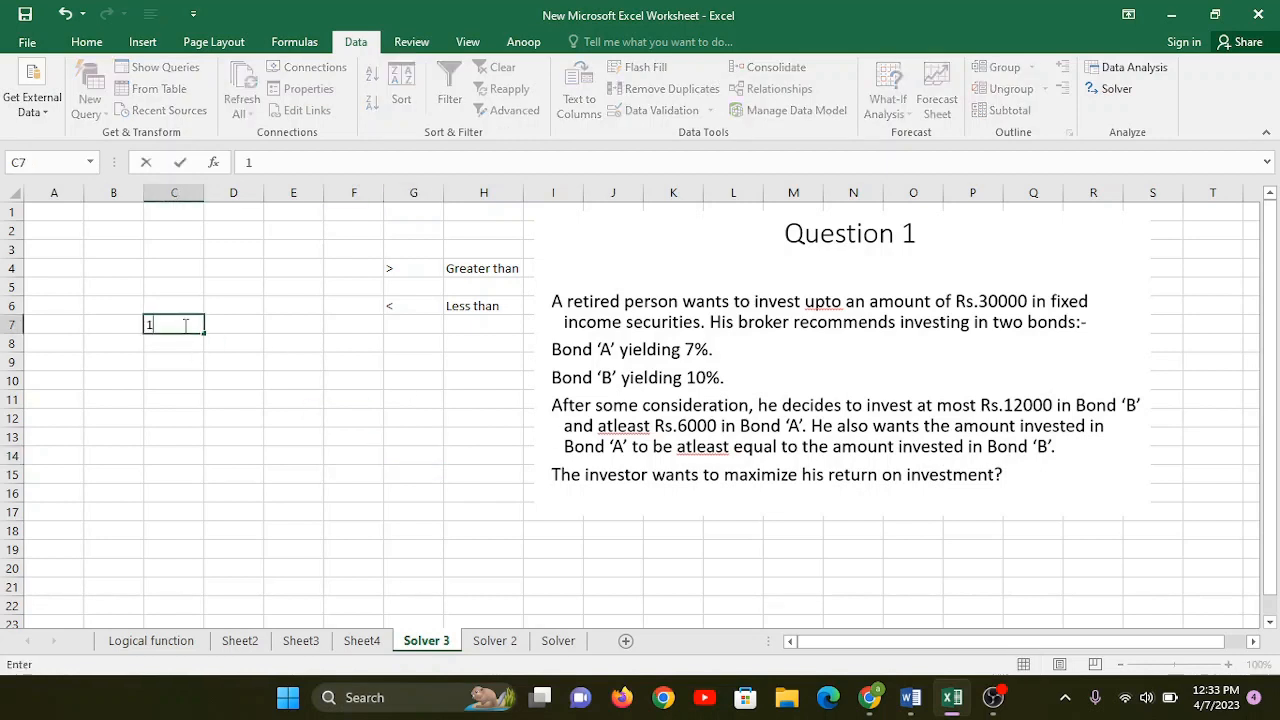
key("Tab")
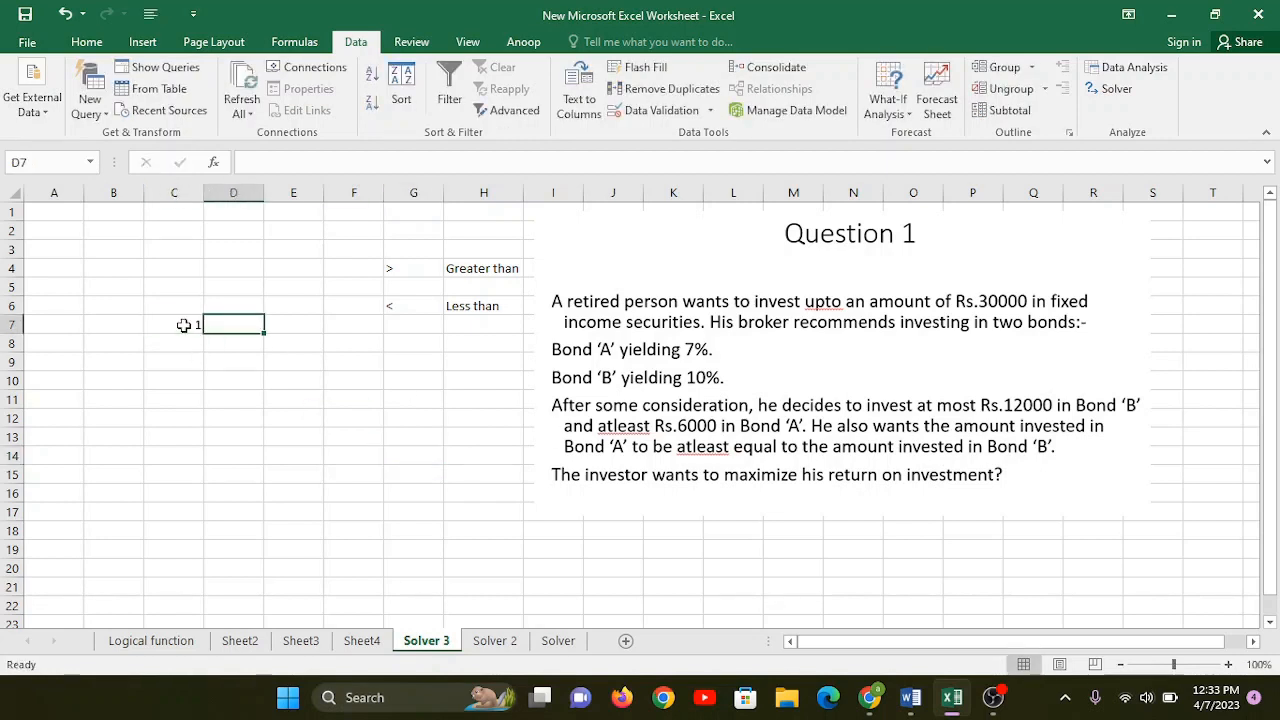
type("A")
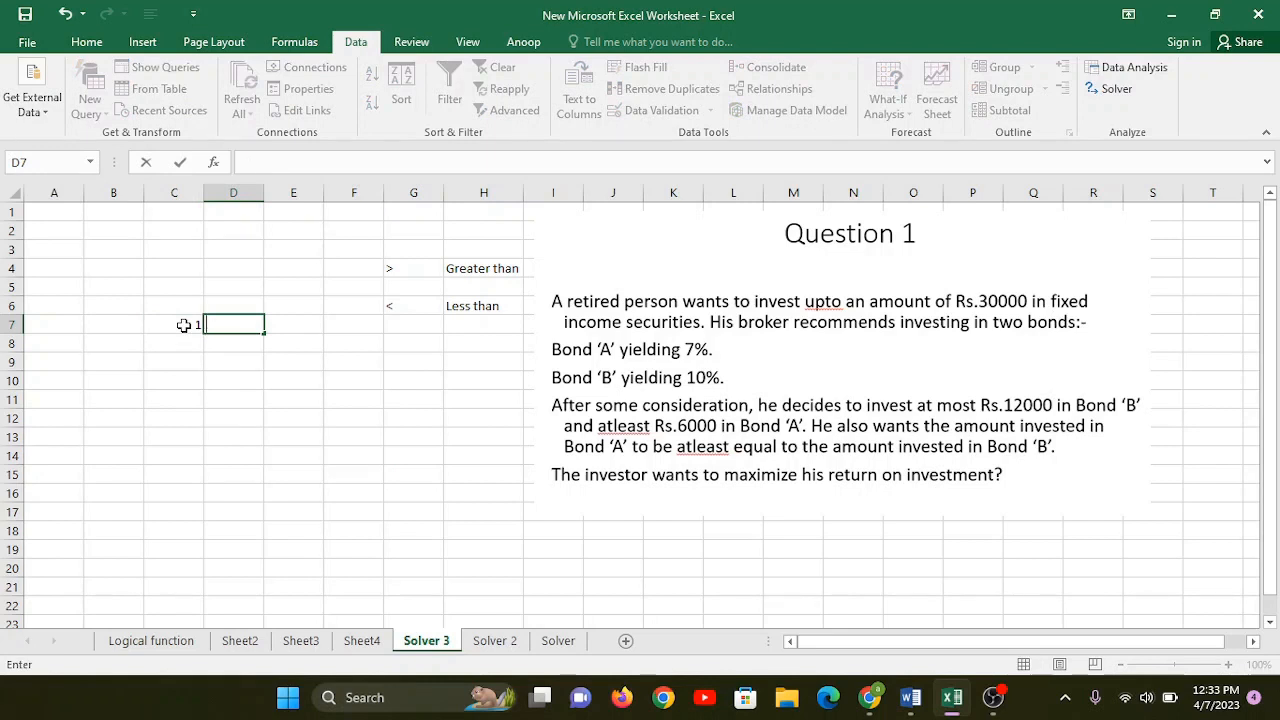
type("Bond A")
key("Tab")
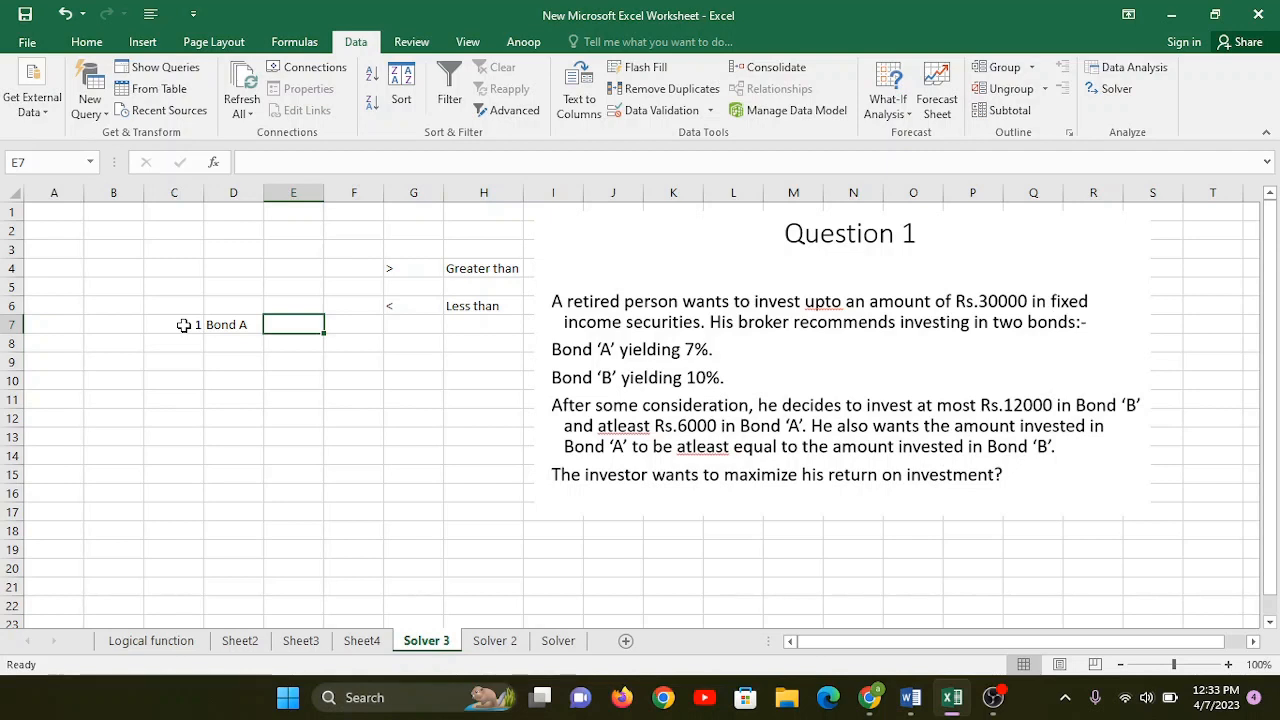
Enter the Bond A limit > or = 6000 in cell E7.
type(">")
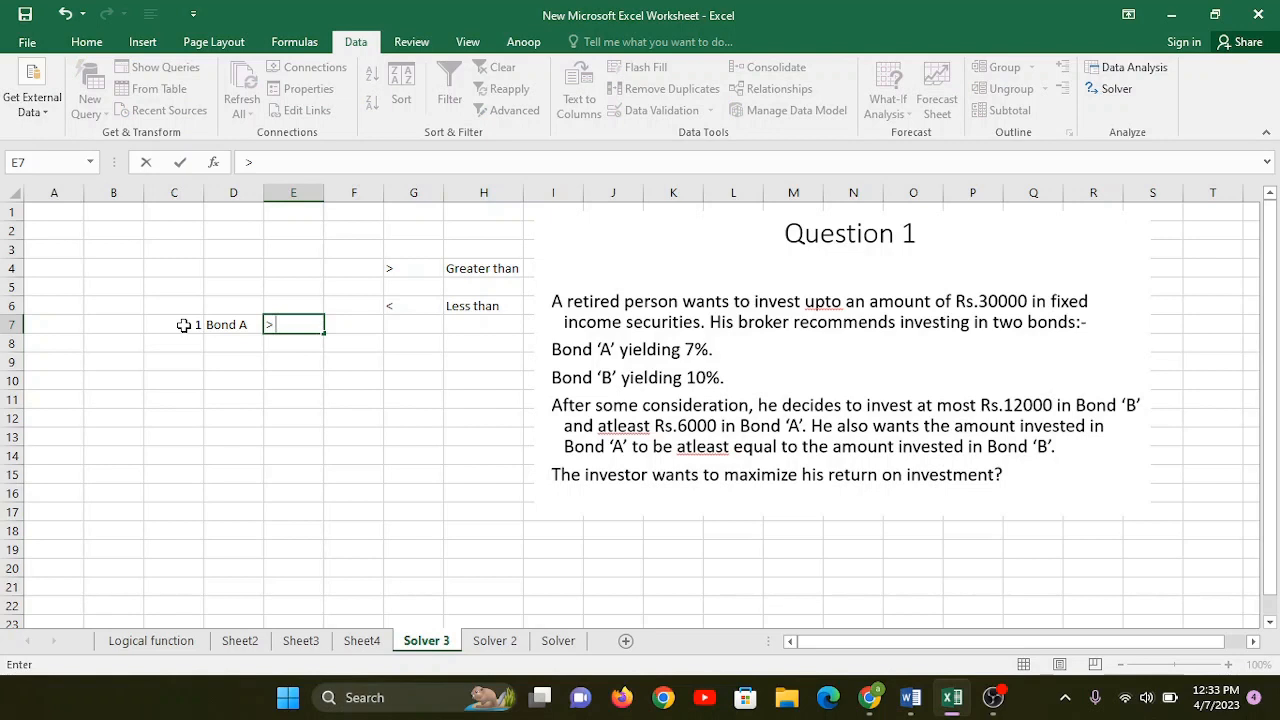
type(" &")
key("BackSpace")
key("BackSpace")
type("or")
type("6000")
key("Return")
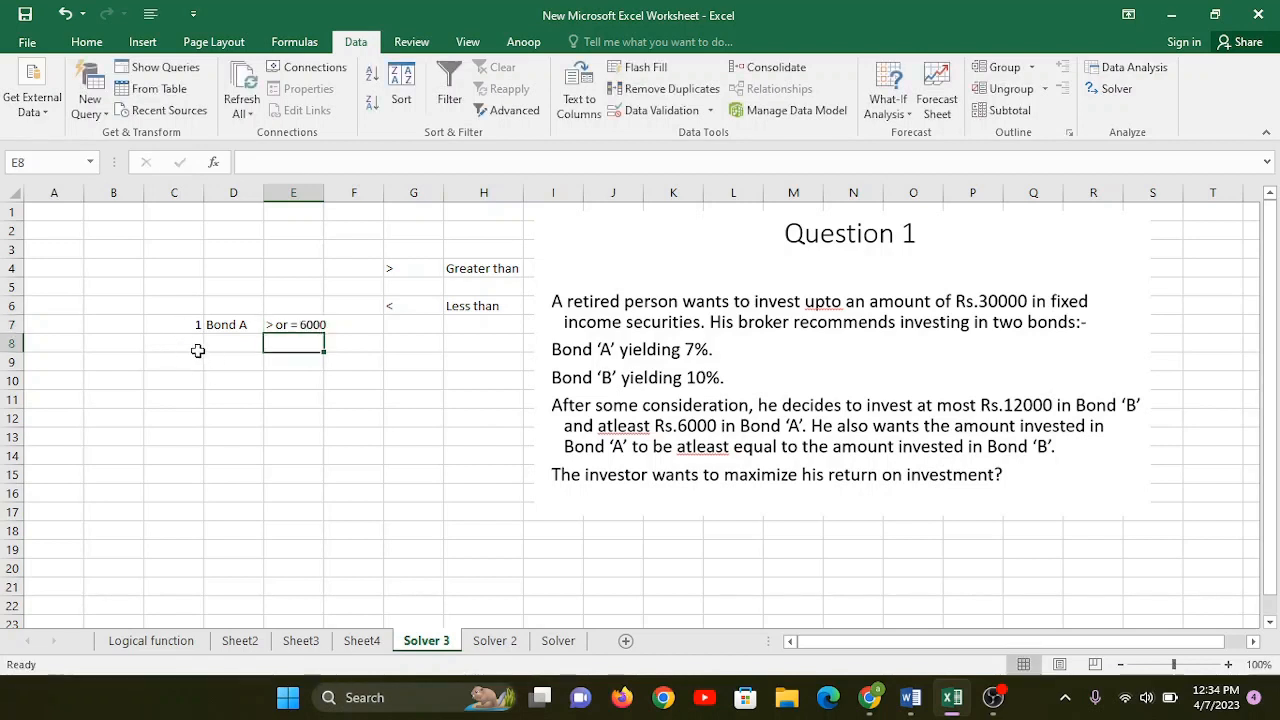
Add constraint 2 in row 8 as Bond B with the limit < or = 12000, and widen column E to fit.
left_click(195, 344)
type("2")
left_click(227, 346)
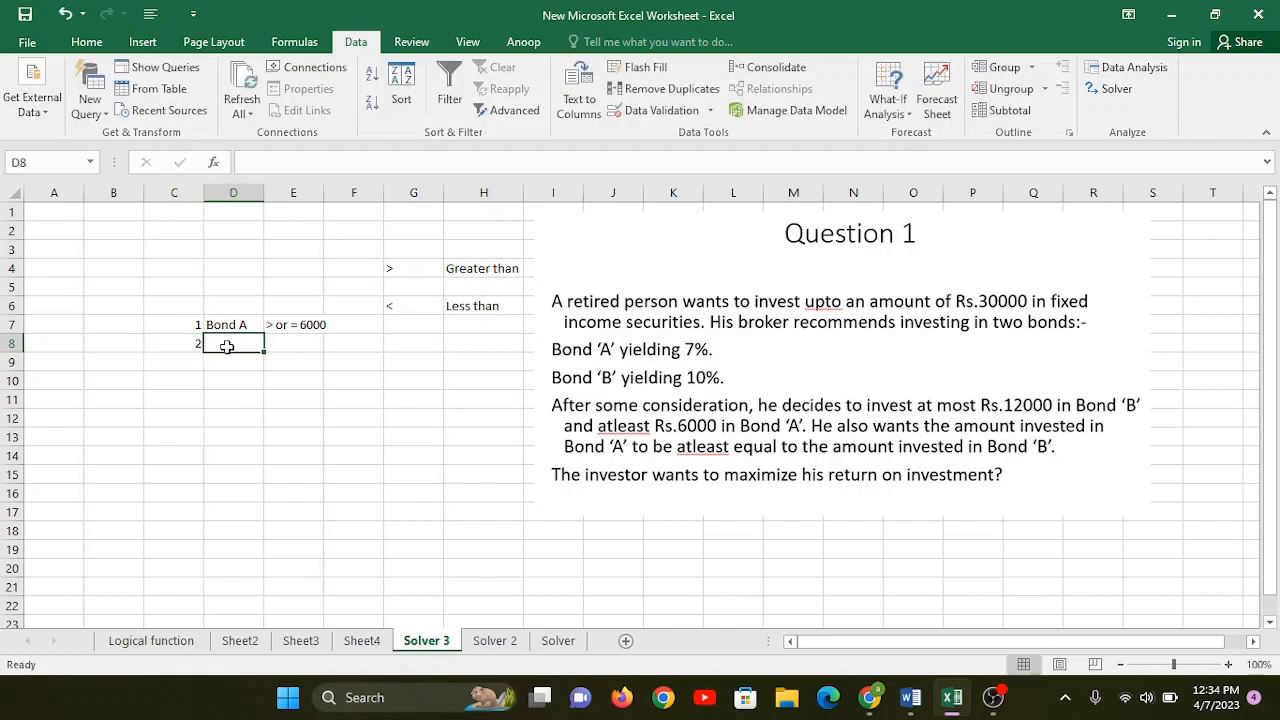
type("Bond B")
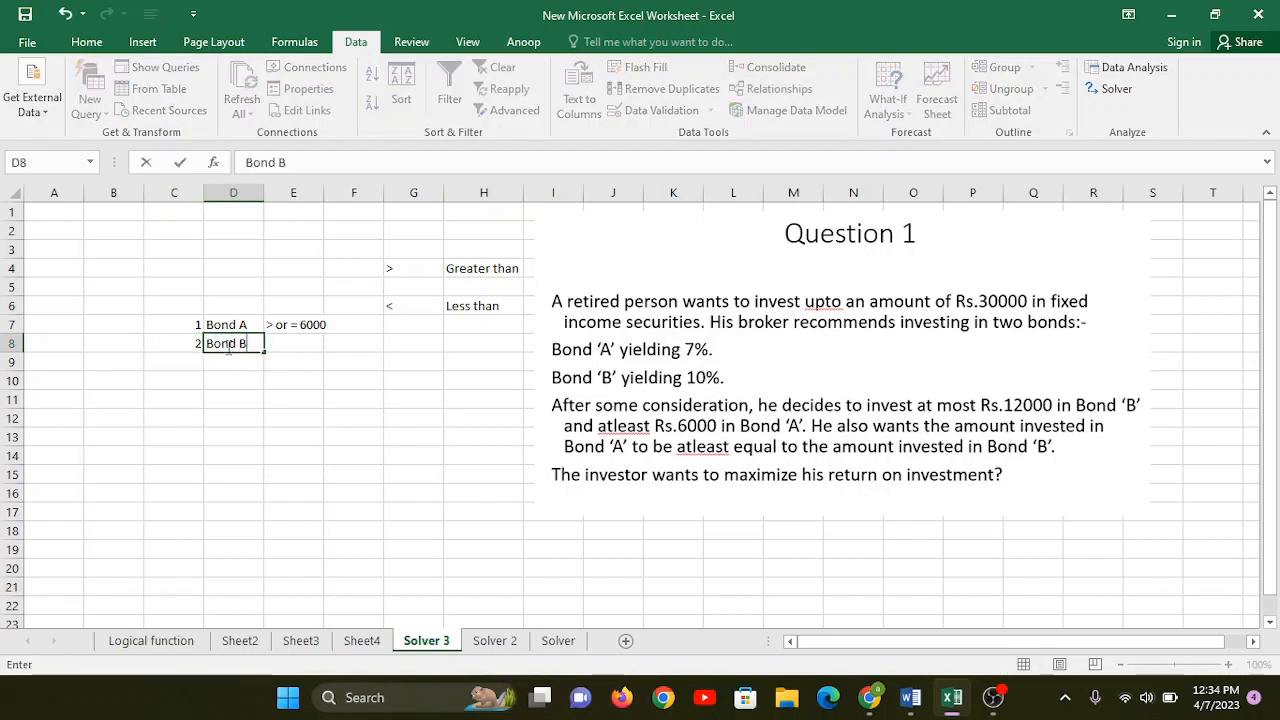
left_click(283, 341)
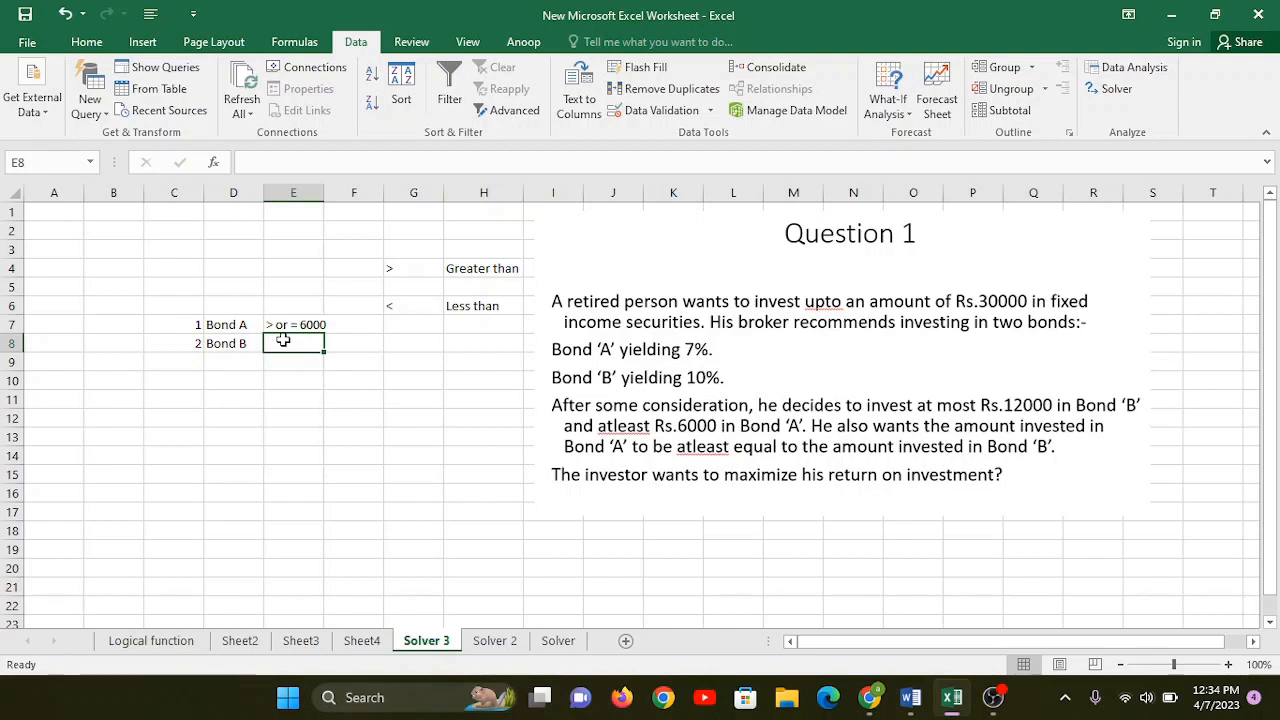
type("<")
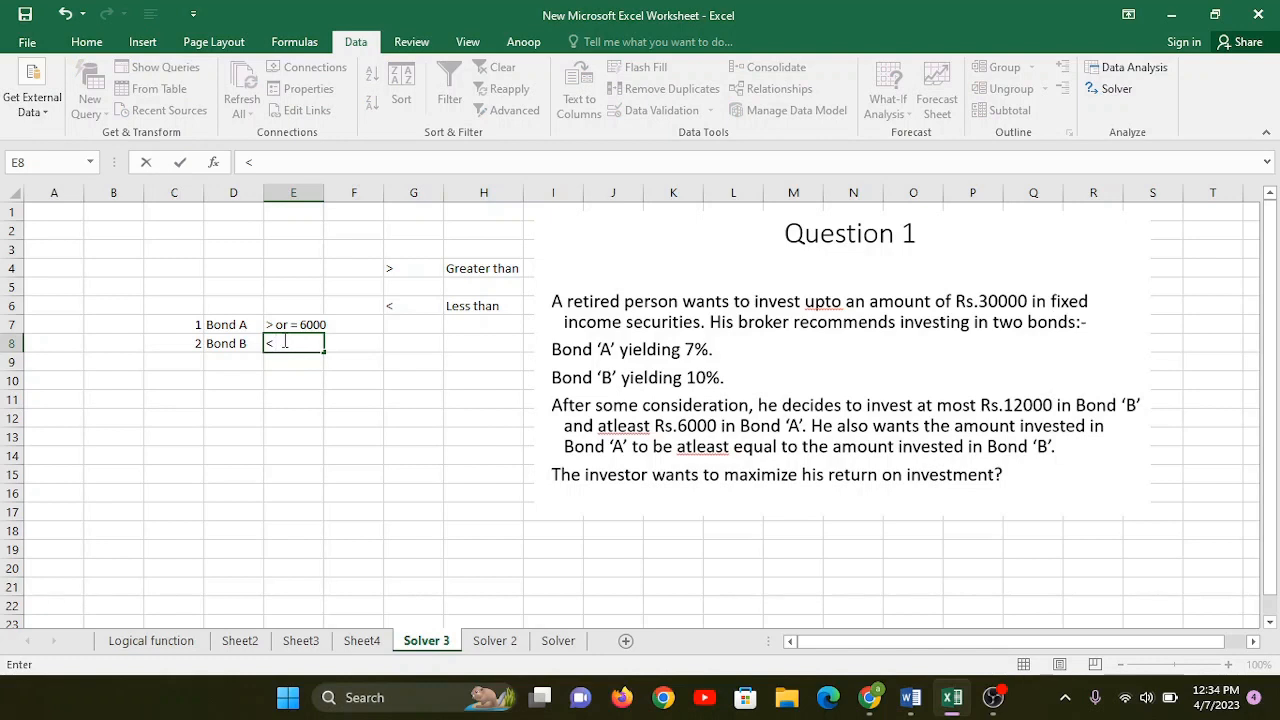
type(" or = 12000")
key("Return")
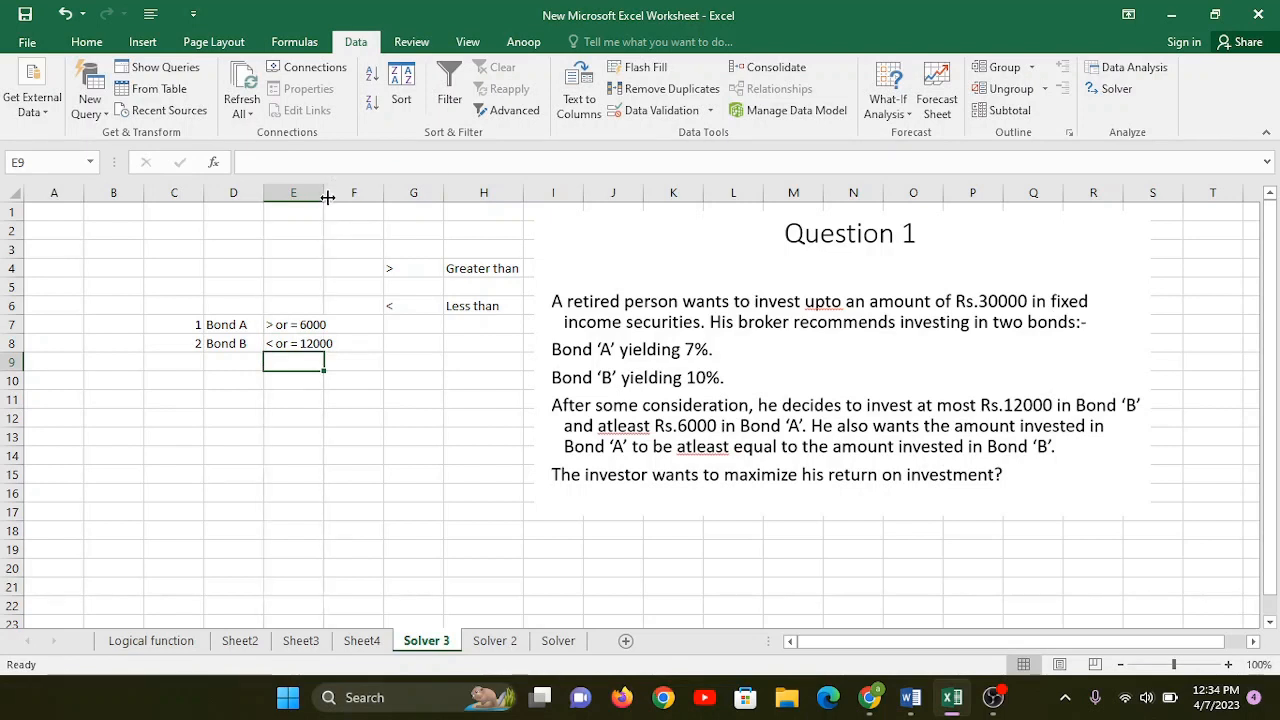
left_click_drag(328, 197, 337, 197)
Add constraint 3 in row 9, with Bond A > or = Bond B in cell D9.
left_click(185, 362)
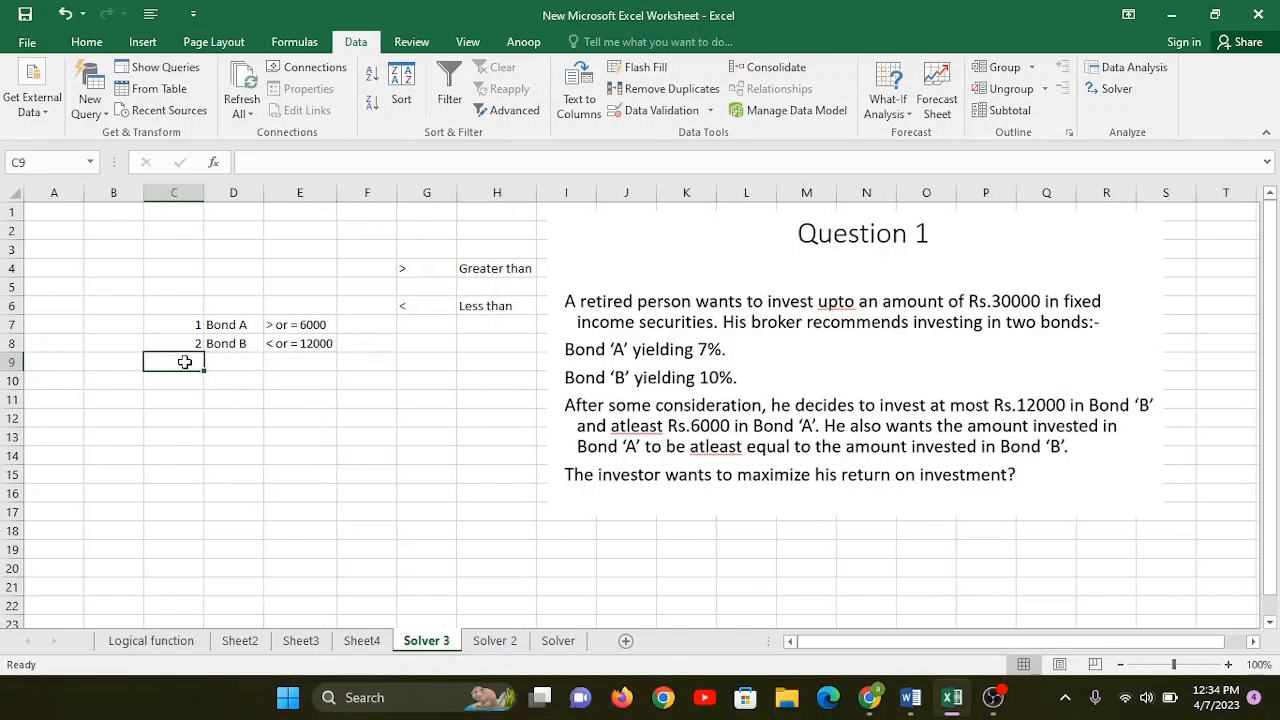
type("3")
key("Return")
key("Right")
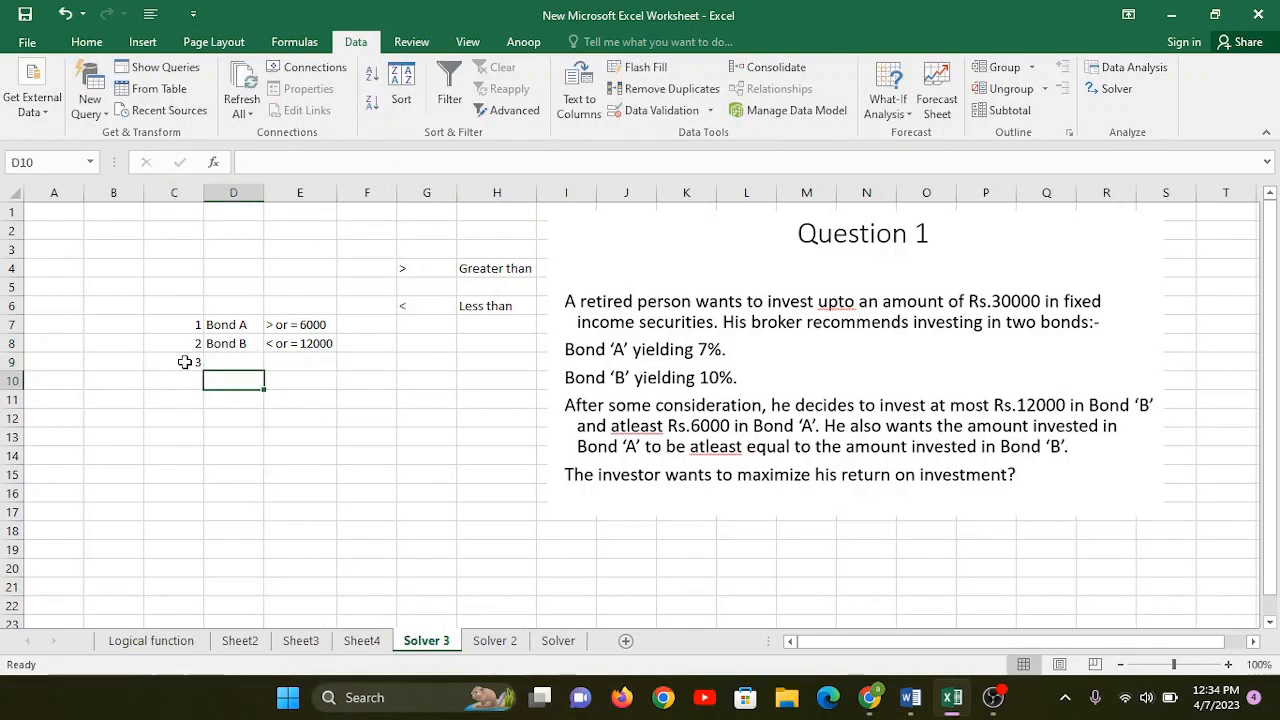
key("Up")
type("Bond A")
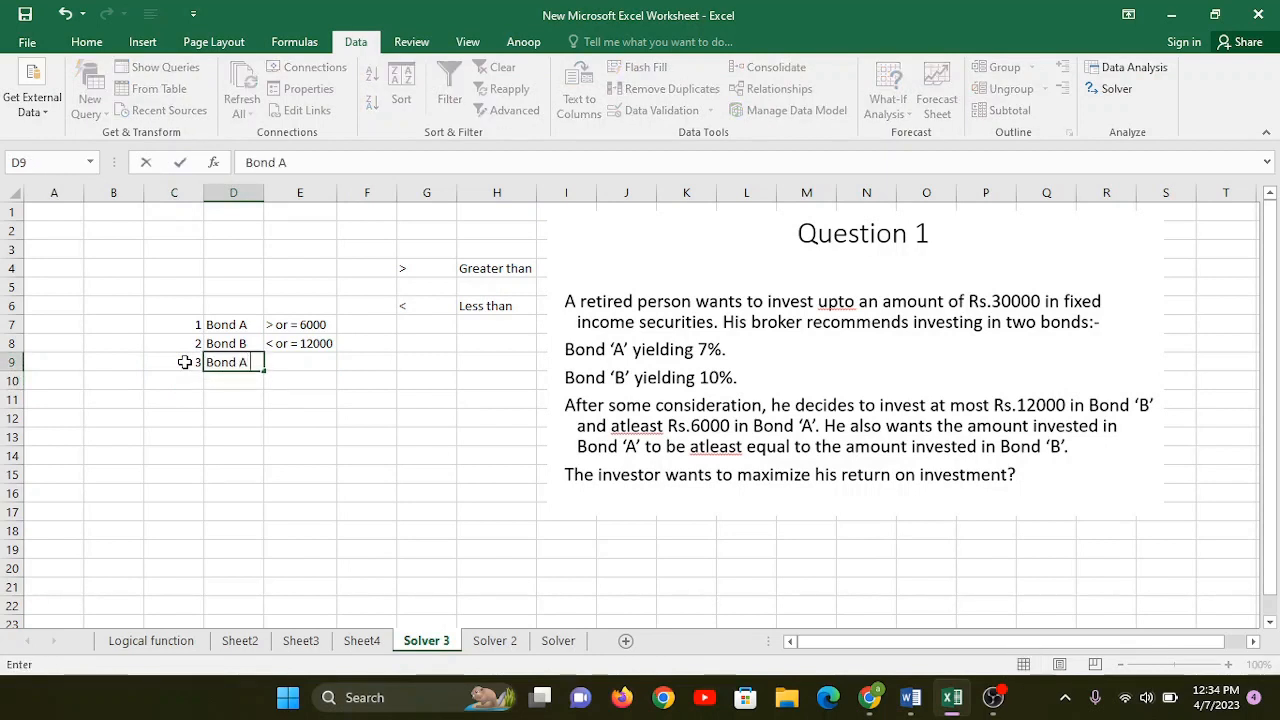
type(" = Bond B")
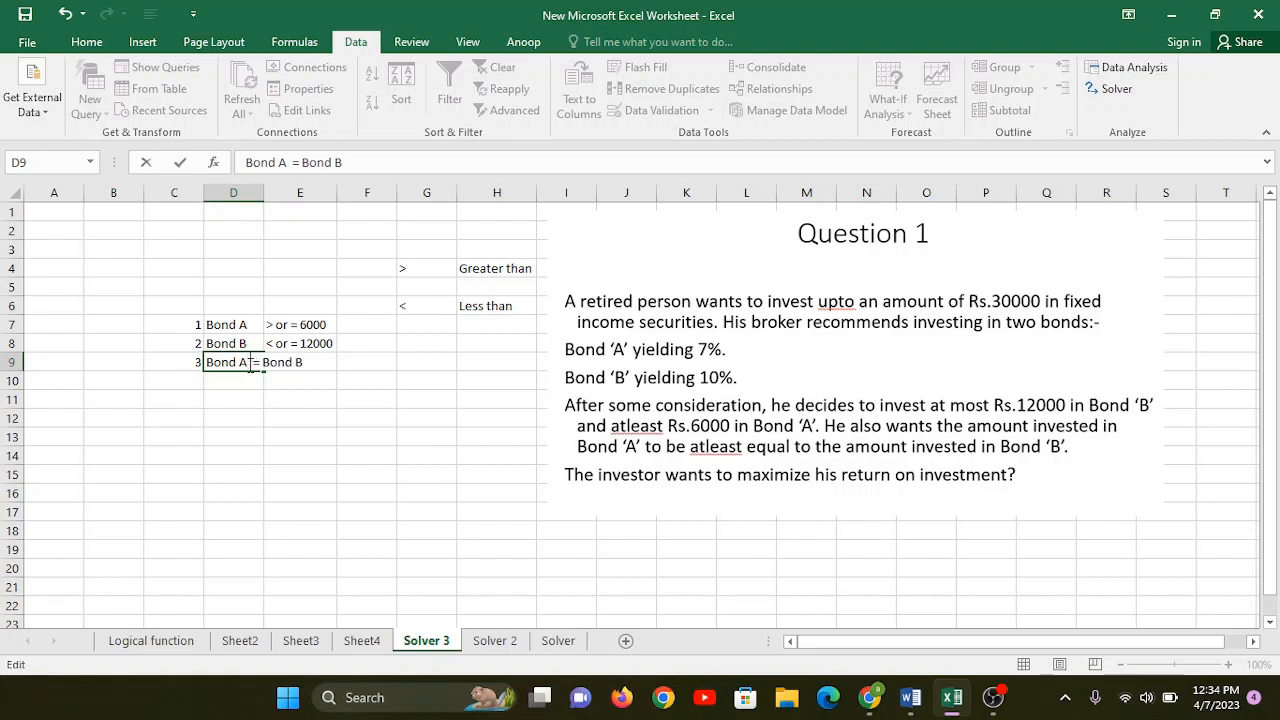
type(" > or")
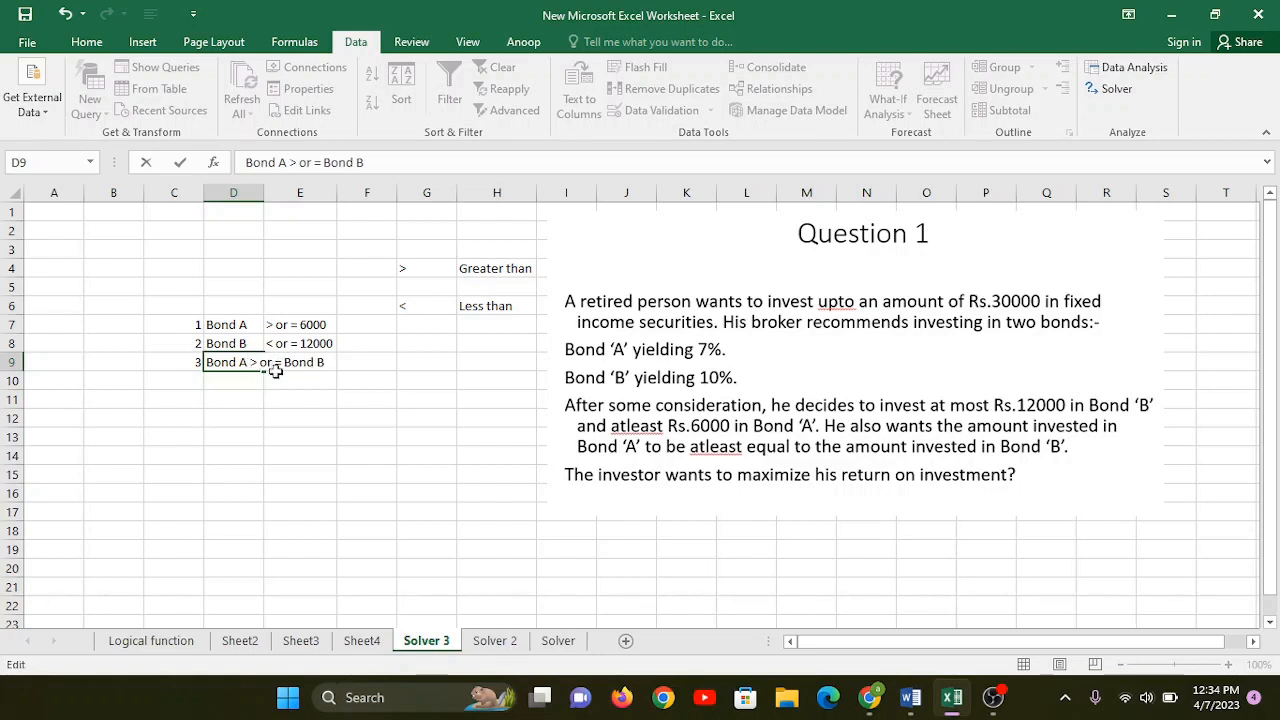
left_click(429, 417)
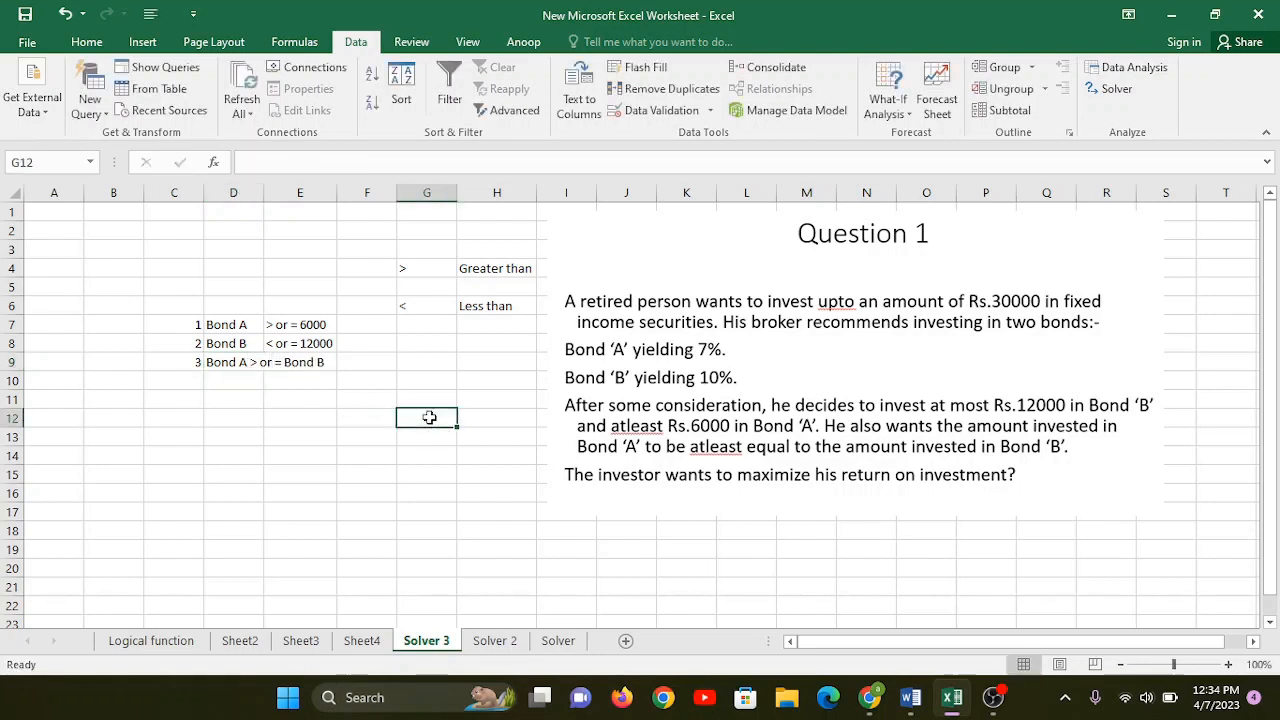
Add constraint 4 in row 10, with Non negative constraints in cell D10.
left_click(197, 380)
type("4")
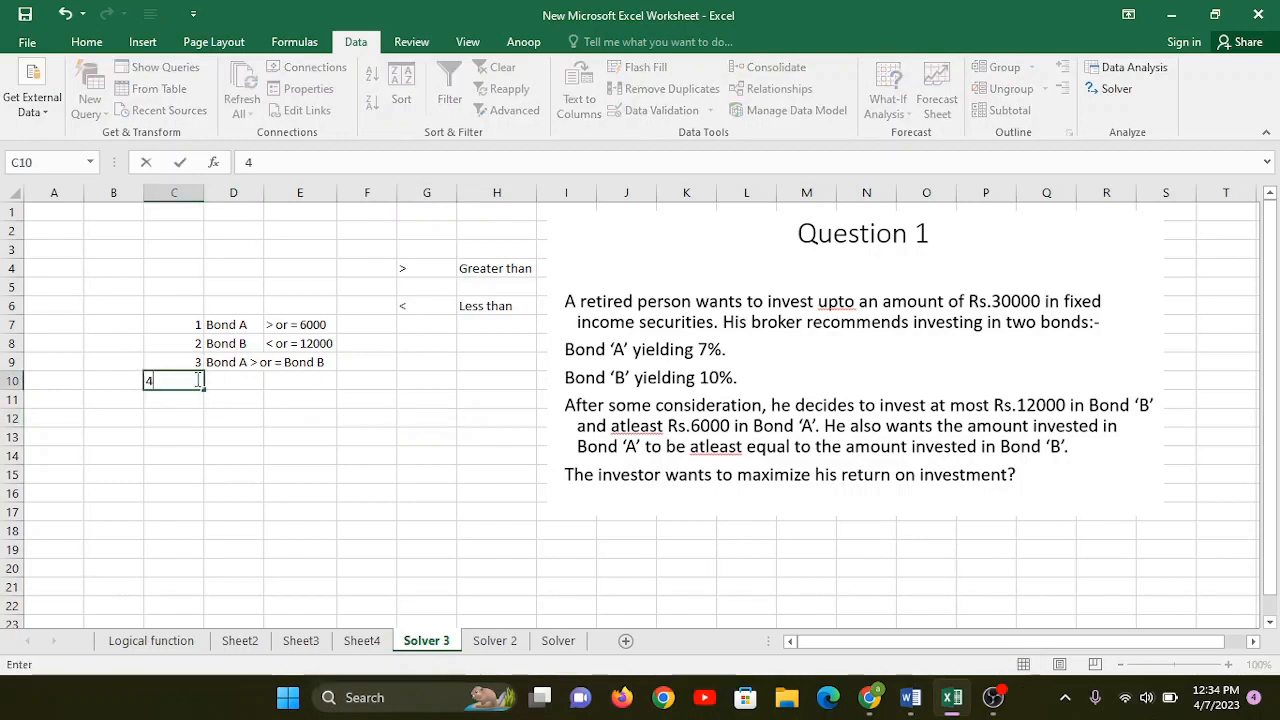
left_click(227, 384)
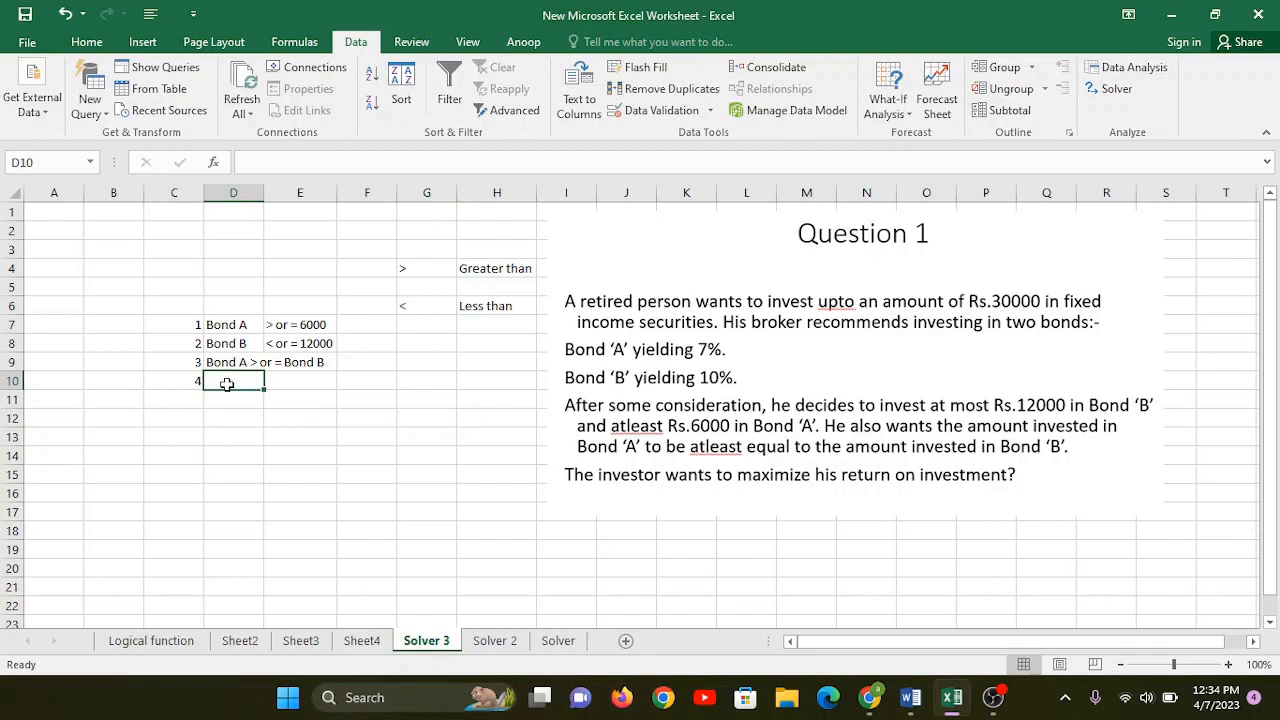
type("Non negative")
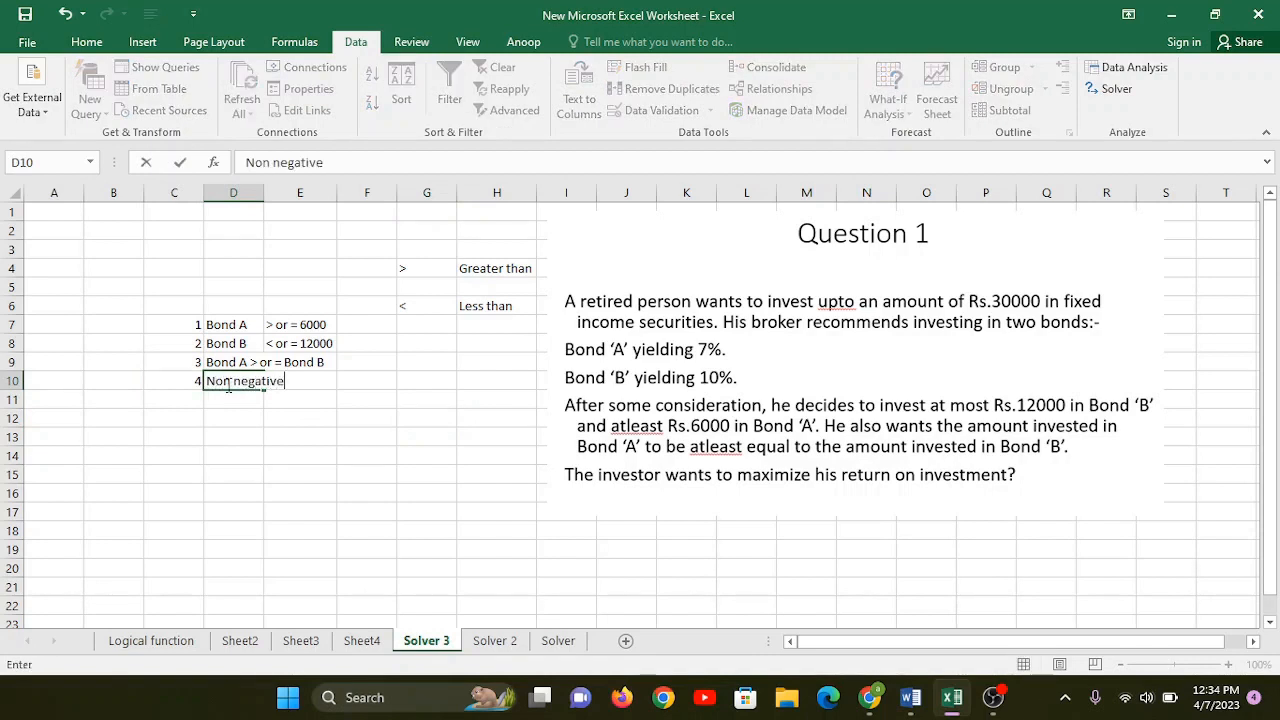
type(" constraints")
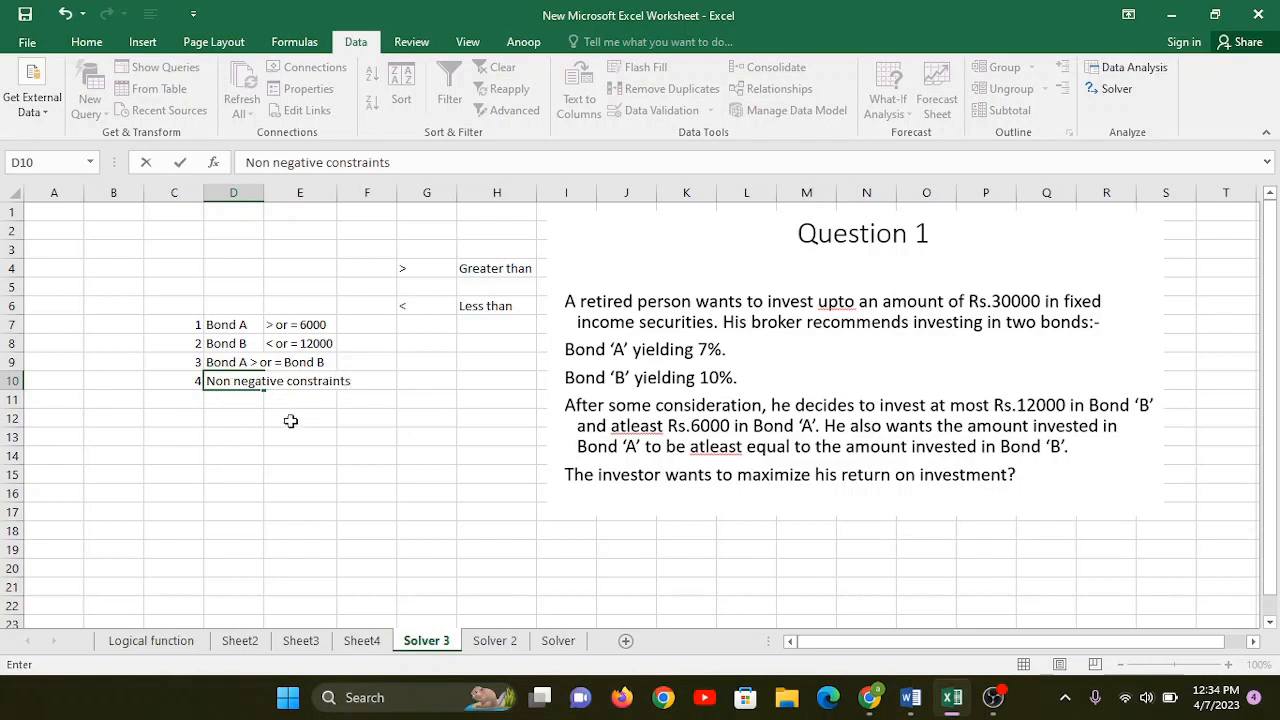
left_click(290, 421)
left_click(377, 378)
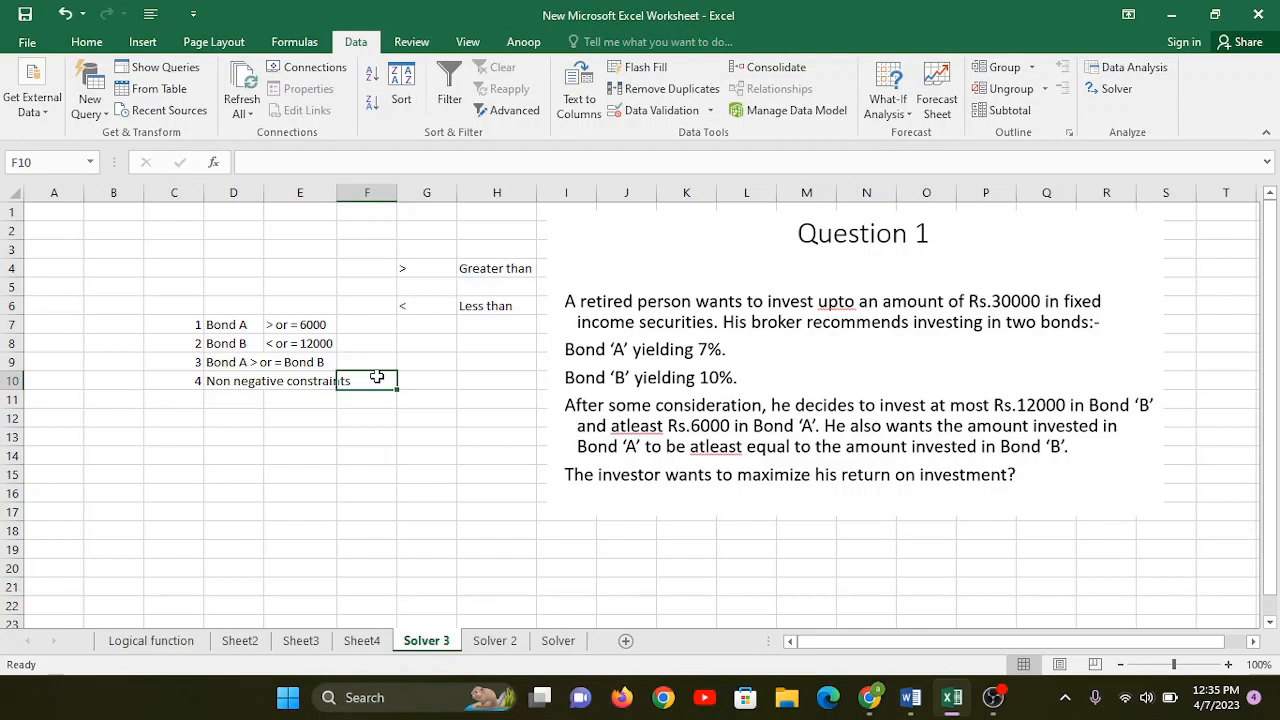
Add the heading Constraints in cell D6 above the numbered list.
type(")")
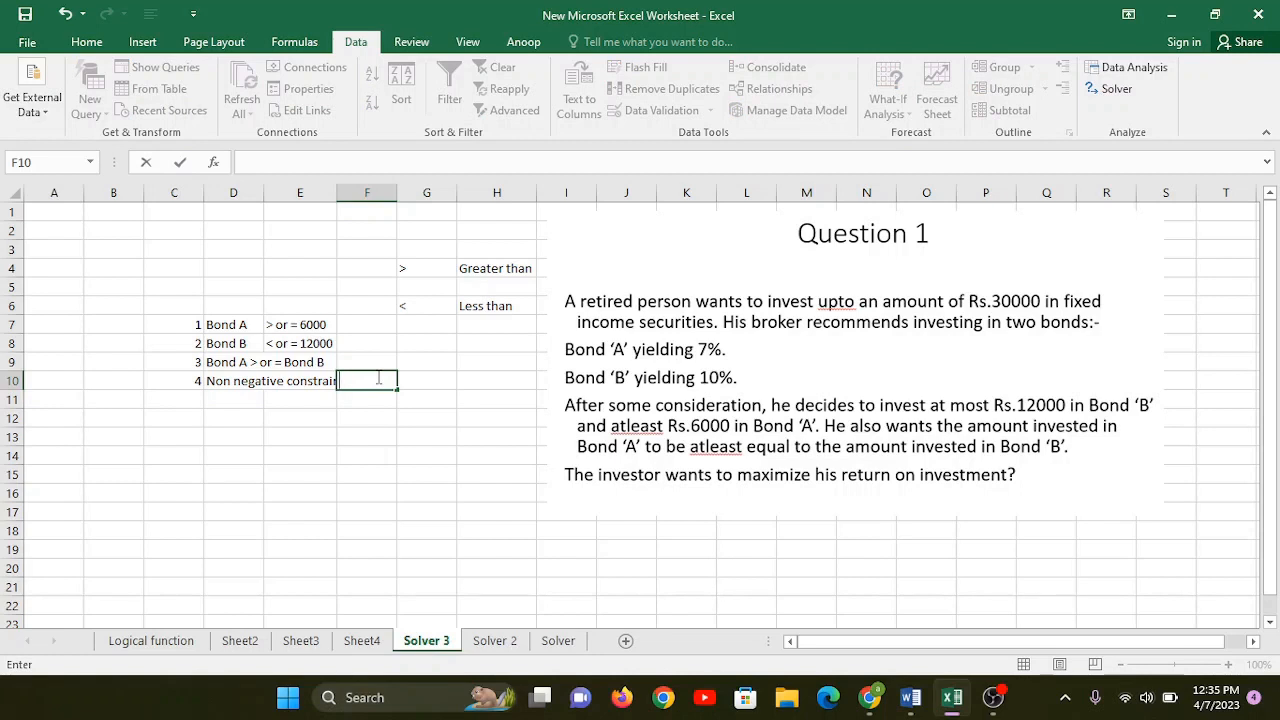
left_click(223, 420)
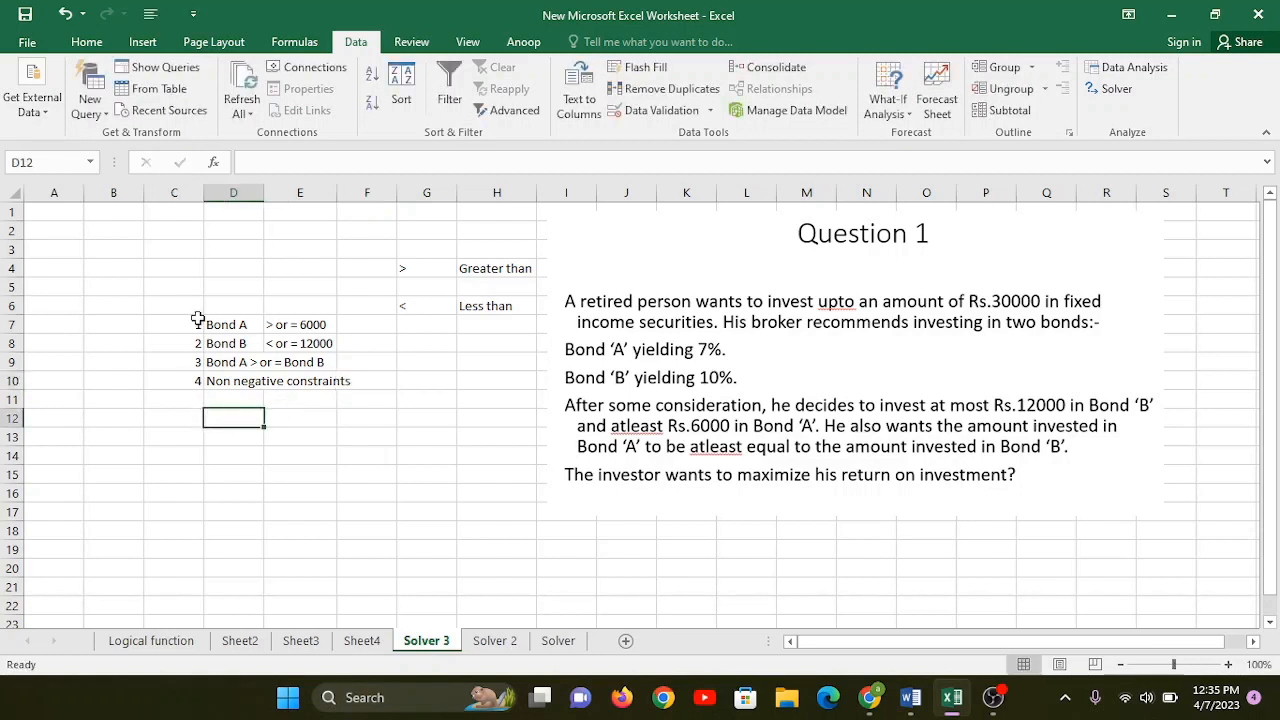
left_click_drag(196, 323, 194, 380)
left_click(228, 299)
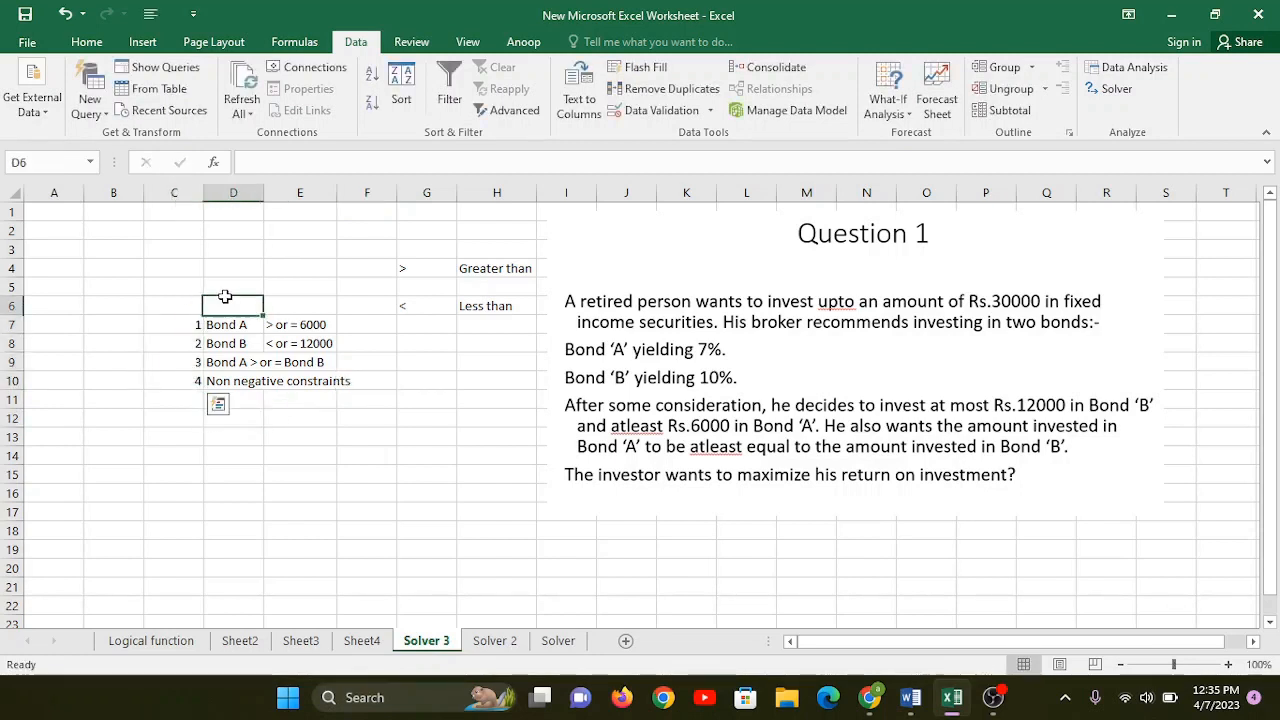
type("Constai")
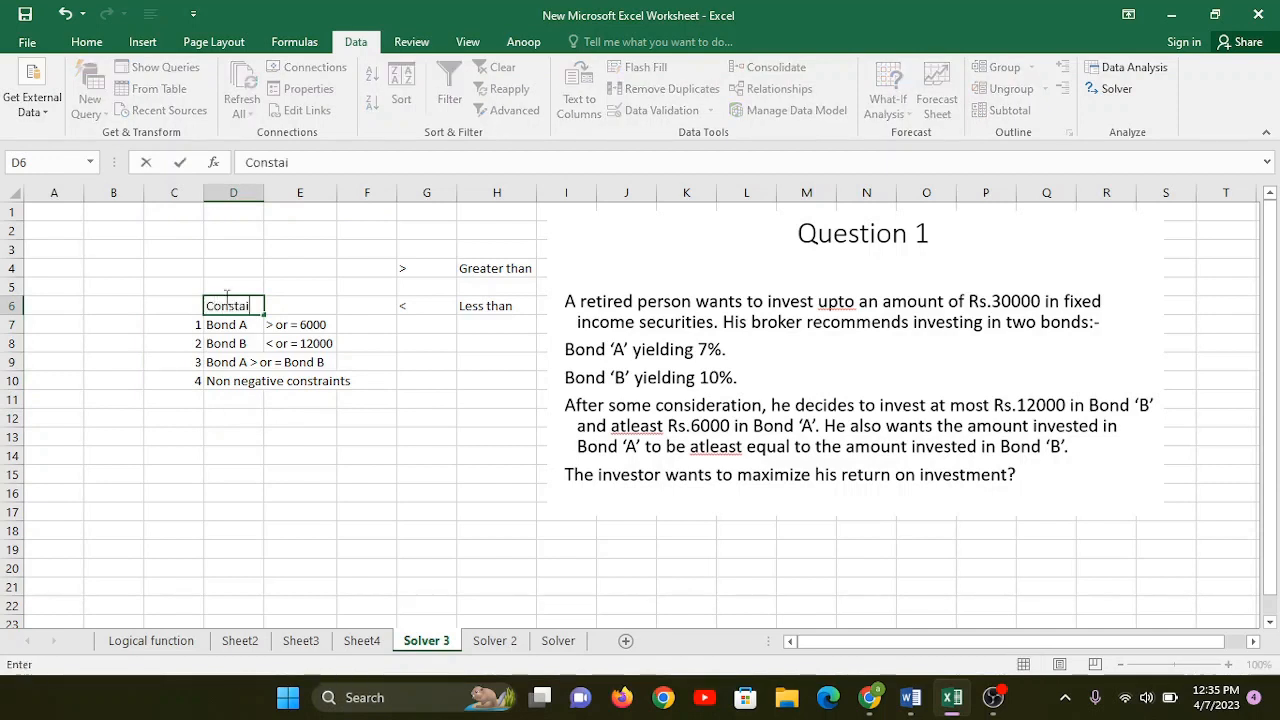
type("nts")
left_click(232, 426)
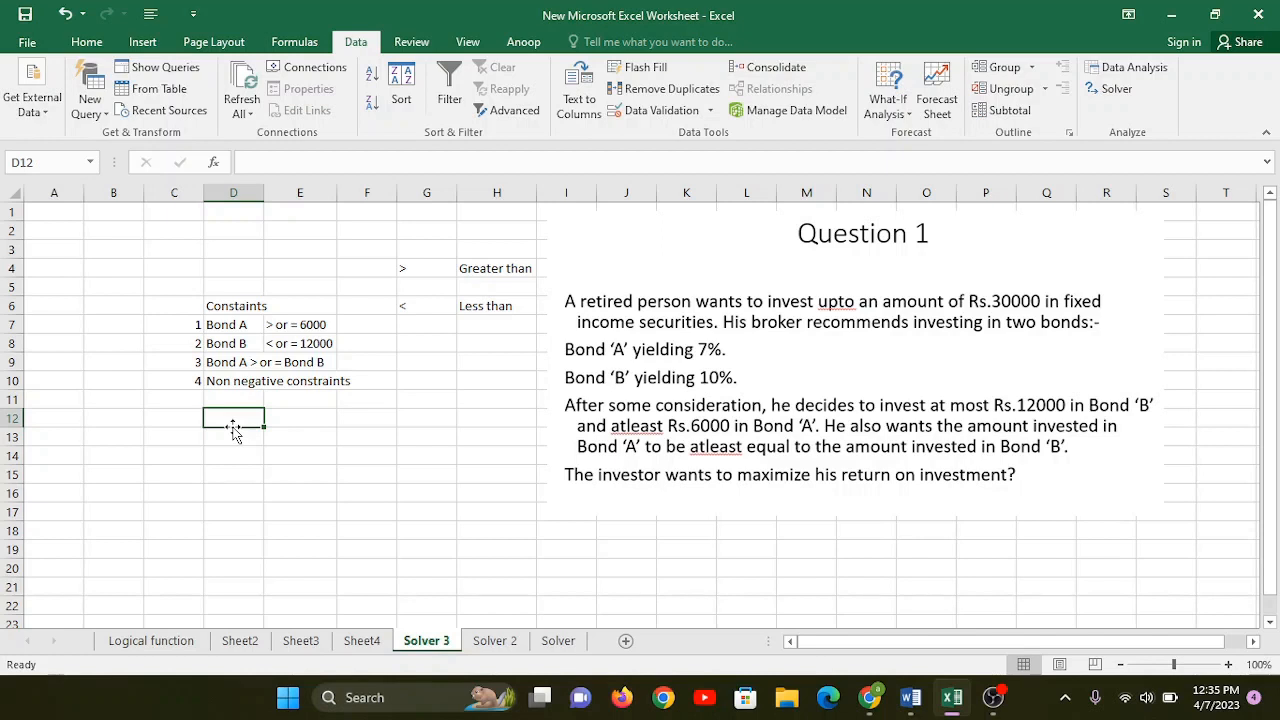
double_click(240, 306)
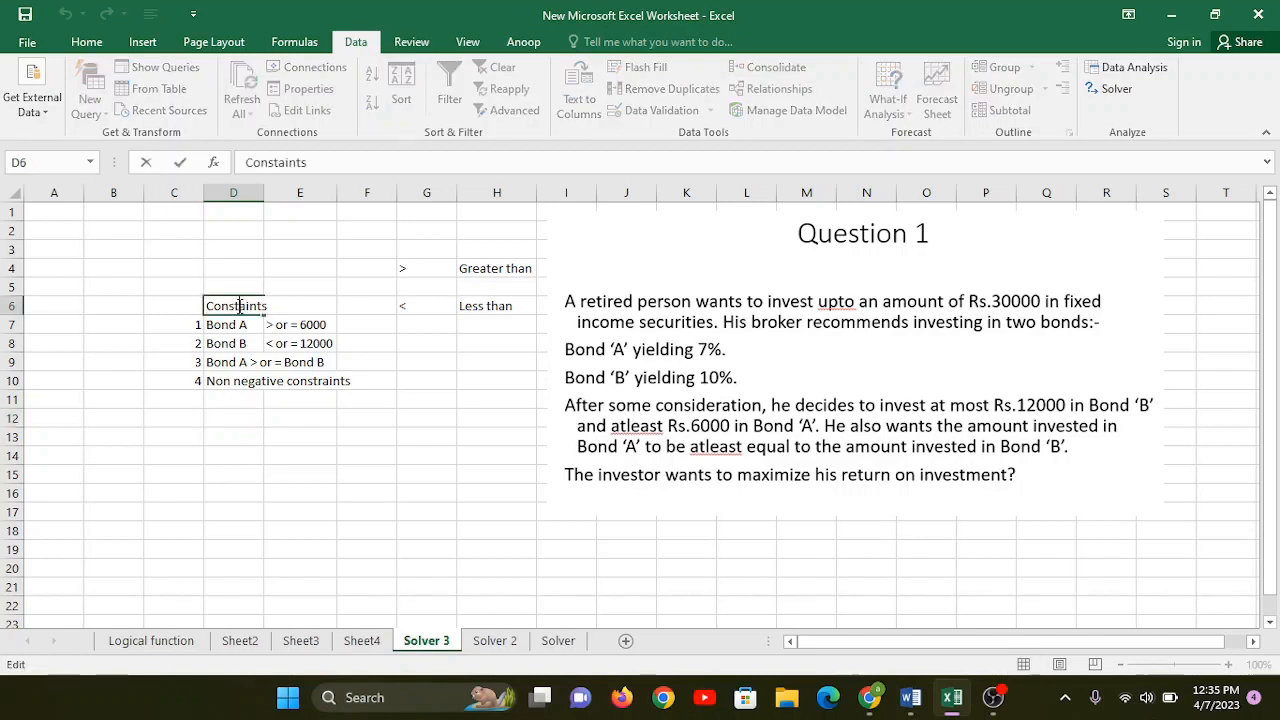
left_click(272, 414)
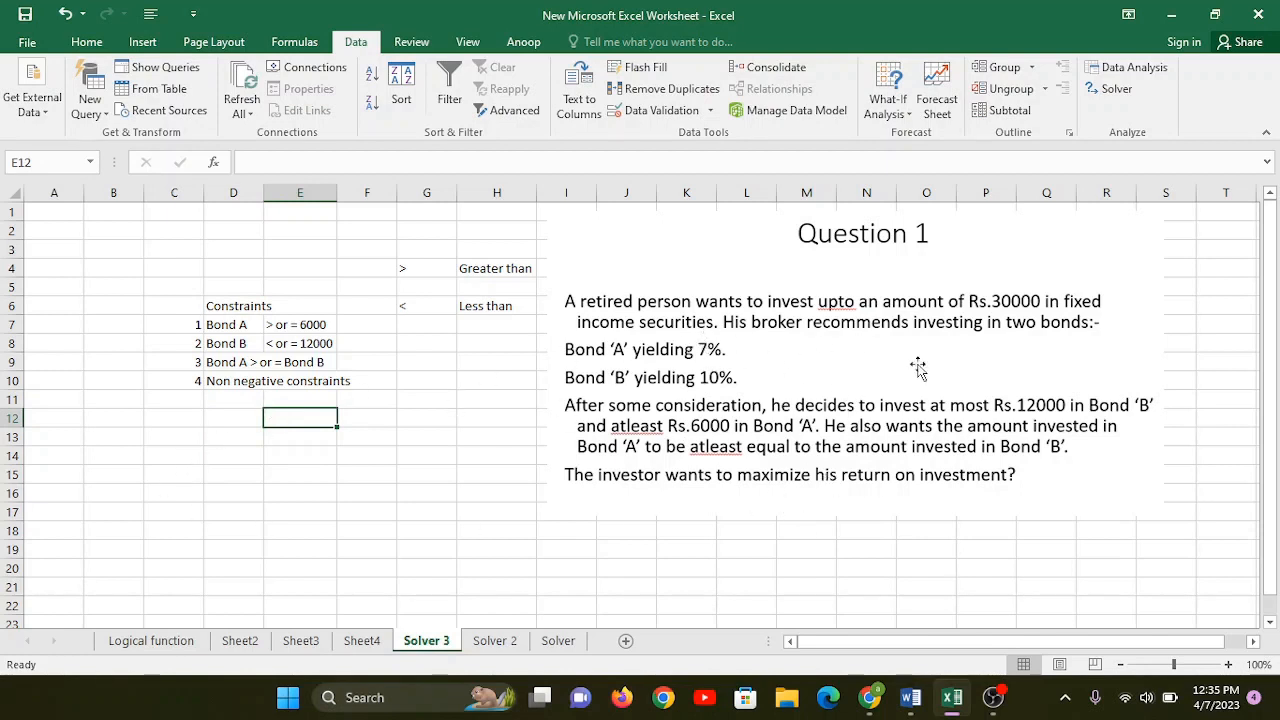
Add a total investment label in cell D11 below the non-negative constraint, and widen column D to fit its contents.
left_click(219, 401)
type("Toatl")
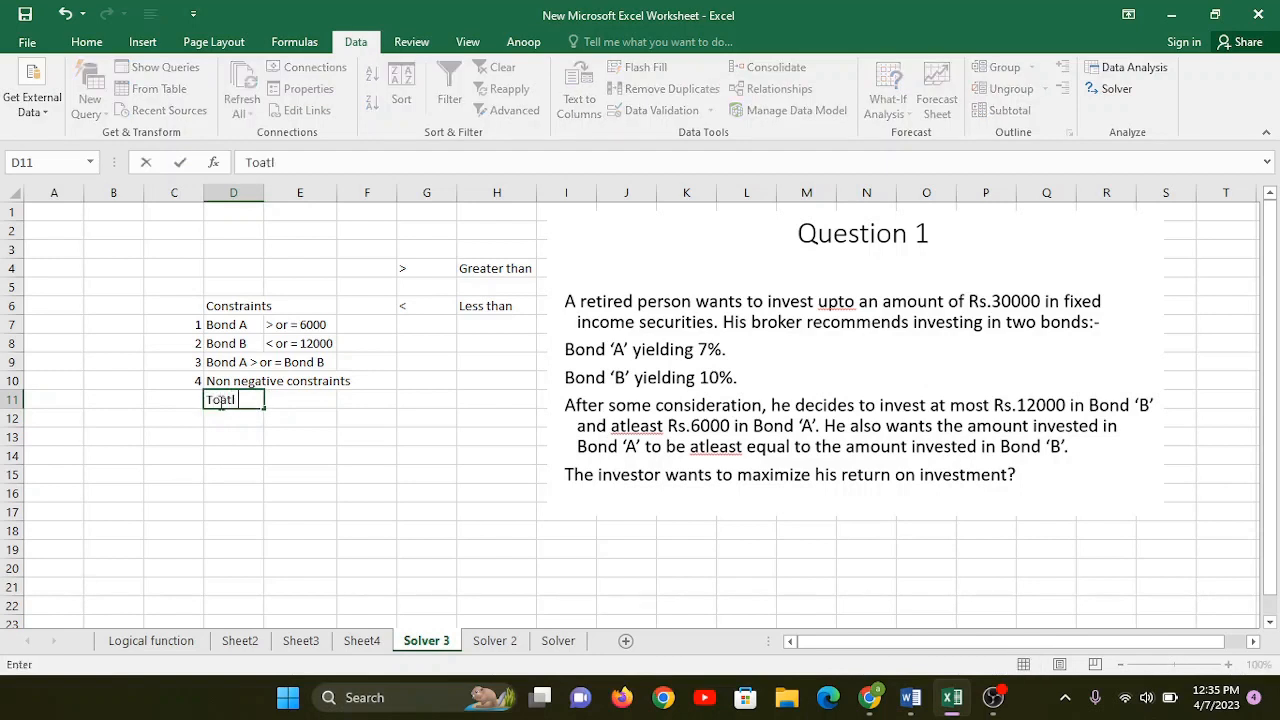
type(" Investment")
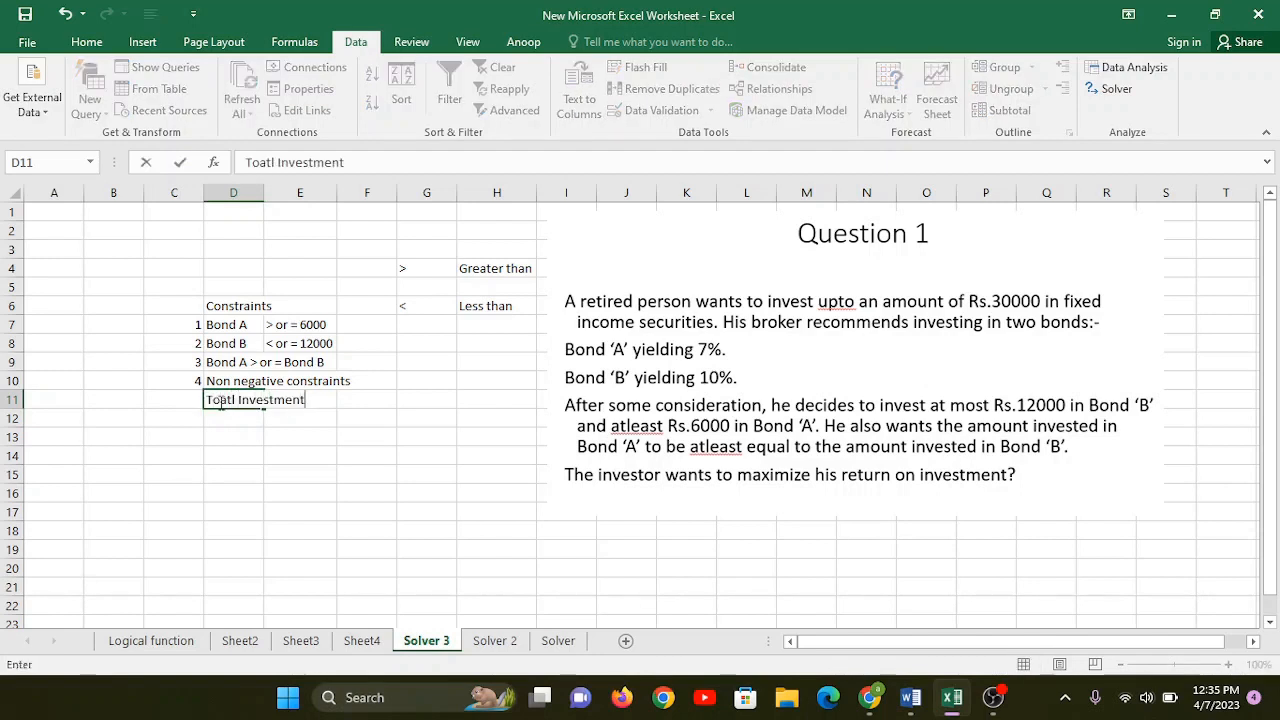
left_click(408, 406)
left_click(330, 402)
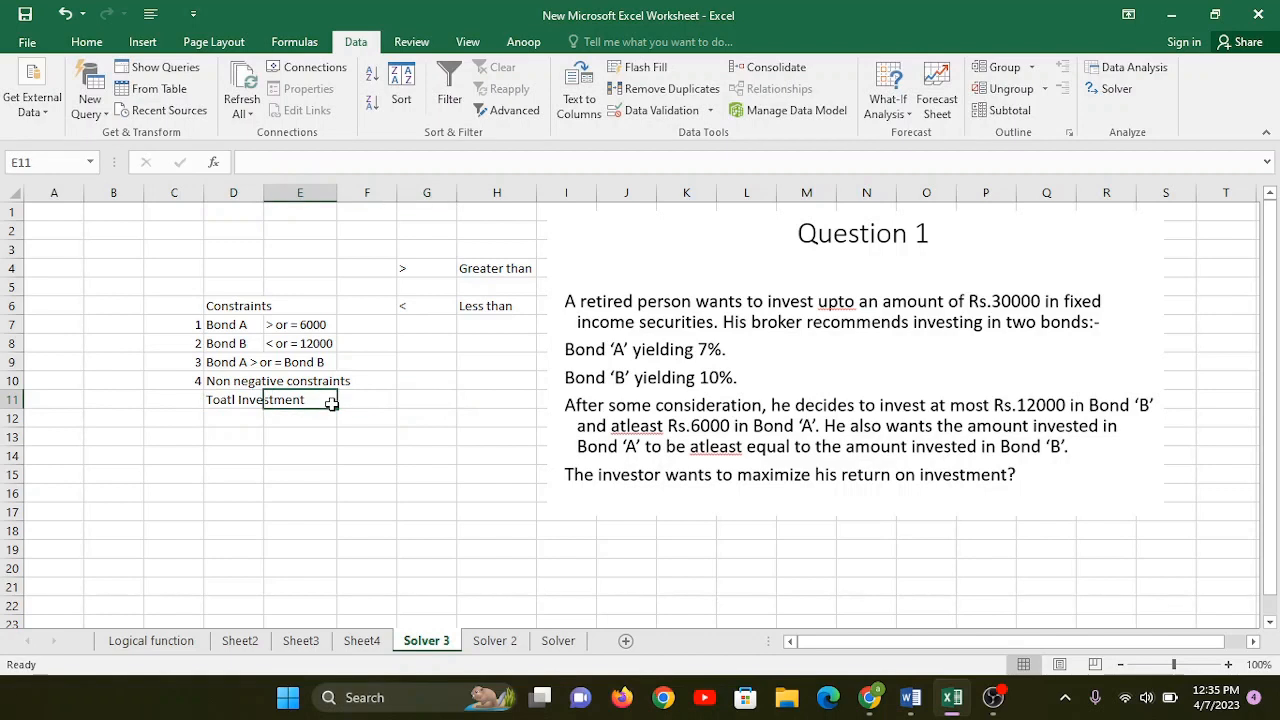
double_click(264, 192)
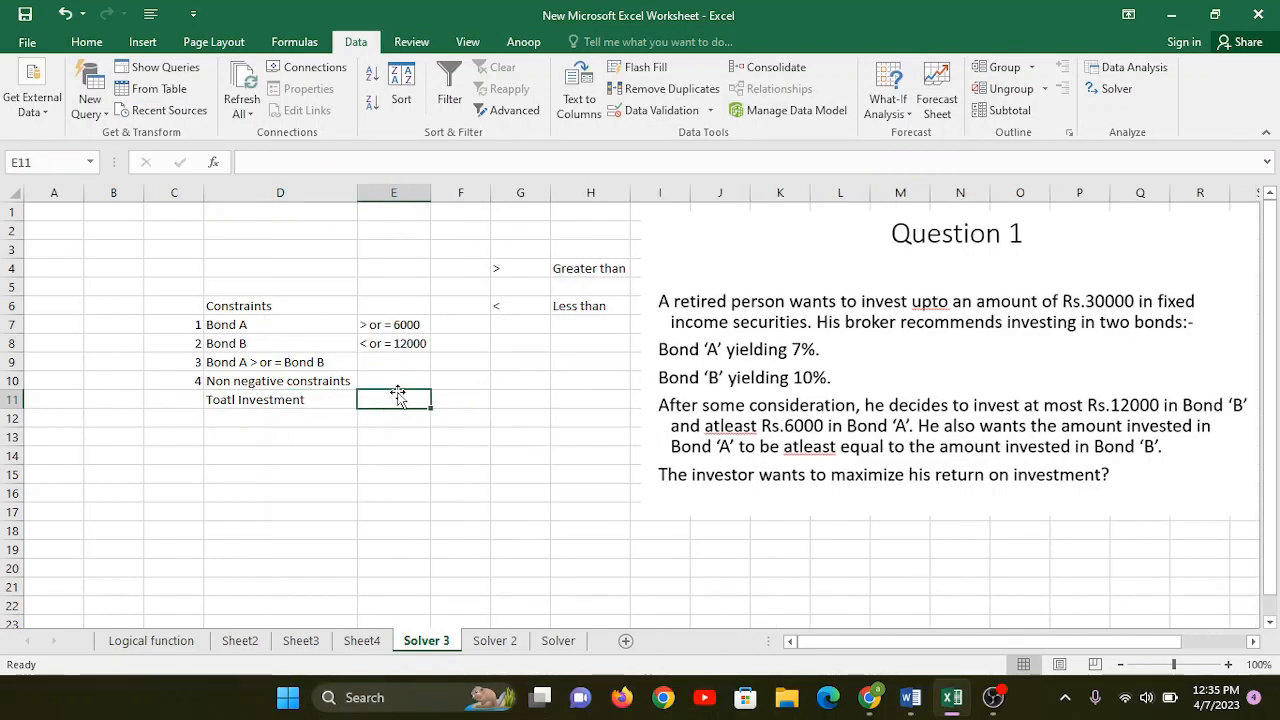
Enter the total investment limit < or = 30000 in cell E11, and narrow column G.
type("< or =")
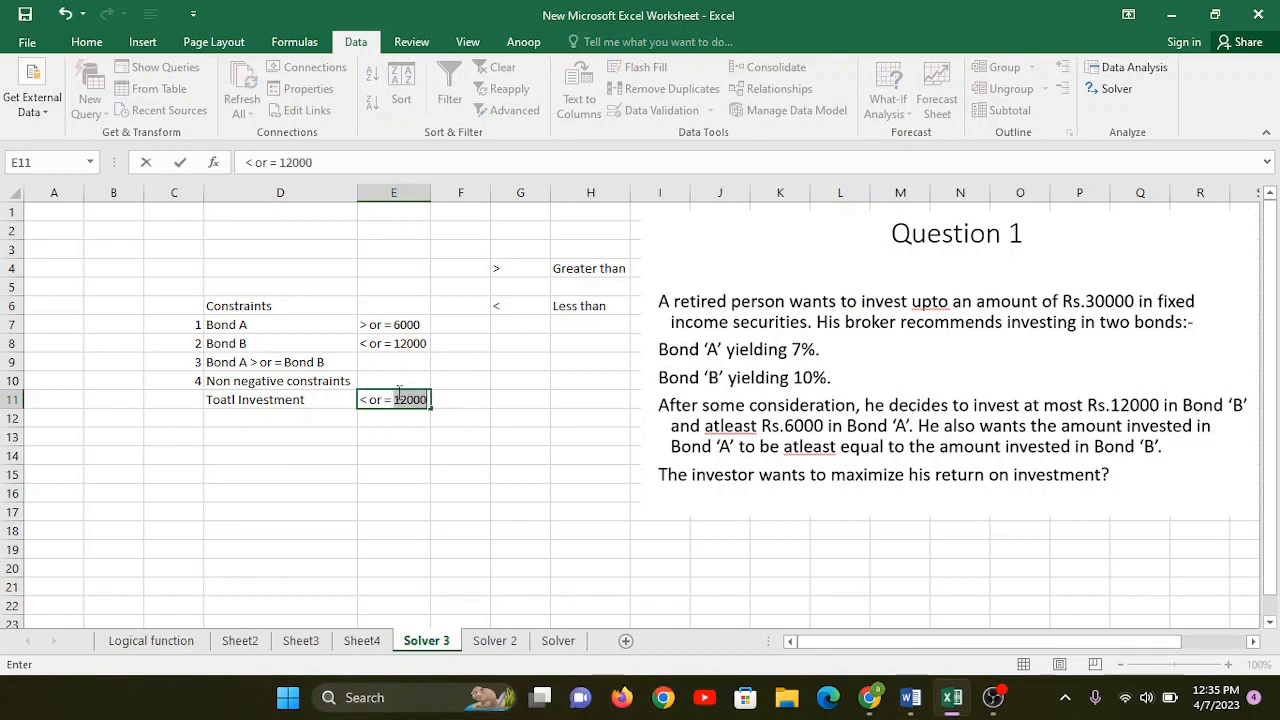
type(" 30000")
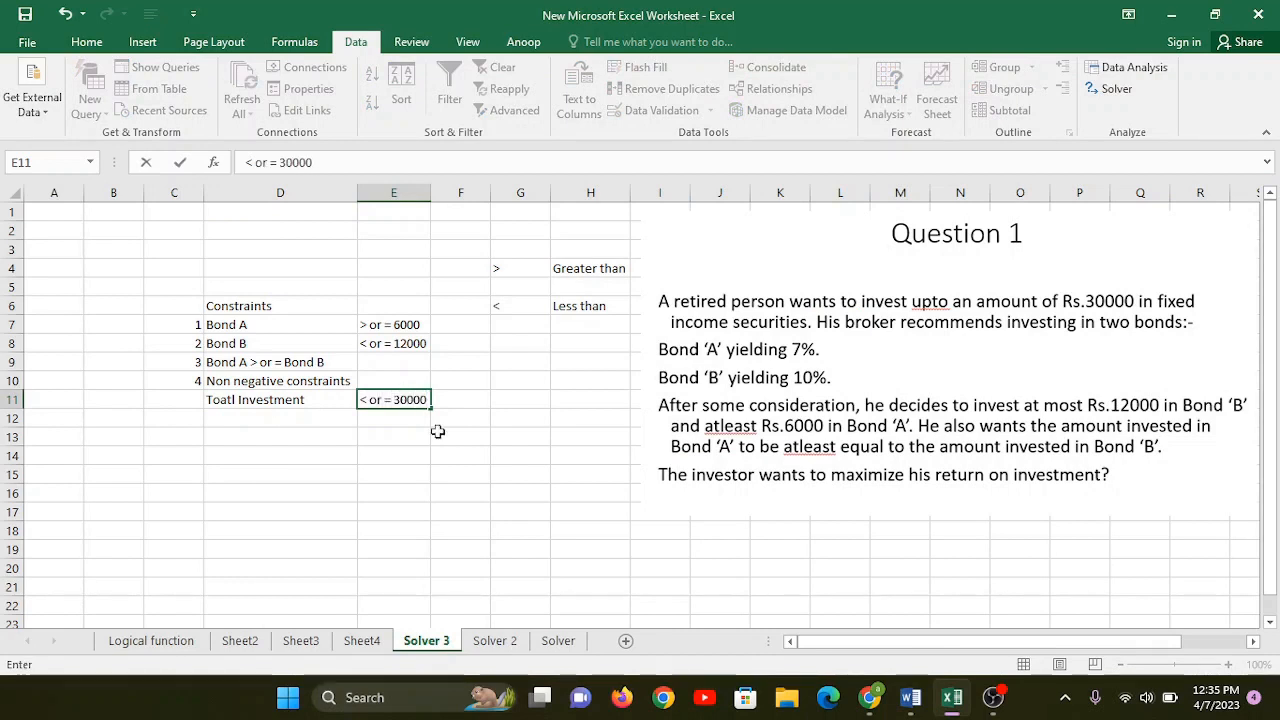
left_click(466, 469)
left_click_drag(550, 192, 516, 206)
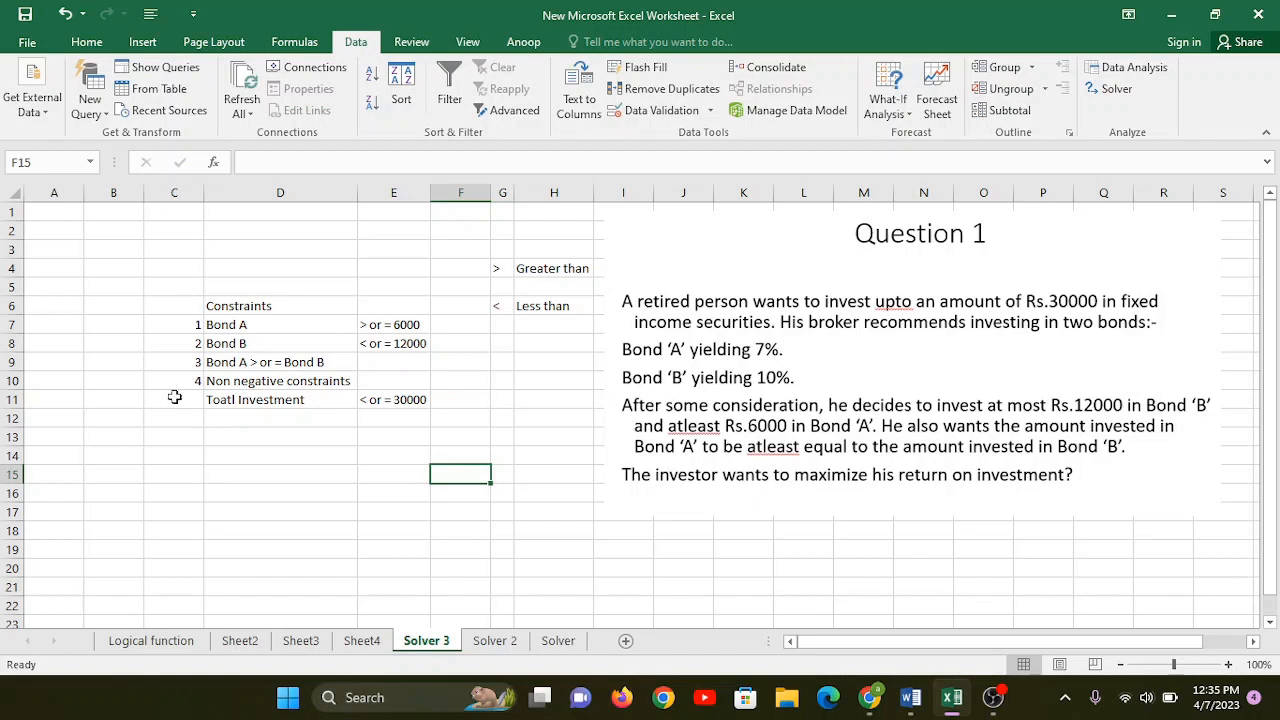
Correct the spelling in cell D11 to Total Investment and number that constraint 5 in cell C11.
double_click(226, 399)
key("BackSpace")
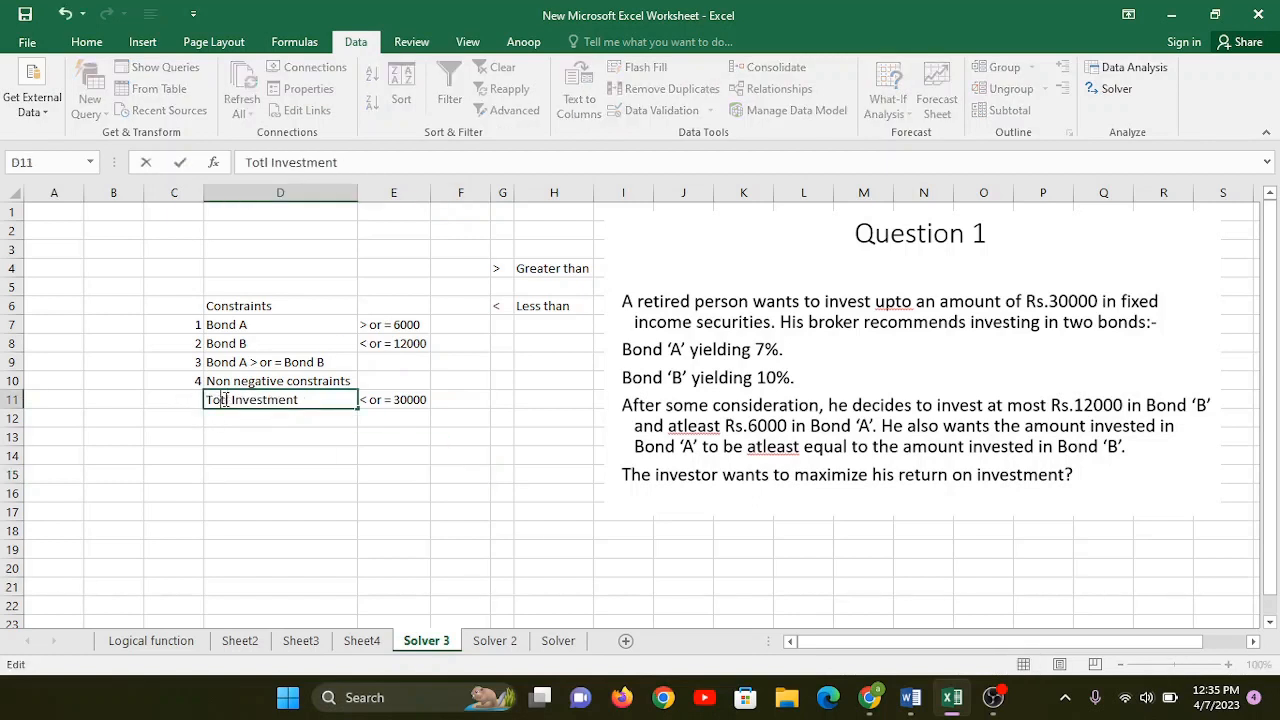
type("a")
left_click(238, 449)
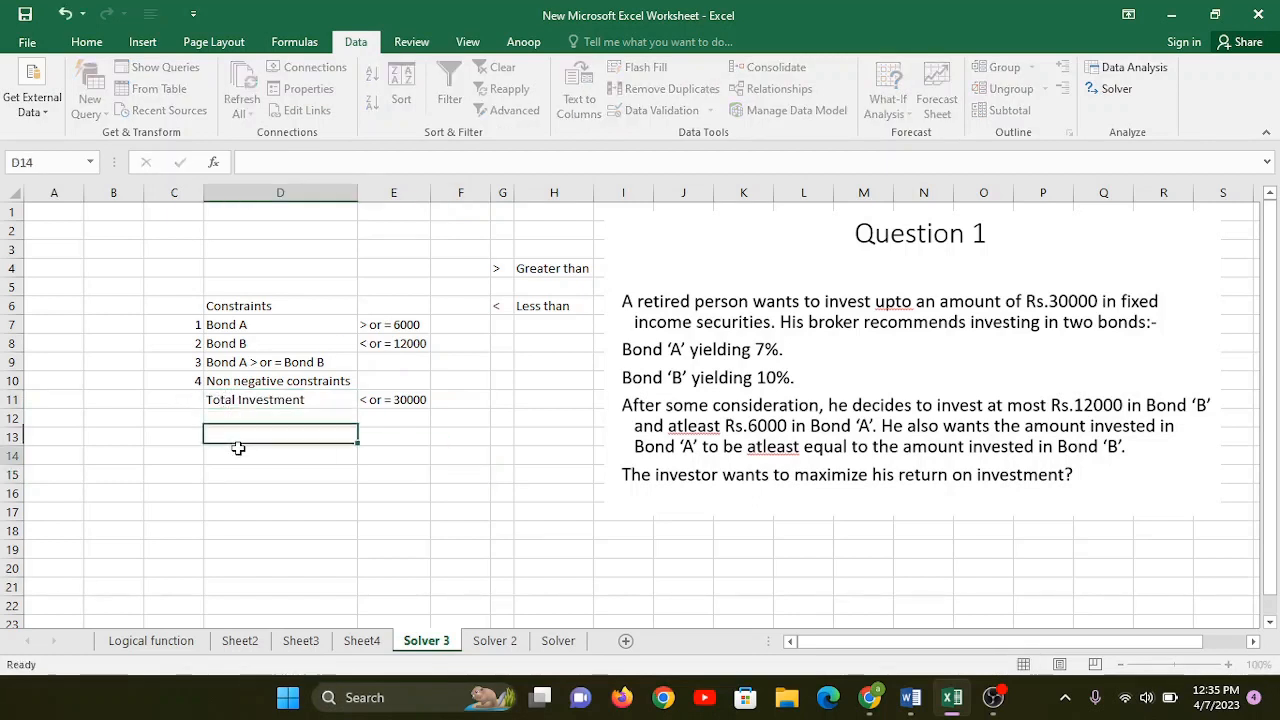
left_click(192, 400)
type("5")
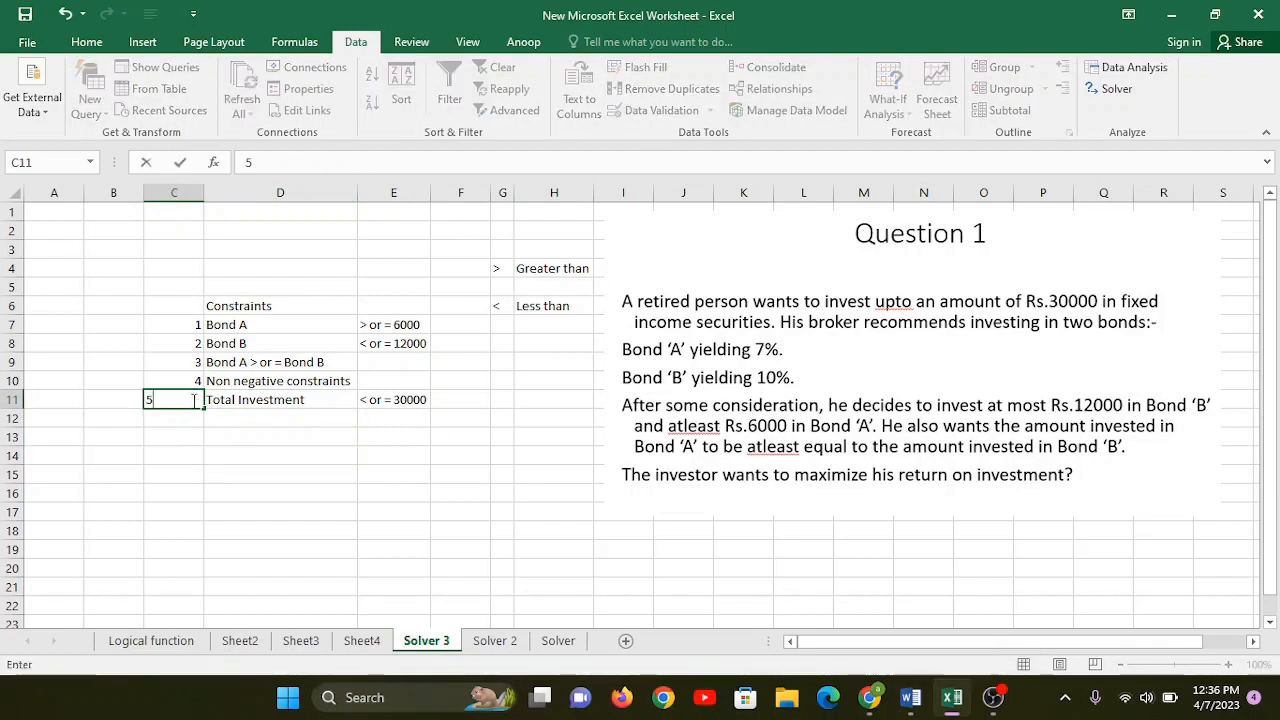
left_click(261, 478)
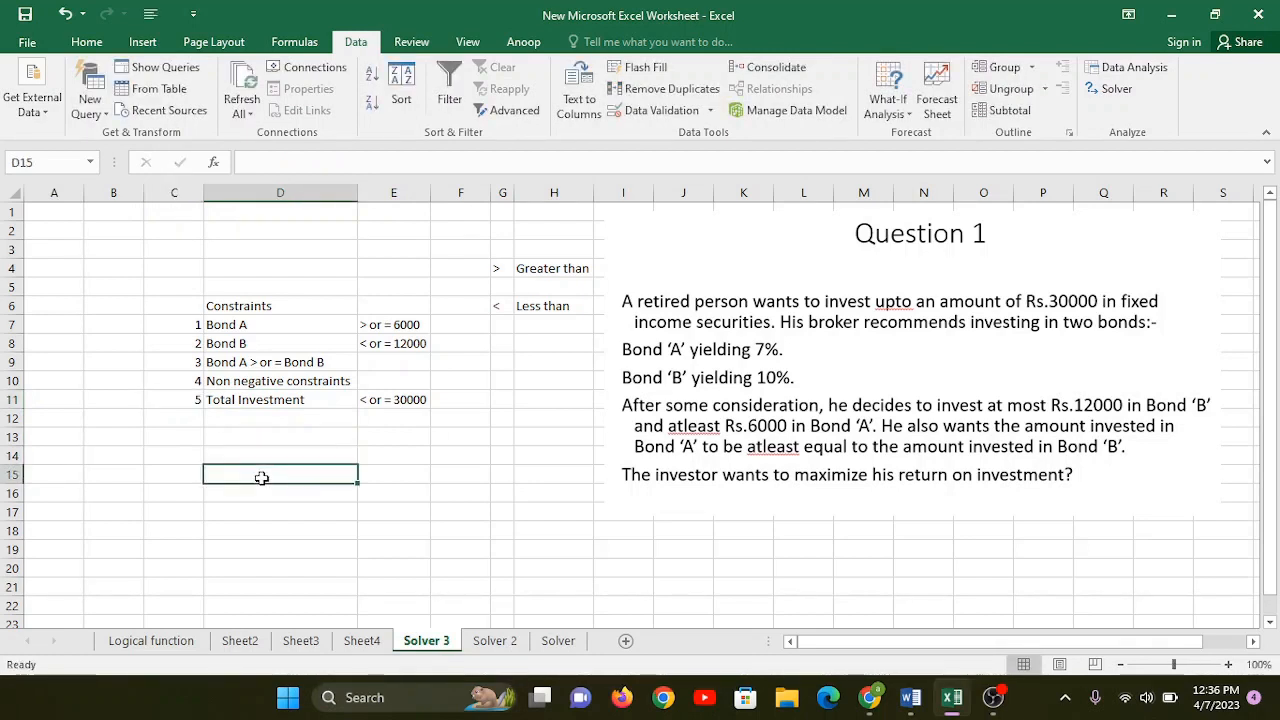
Enter the label Objective function in cell D13 below the constraint list.
left_click(197, 437)
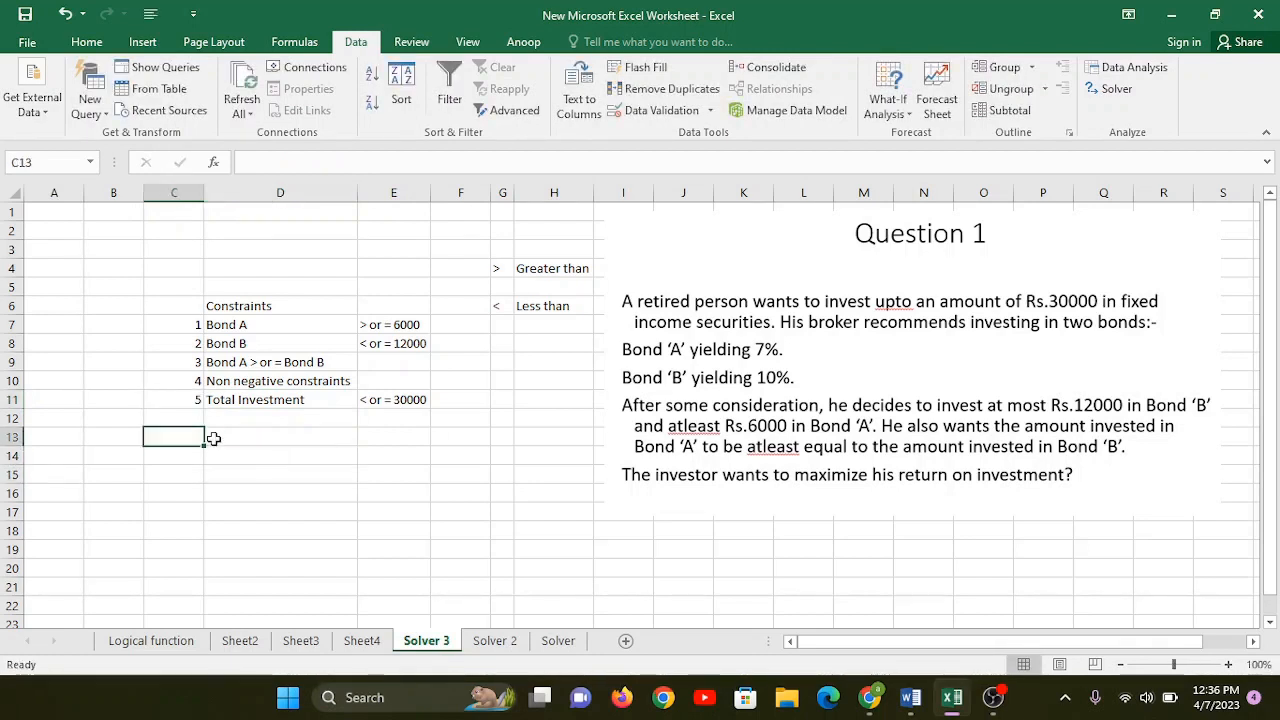
left_click(250, 437)
type("Object")
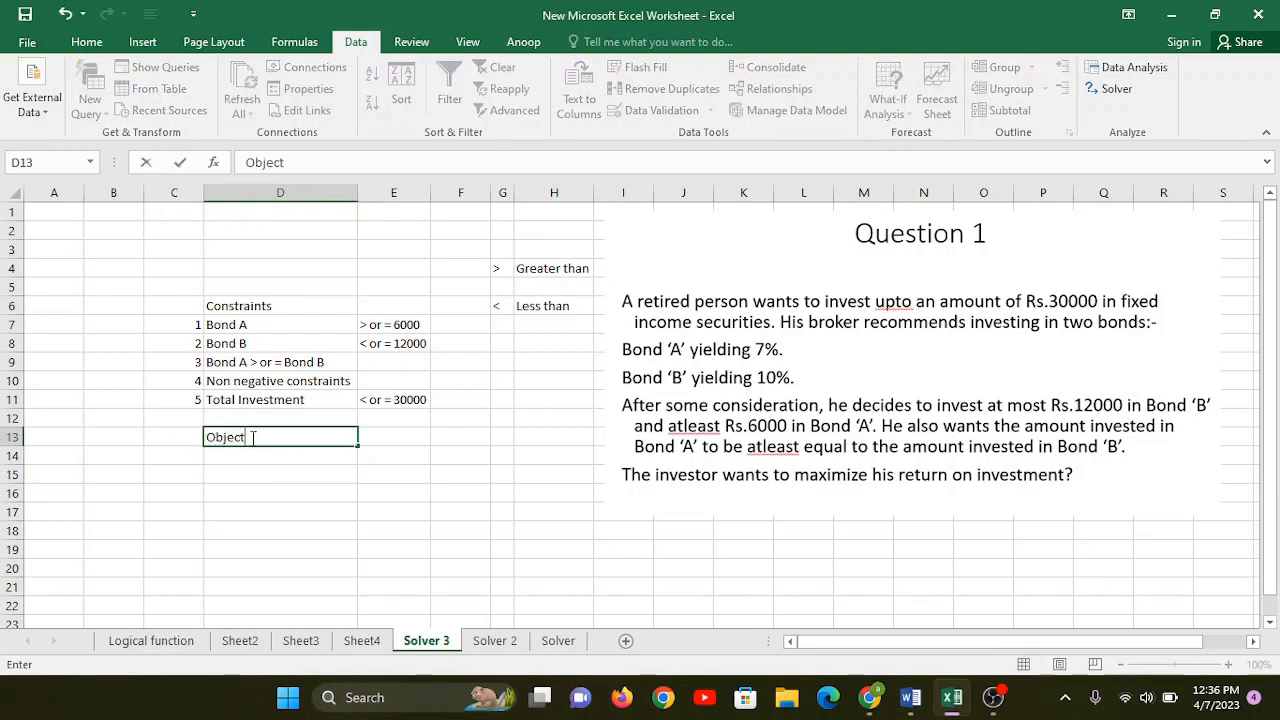
type("ive function")
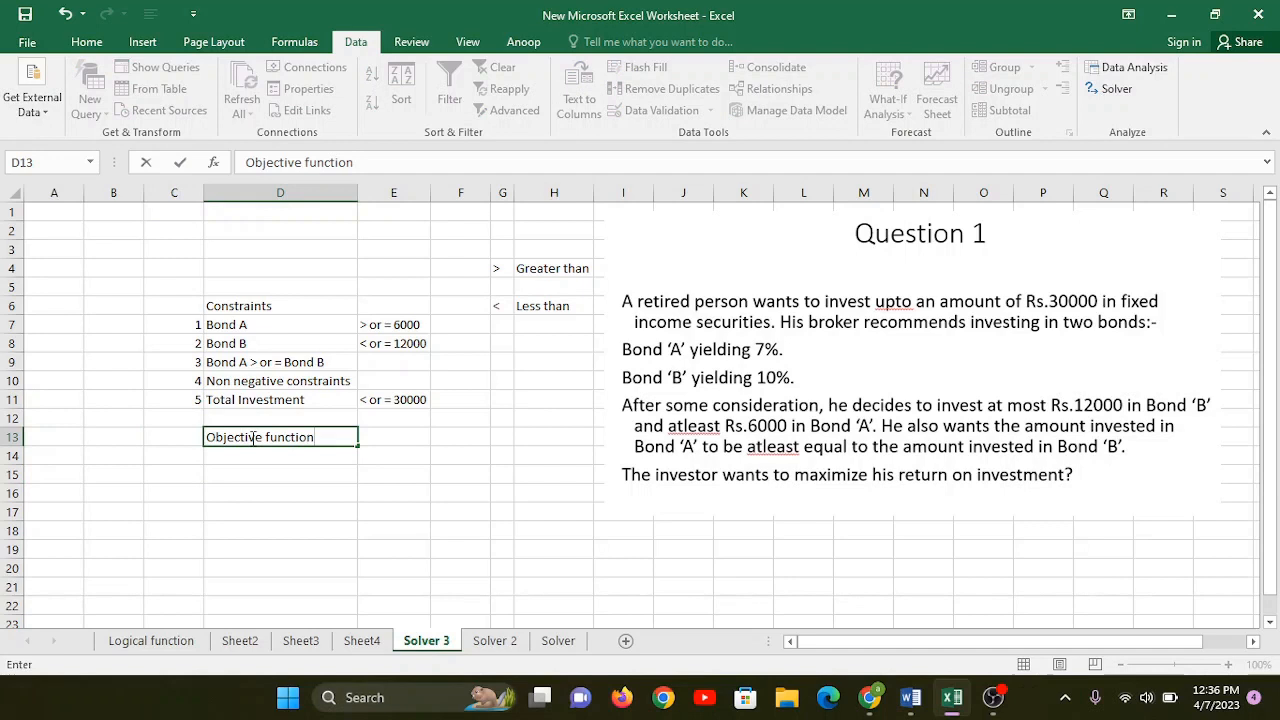
Describe the objective beside its label, with Investment in cell E13 and Return in cell F13.
left_click(397, 435)
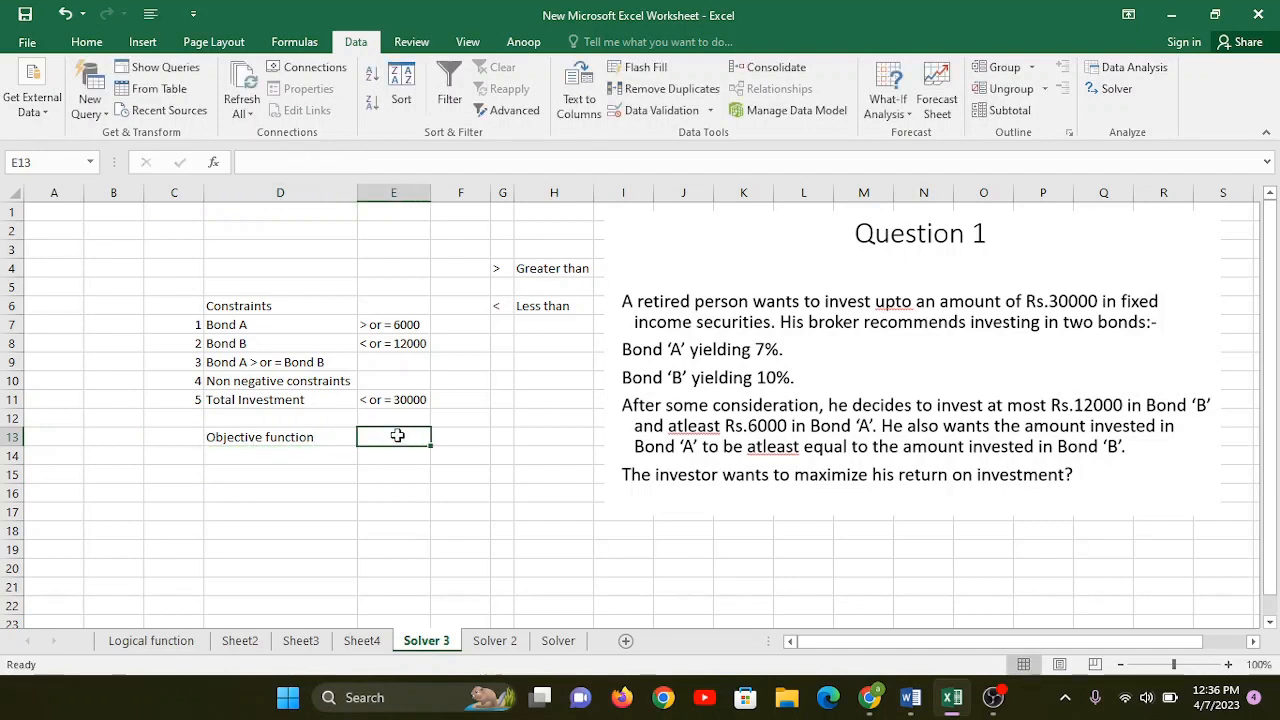
type("Investment")
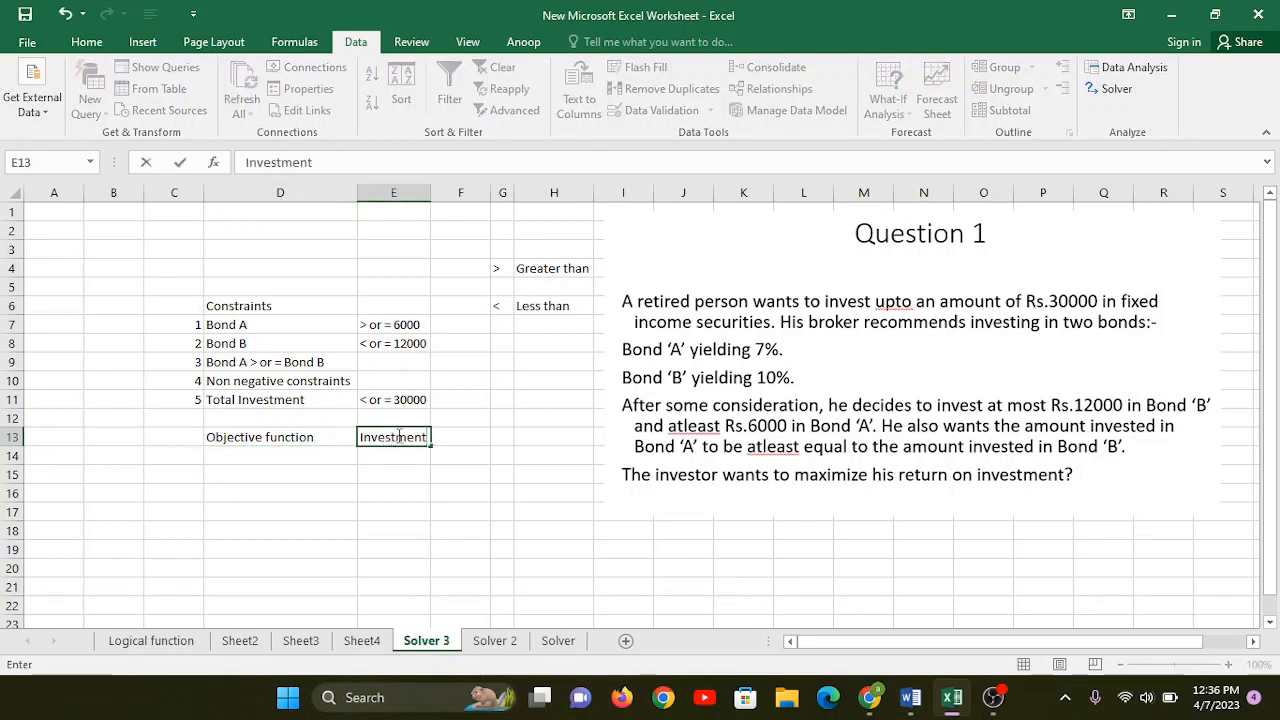
left_click(476, 440)
type("Ret")
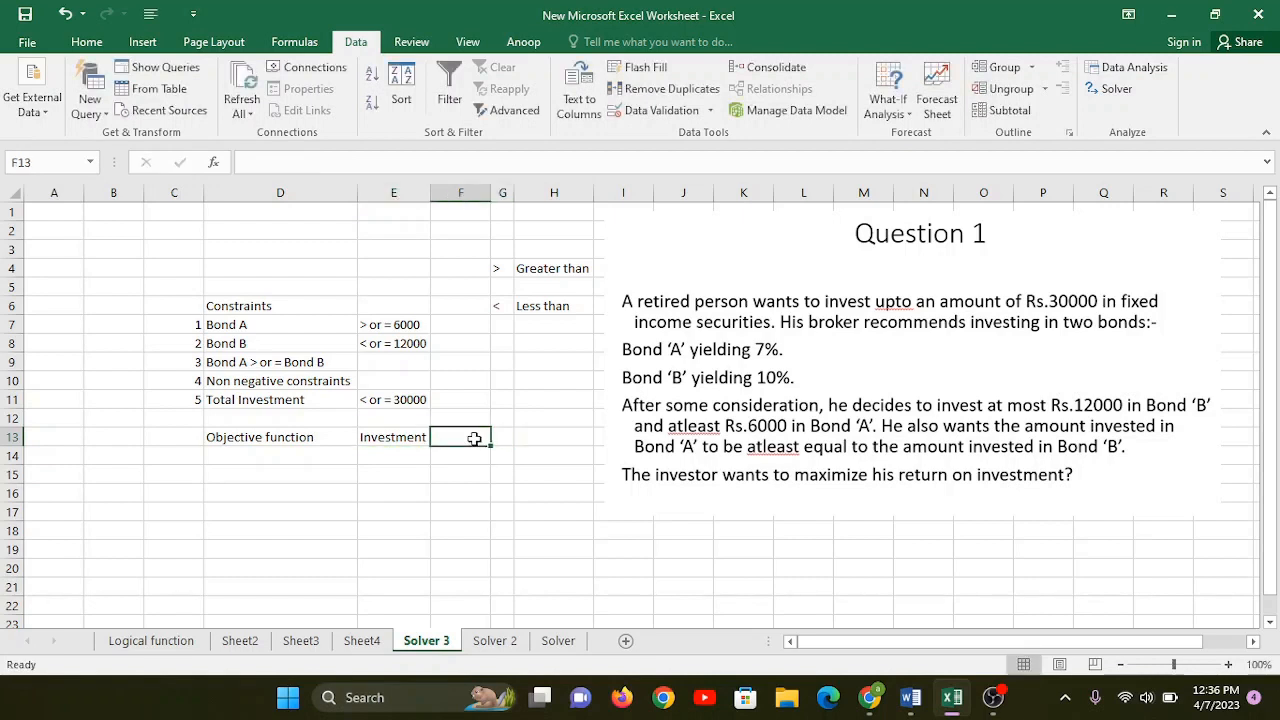
type("urnr")
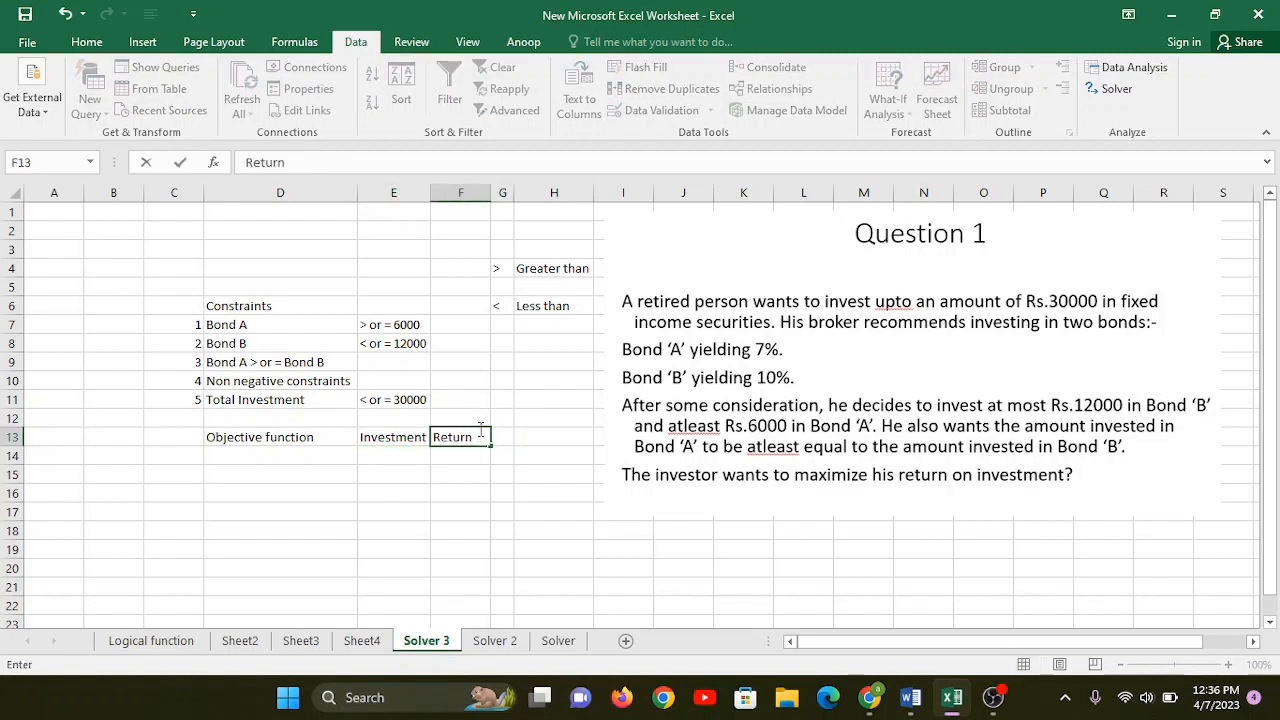
left_click(465, 472)
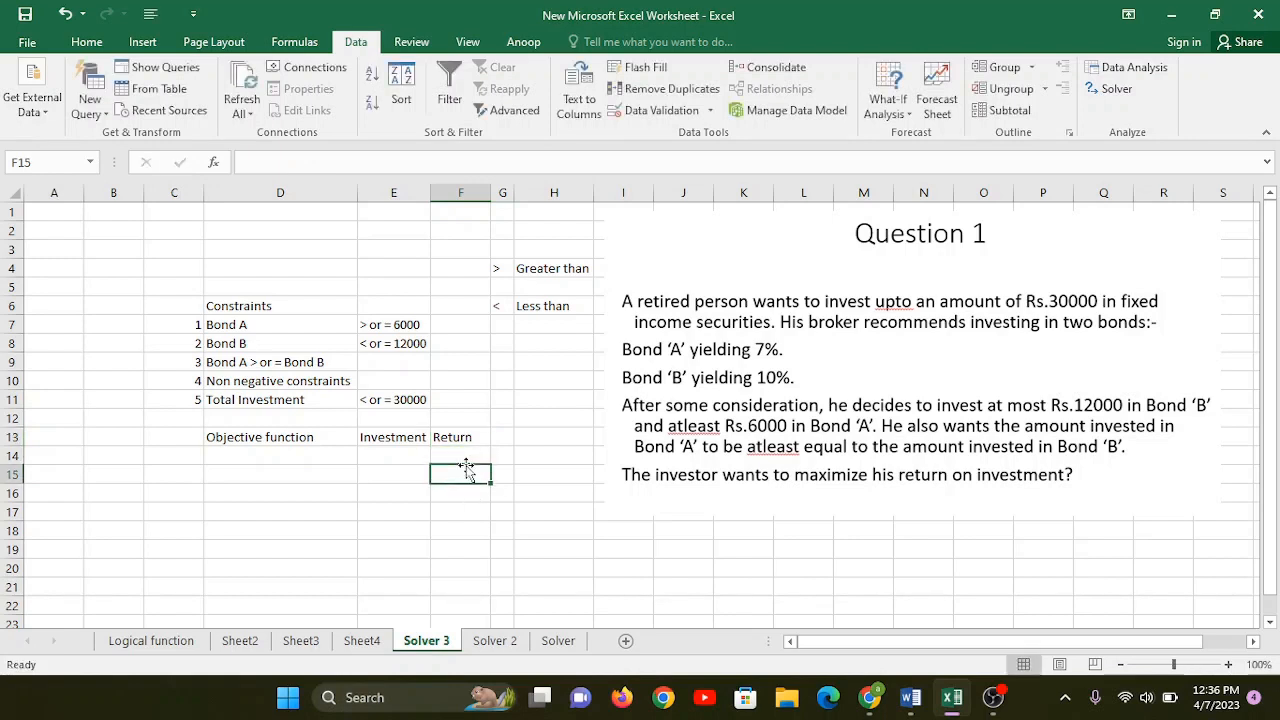
Add the optimization direction in row 14, with Maximize or Minimise in cell D14 and (Max) in cell E14.
left_click(269, 457)
type("Max")
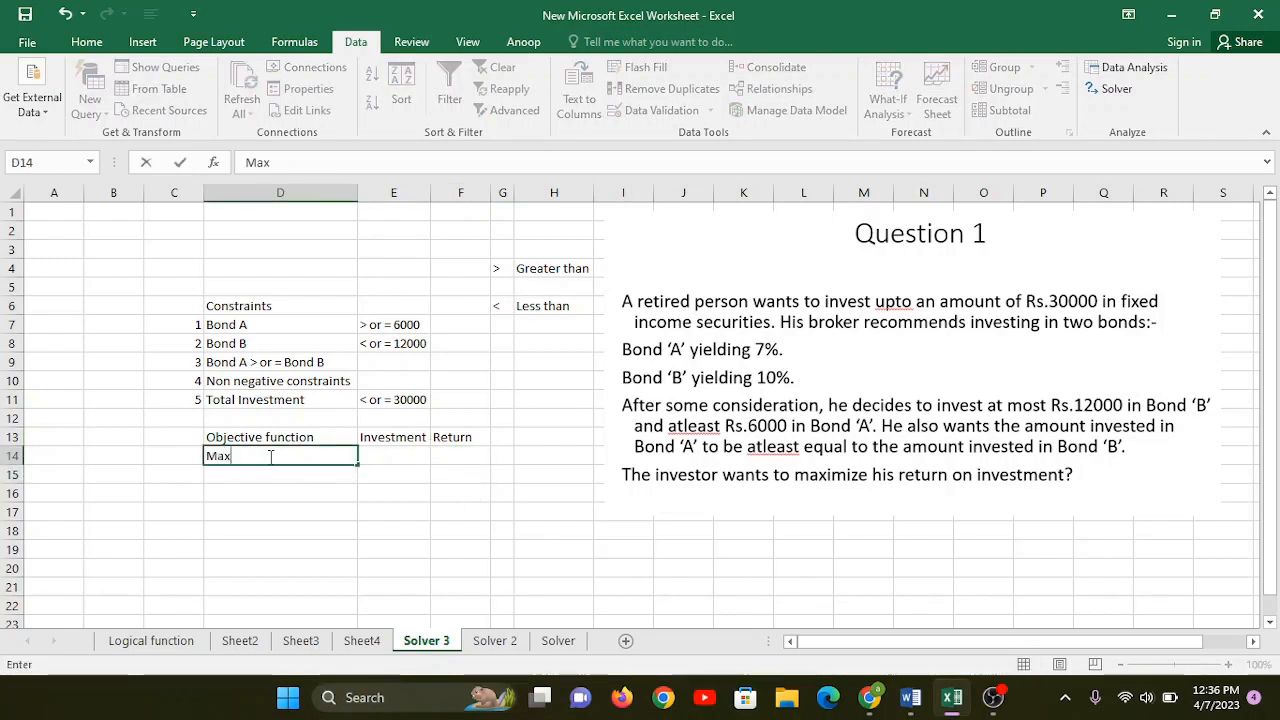
type("imize ")
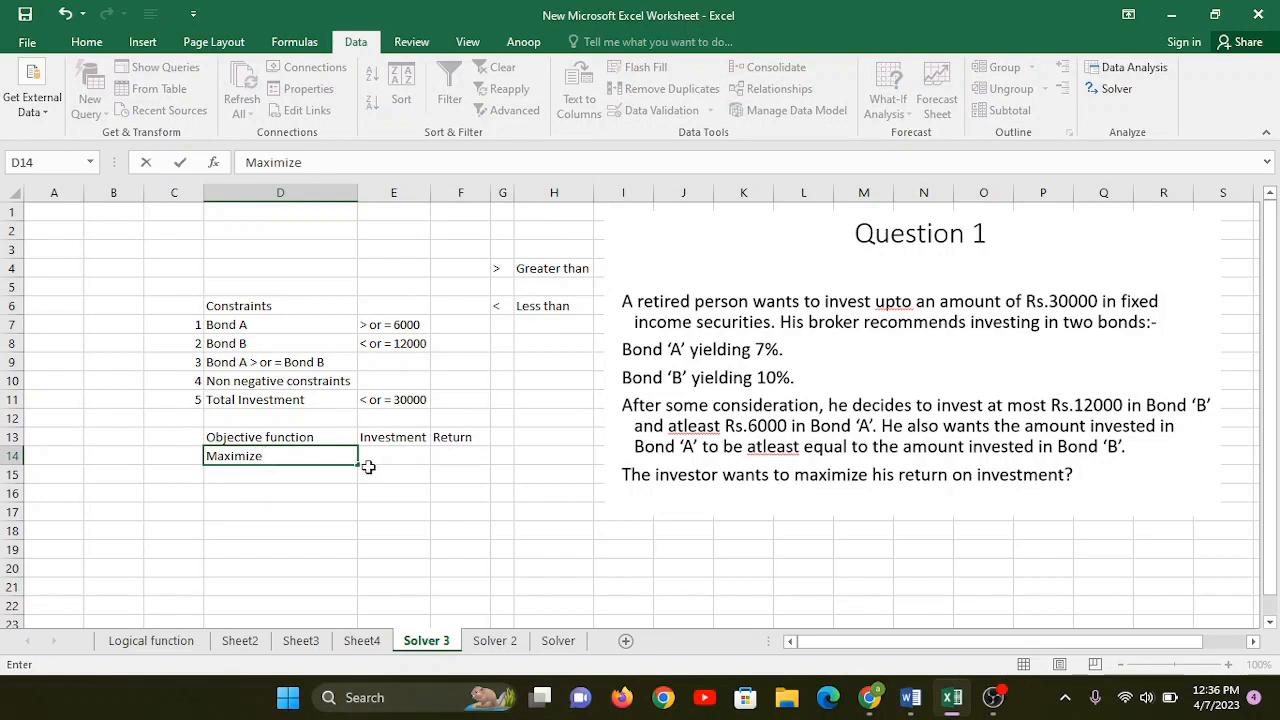
type("or Minimise")
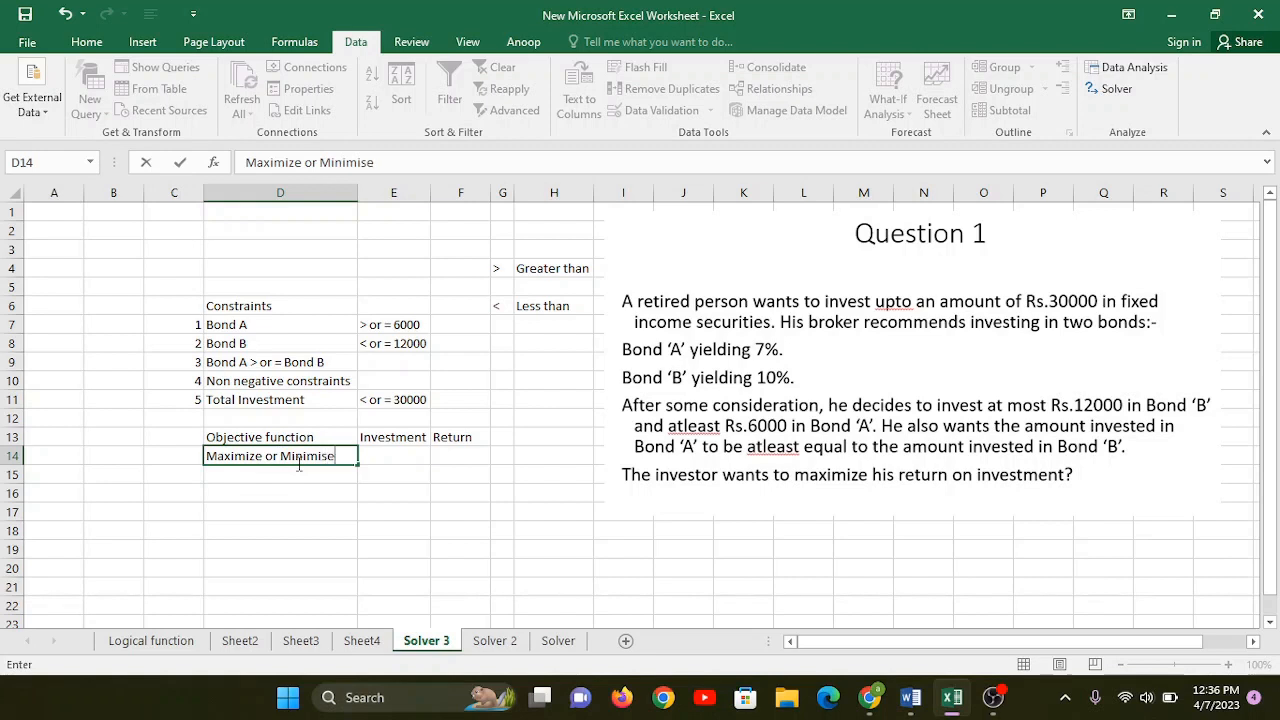
left_click(460, 493)
left_click(378, 458)
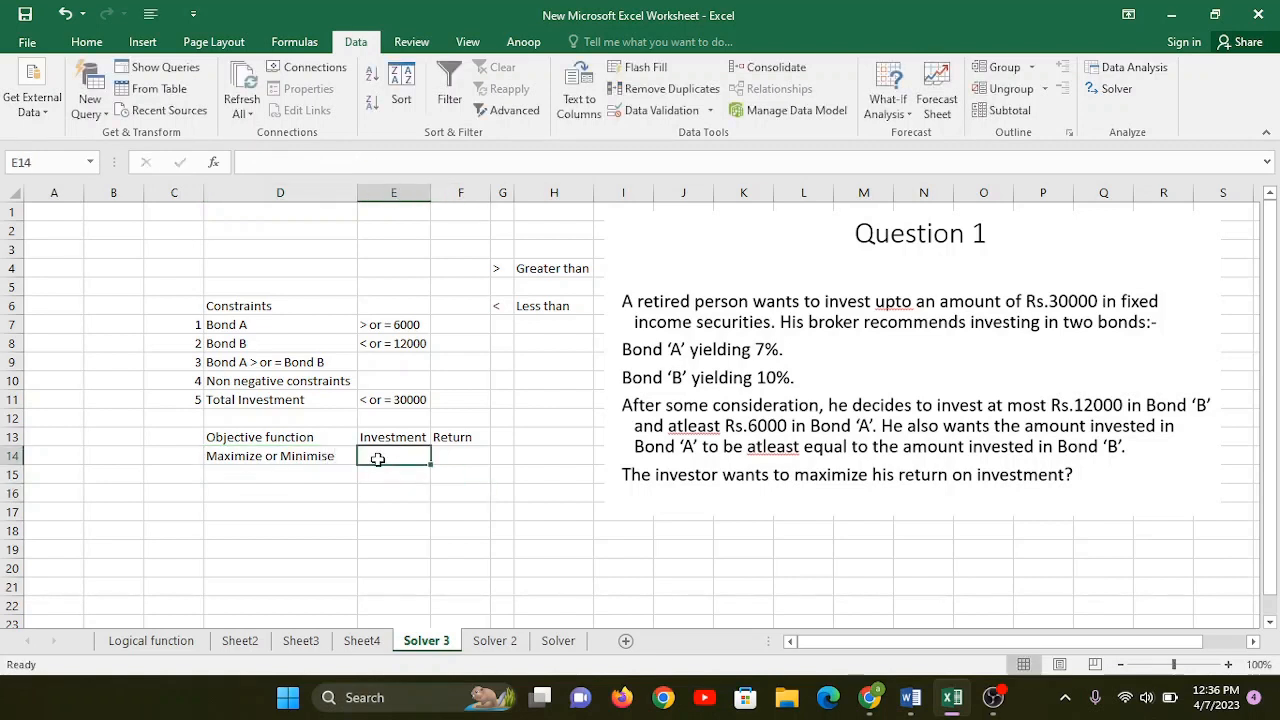
type("(Max)")
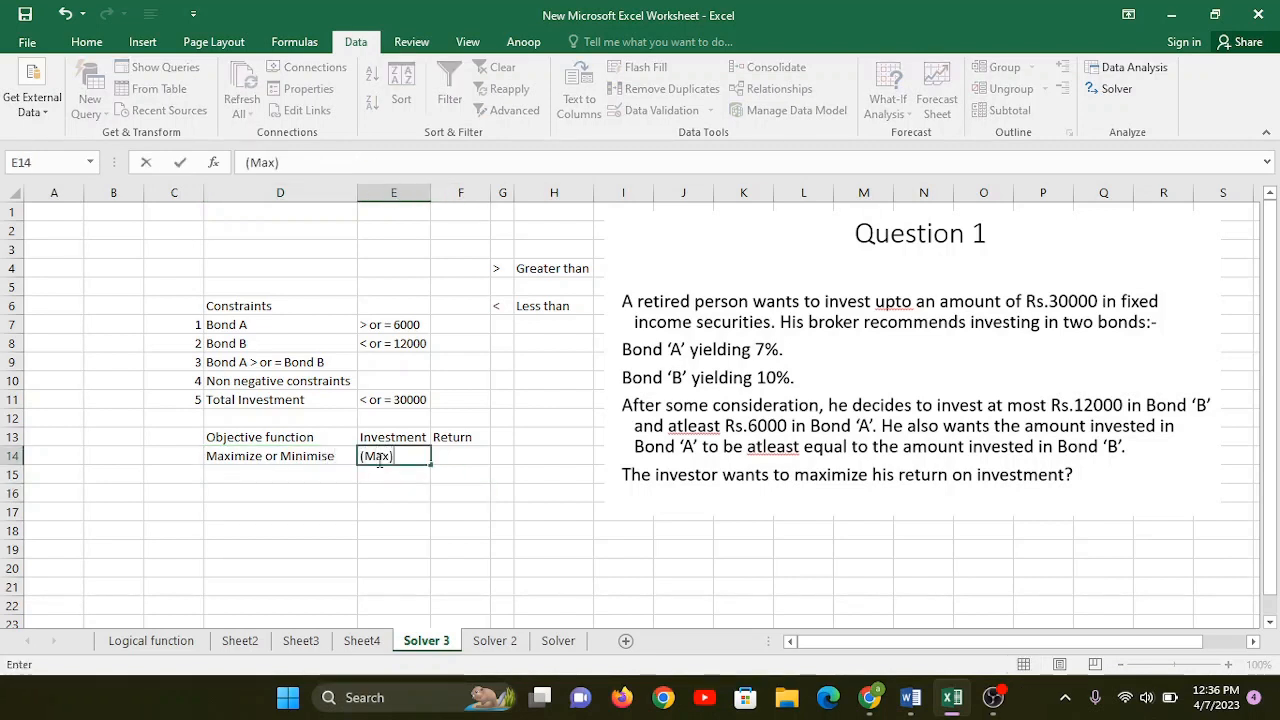
left_click(423, 510)
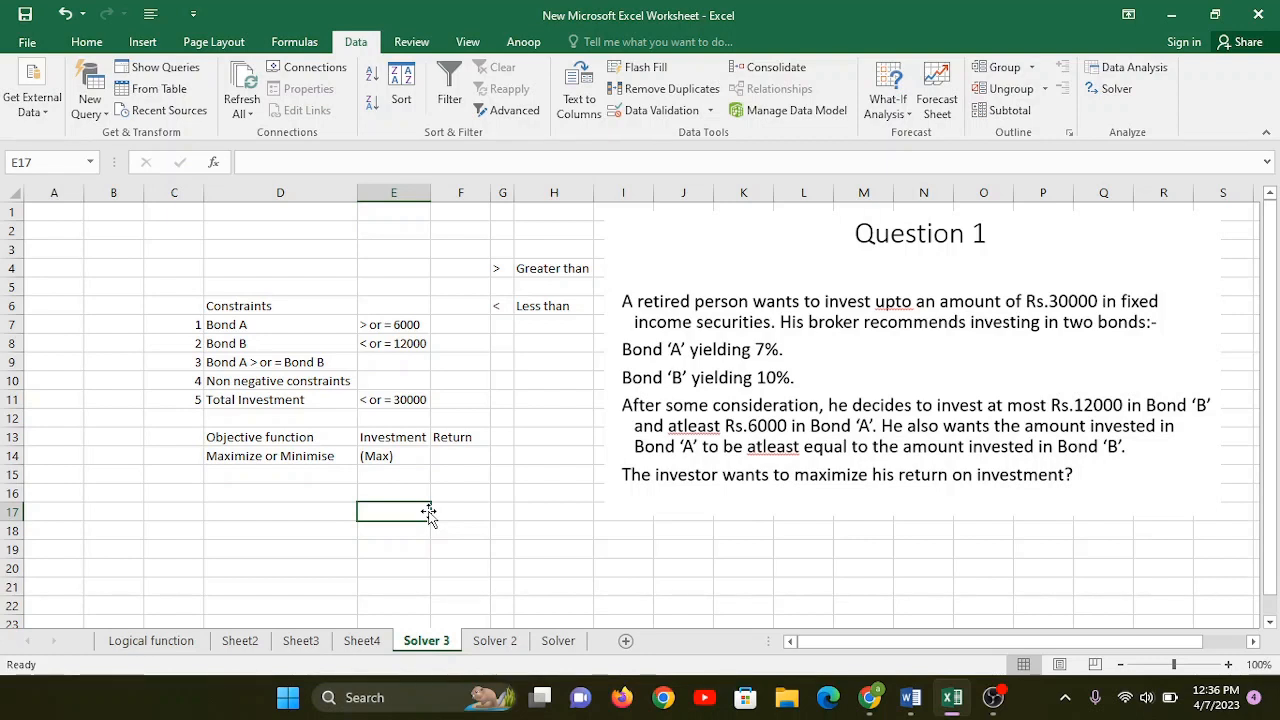
Format the Objective function label in cell D13 as bold with a yellow fill.
left_click(262, 440)
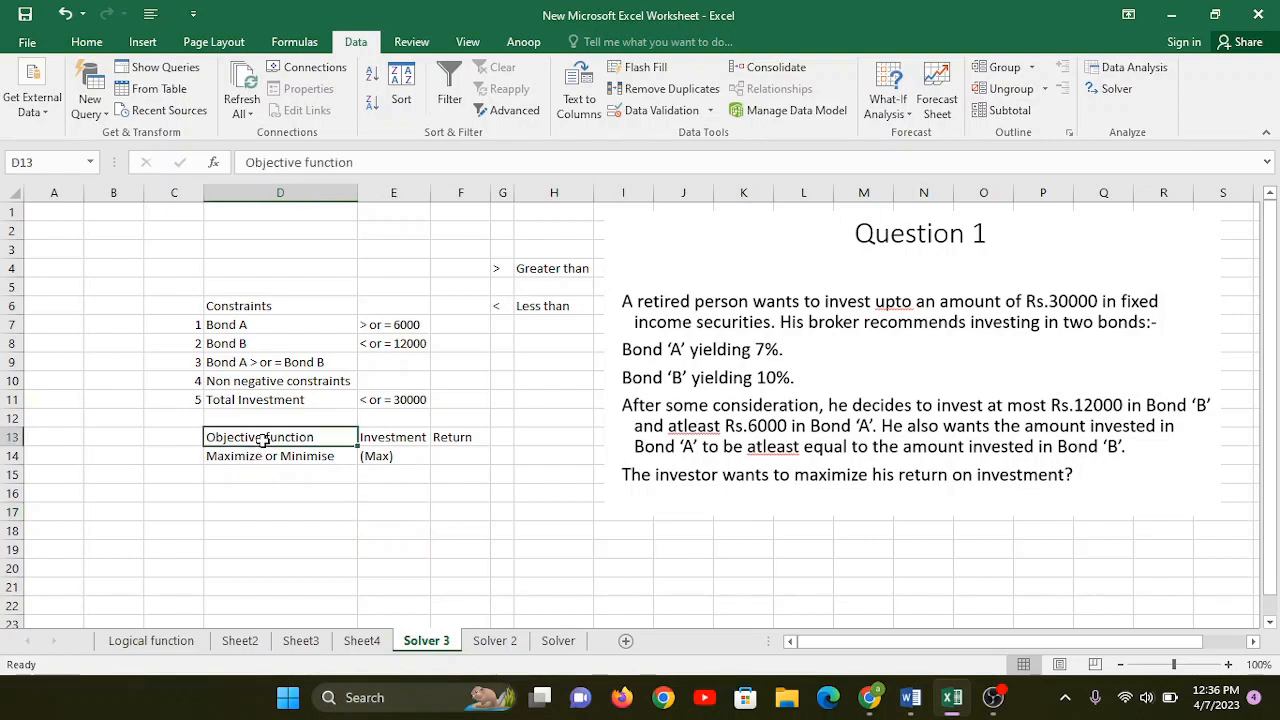
key("ctrl+b")
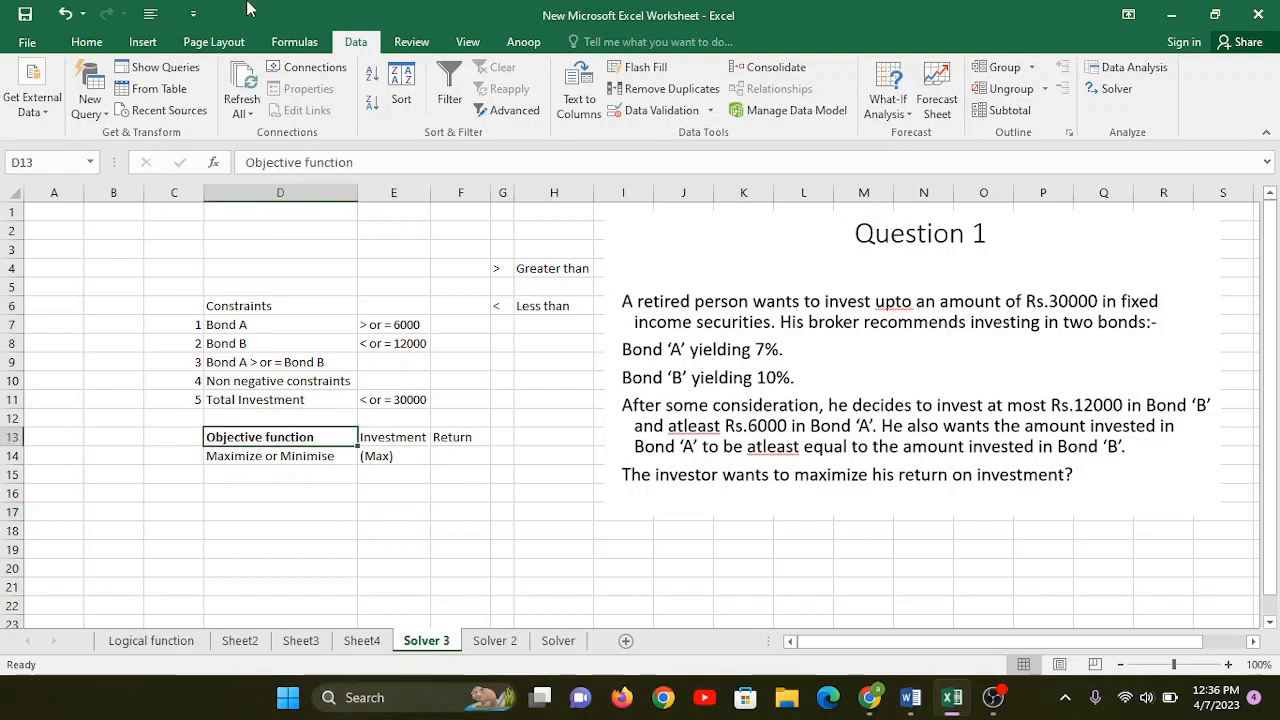
left_click(86, 41)
left_click(286, 103)
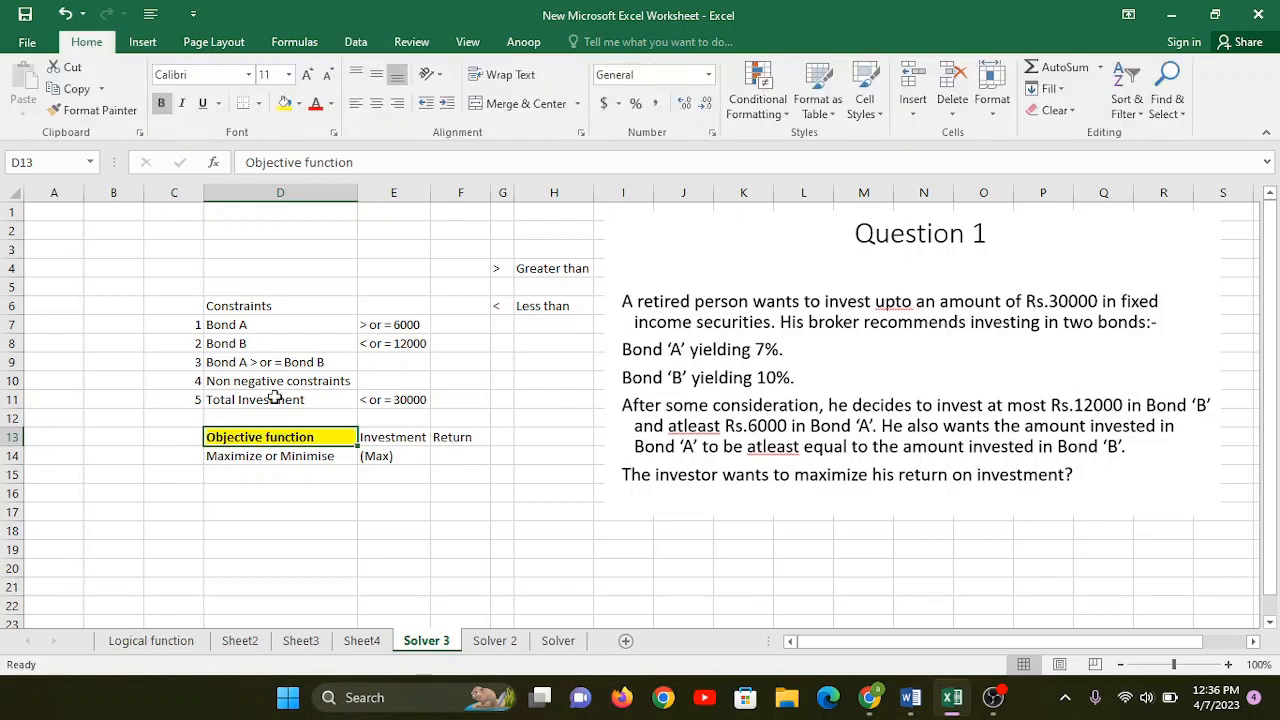
Fill the Return cell F13 with yellow and enter the label Formula in cell H13.
left_click(481, 437)
left_click(286, 103)
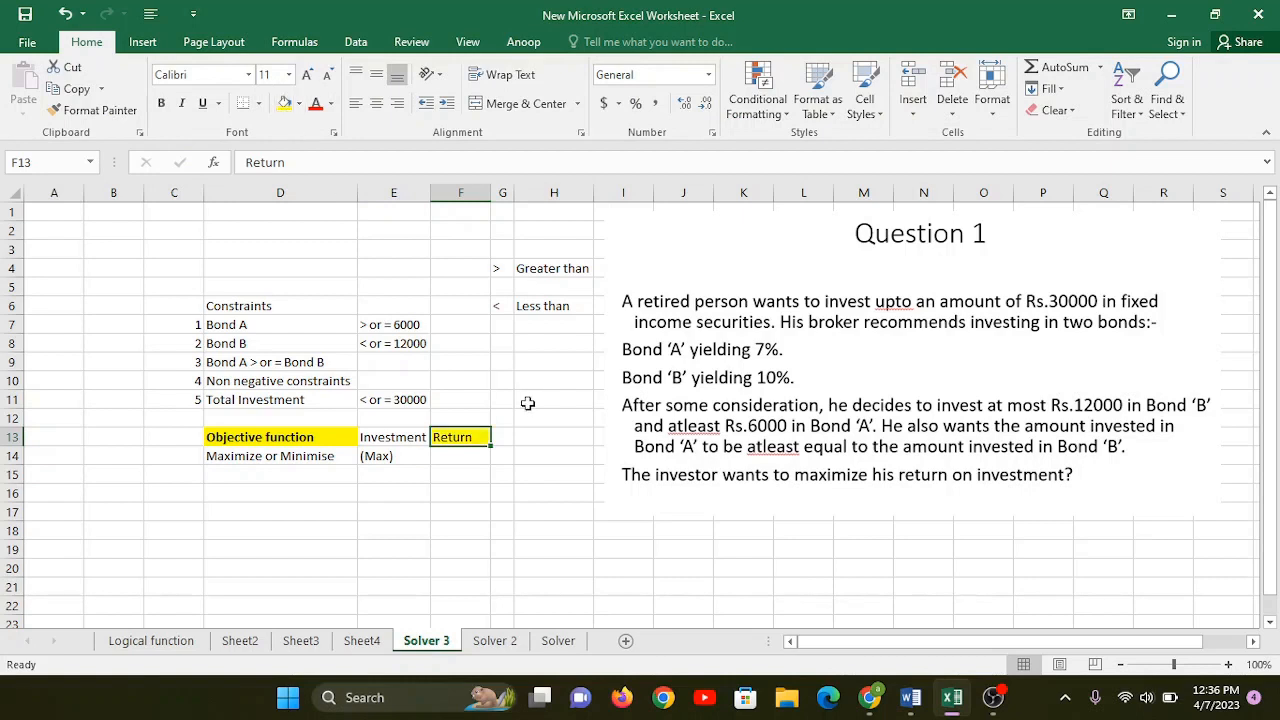
left_click(520, 441)
type("Formula")
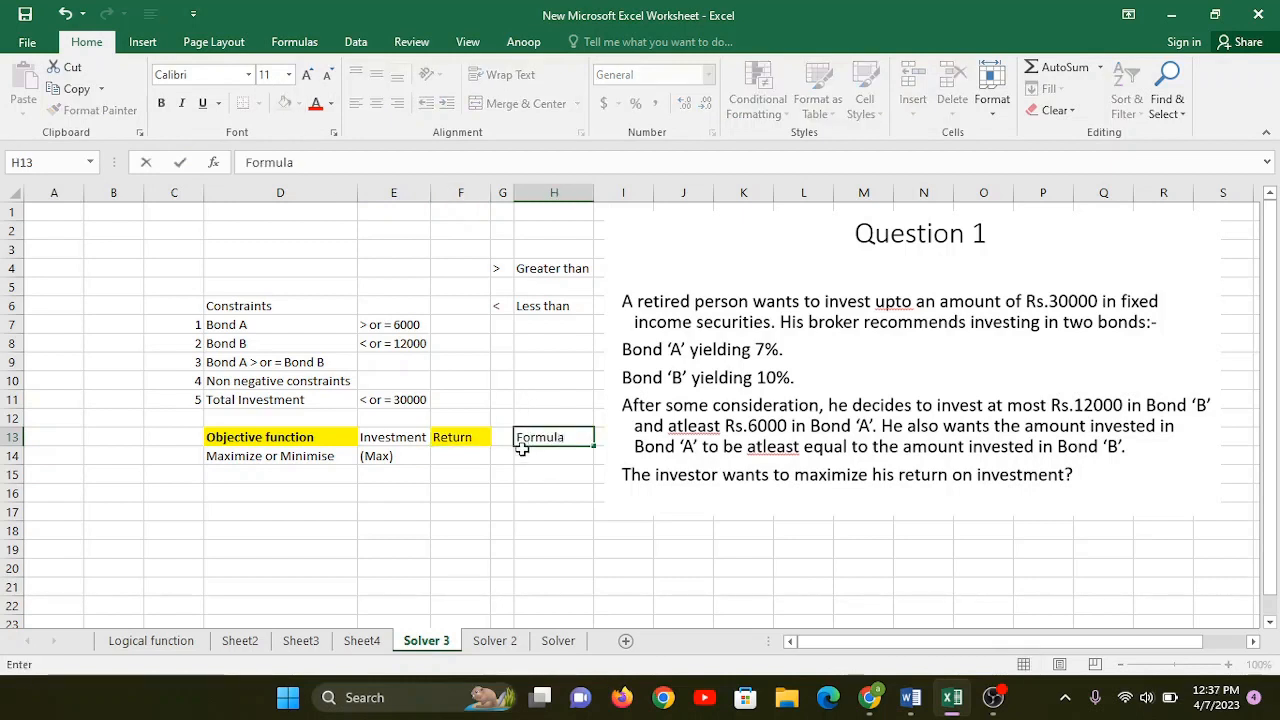
key("Return")
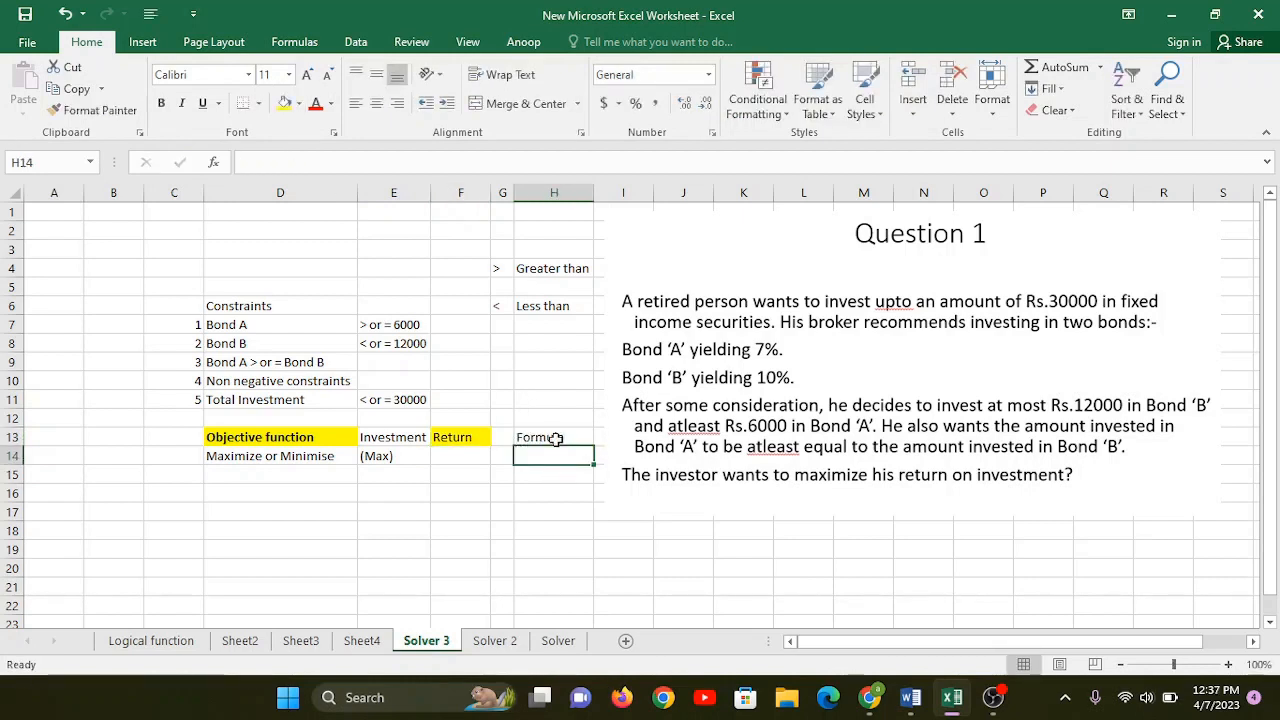
left_click(555, 436)
left_click(478, 433)
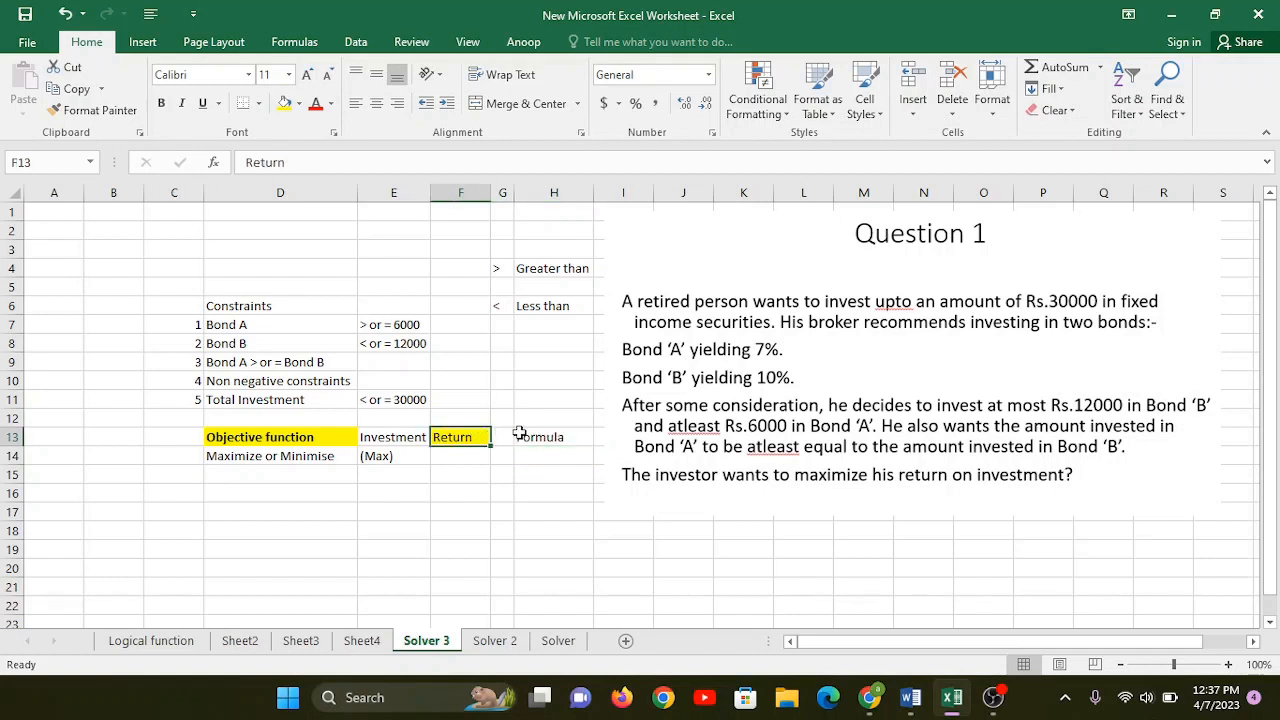
left_click(538, 437)
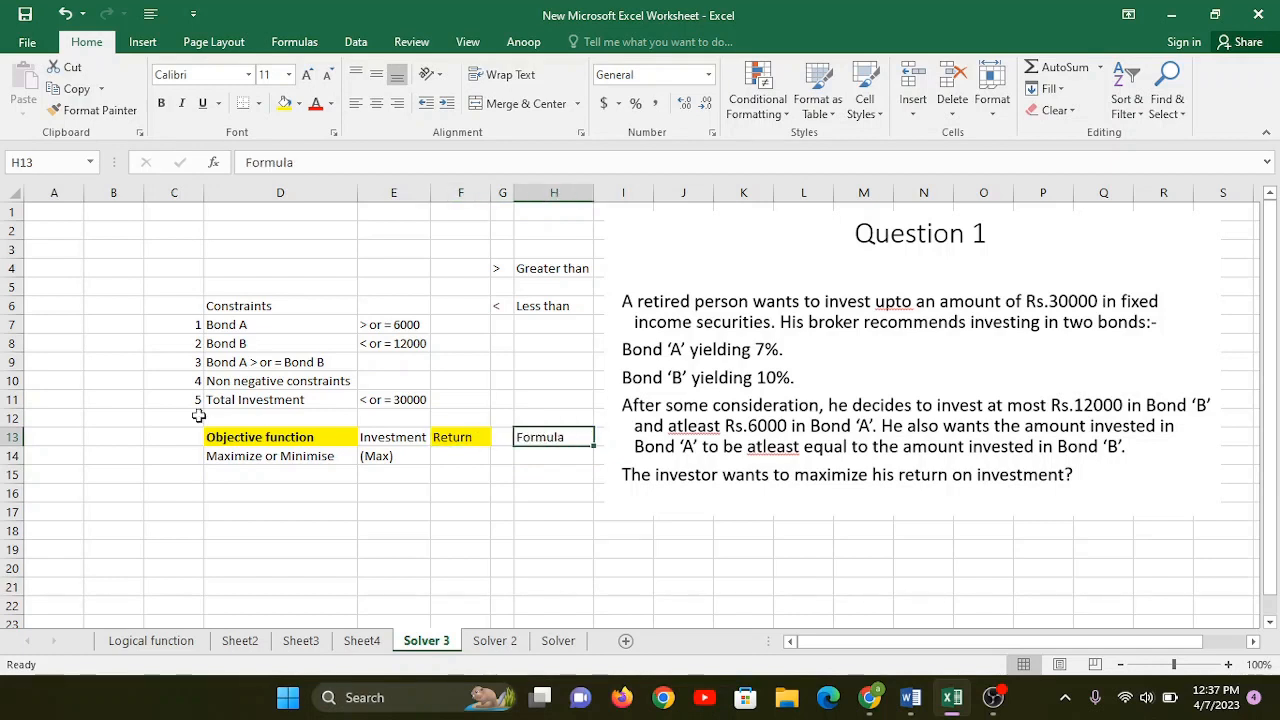
Format the Constraints heading in cell D6 as bold red text with a yellow fill.
left_click(226, 308)
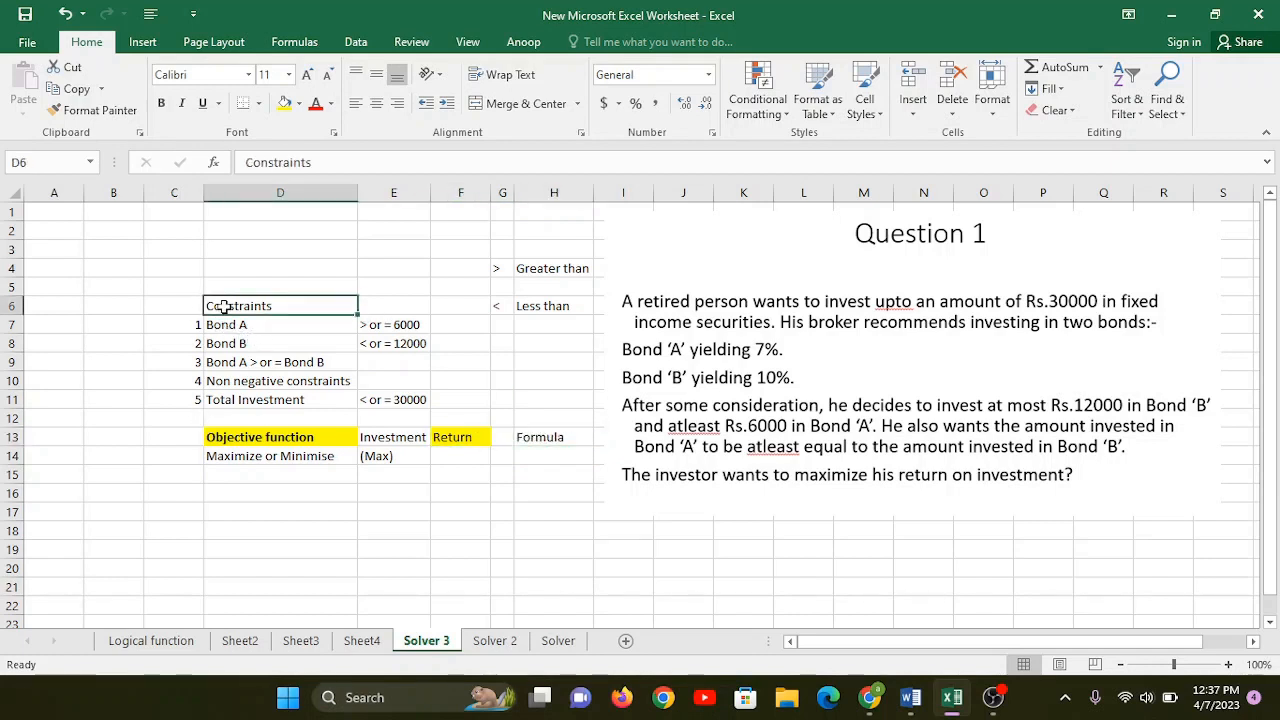
key("ctrl+b")
left_click(284, 103)
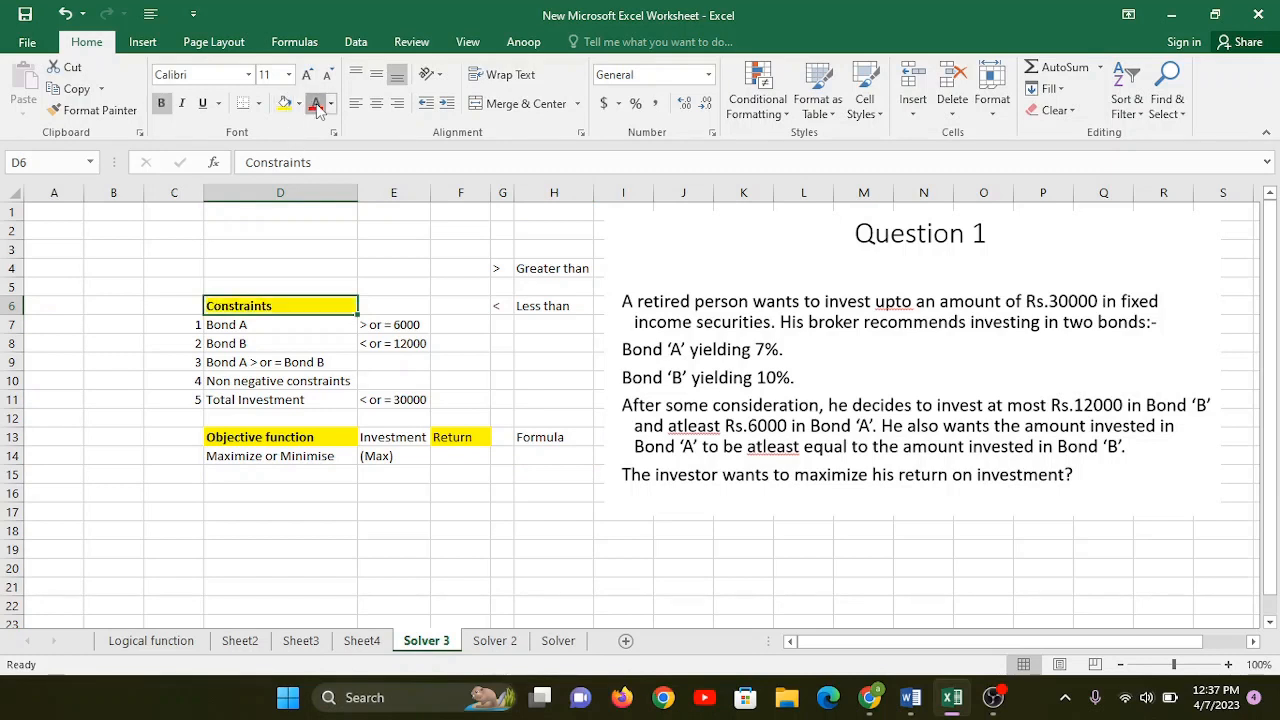
left_click(316, 103)
left_click(291, 363)
left_click_drag(256, 326, 268, 400)
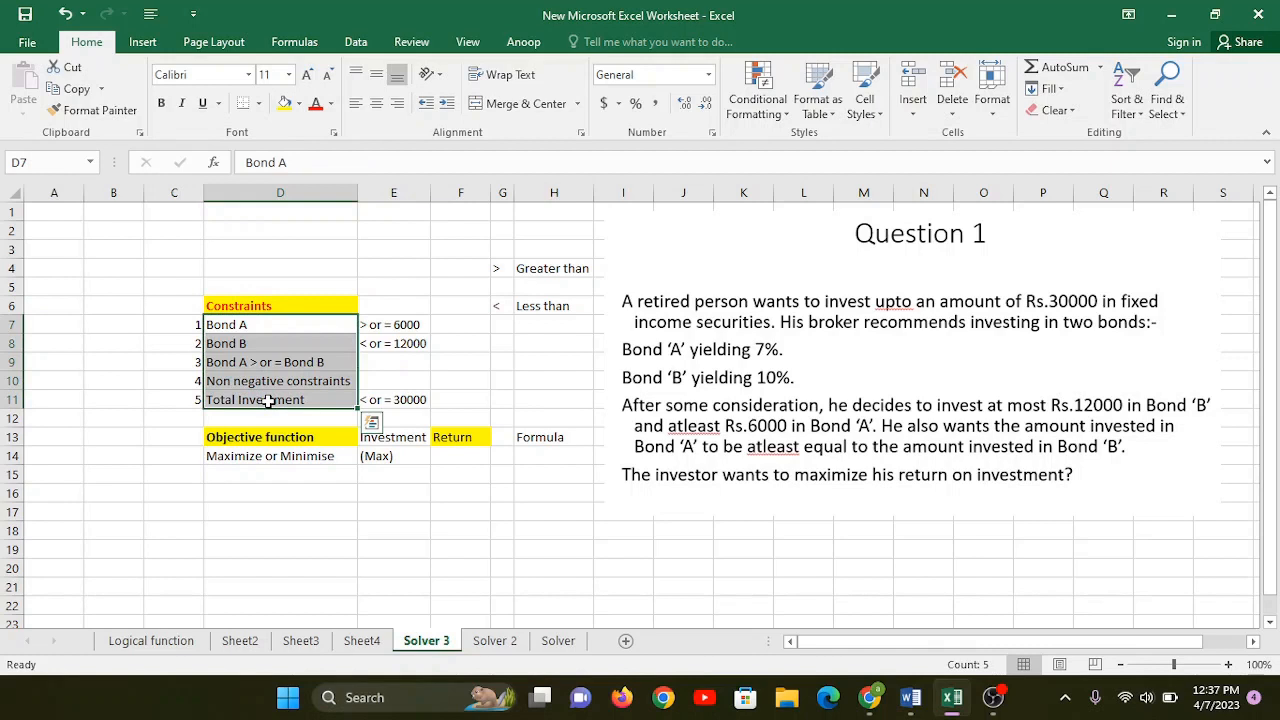
Enter the row labels Bond A in cell D16 and Bond B in cell D17 below the objective function.
left_click(258, 480)
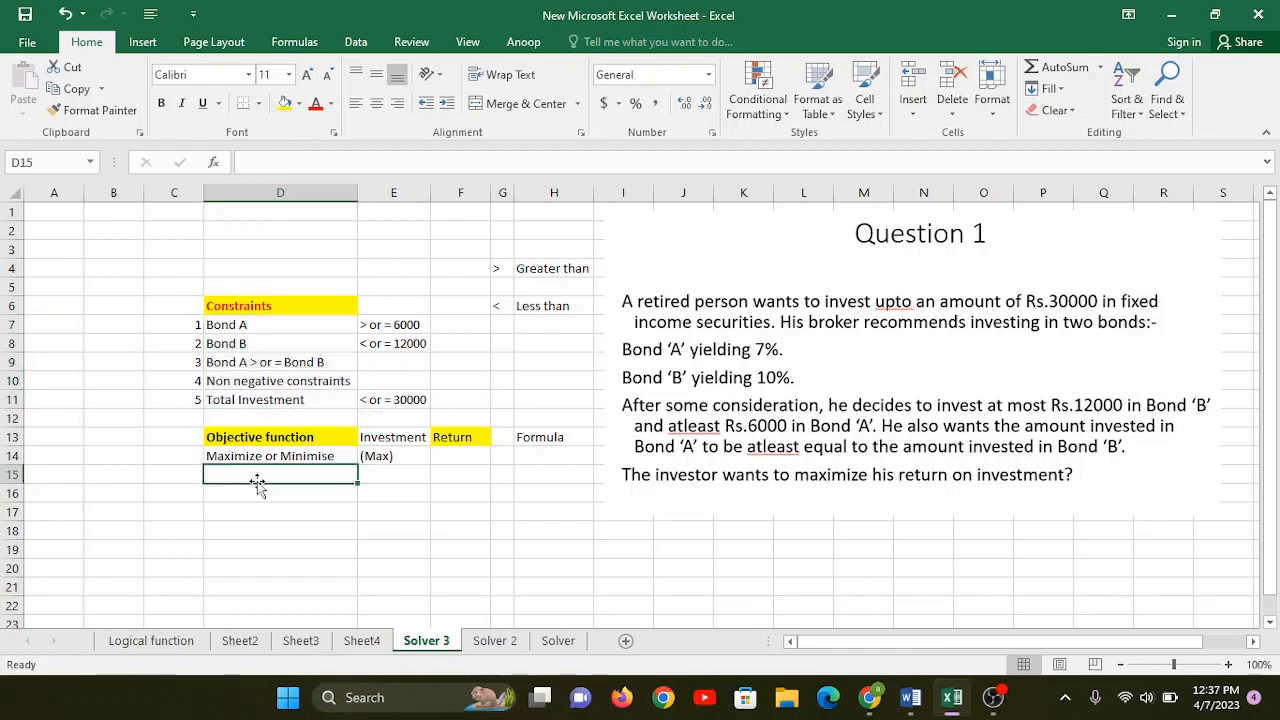
left_click(257, 493)
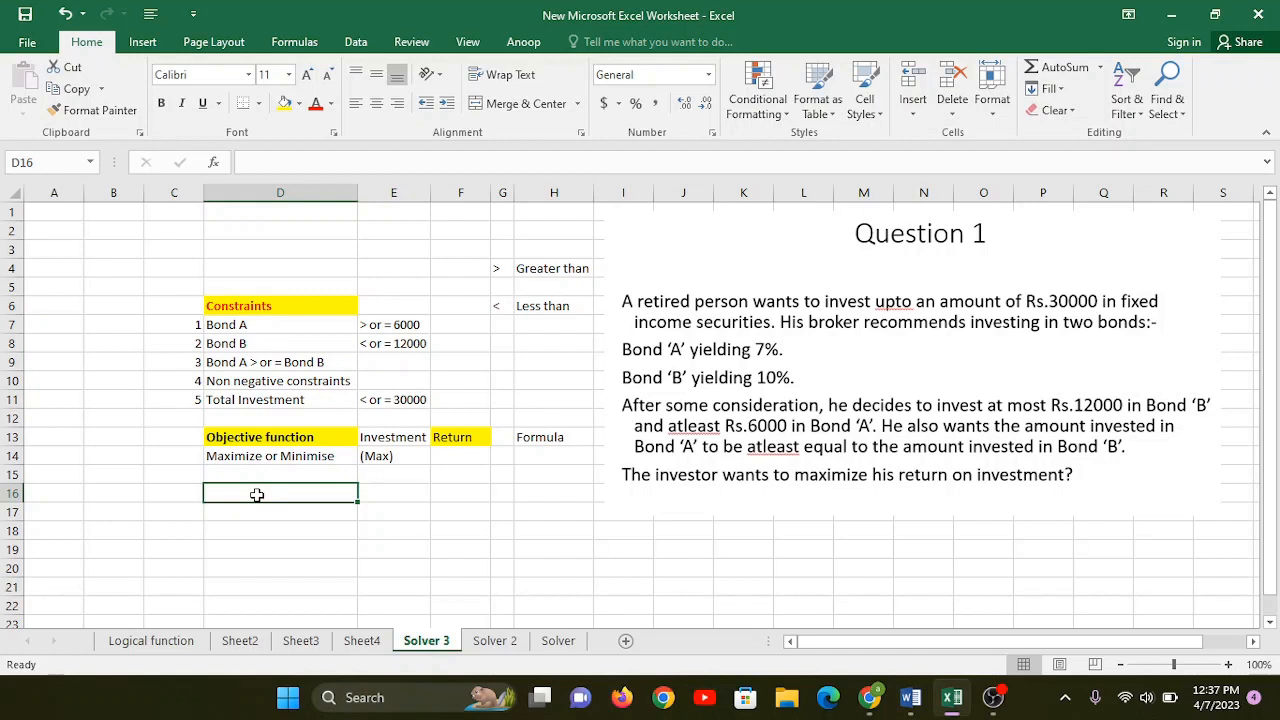
type("Bopnd A")
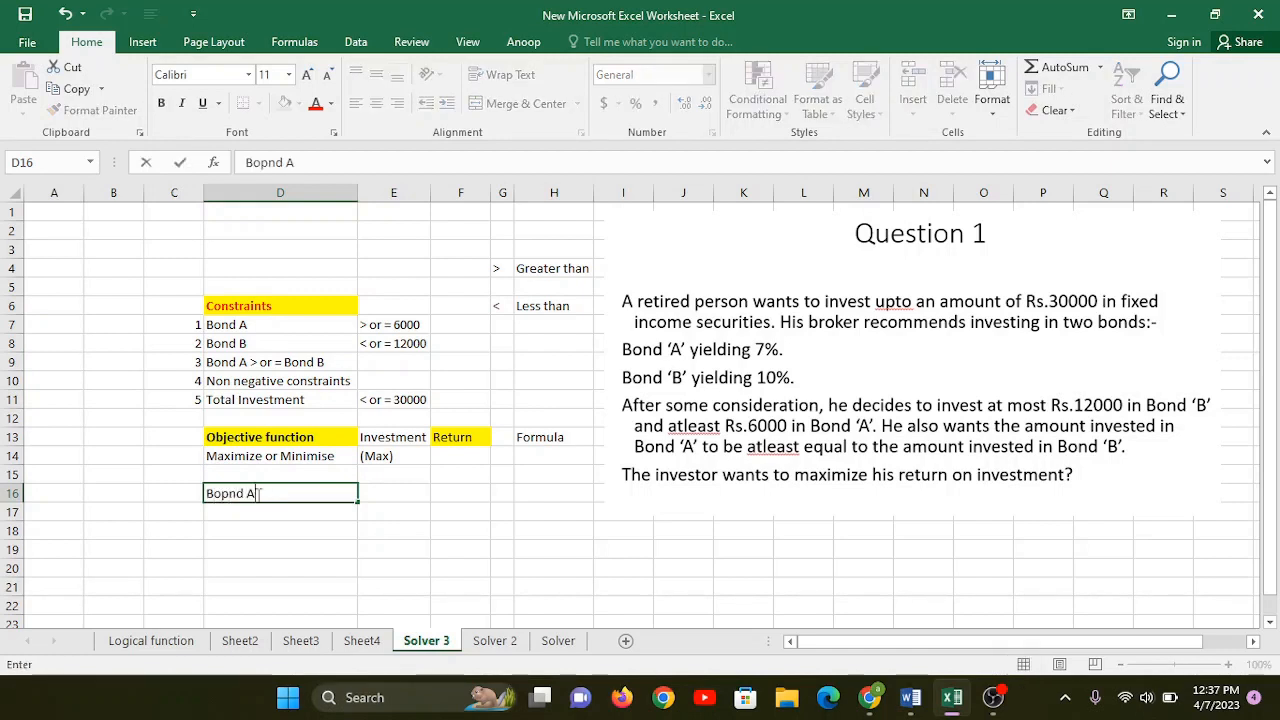
key("Return")
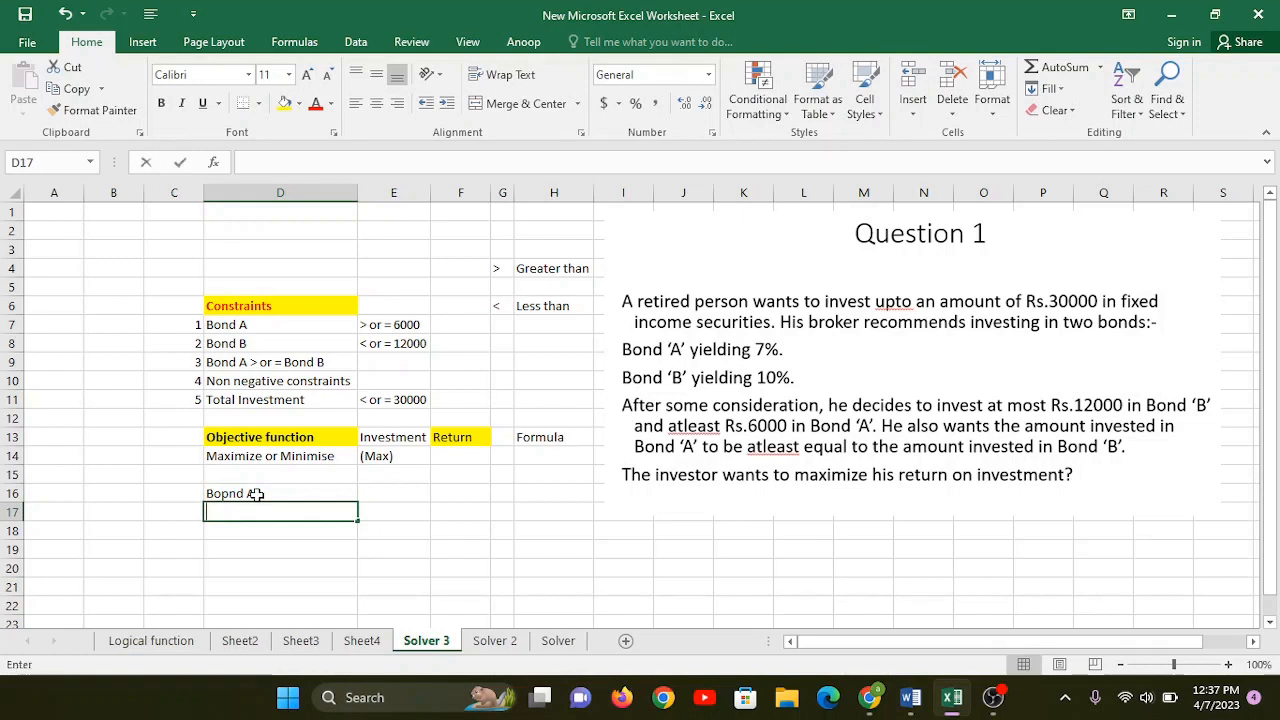
left_click(256, 494)
type("Bo")
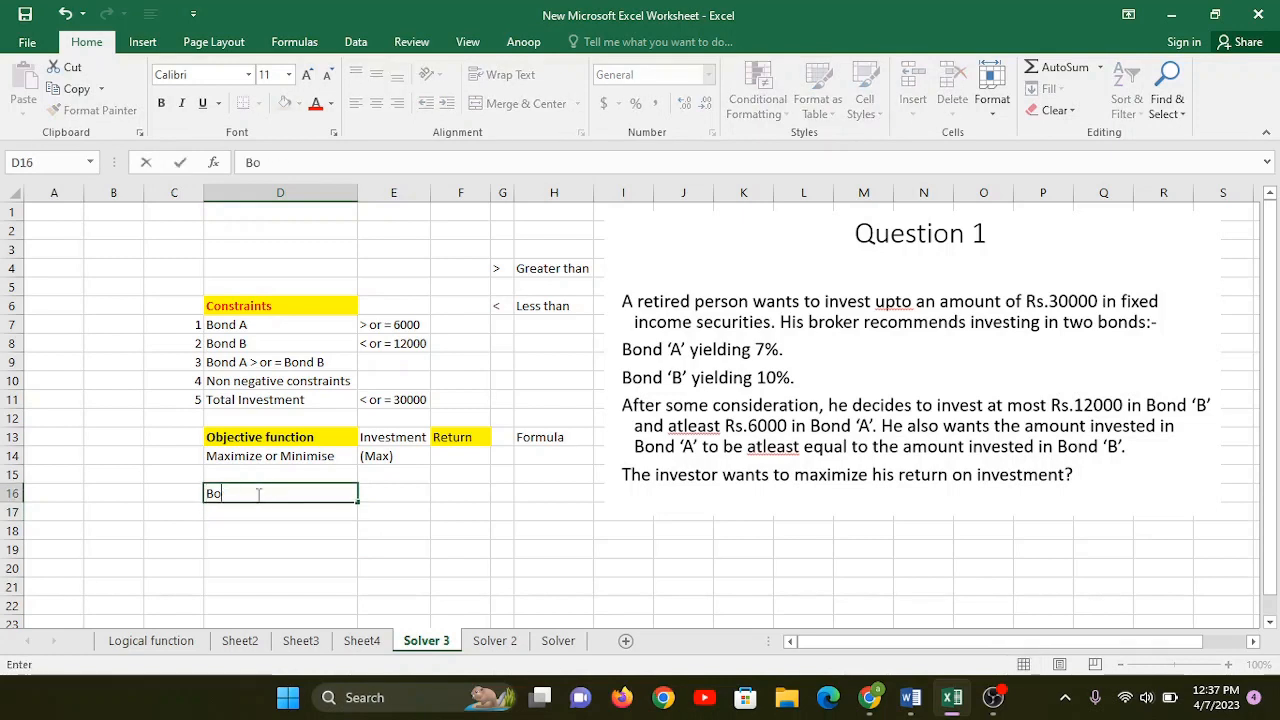
type("nd A")
key("Return")
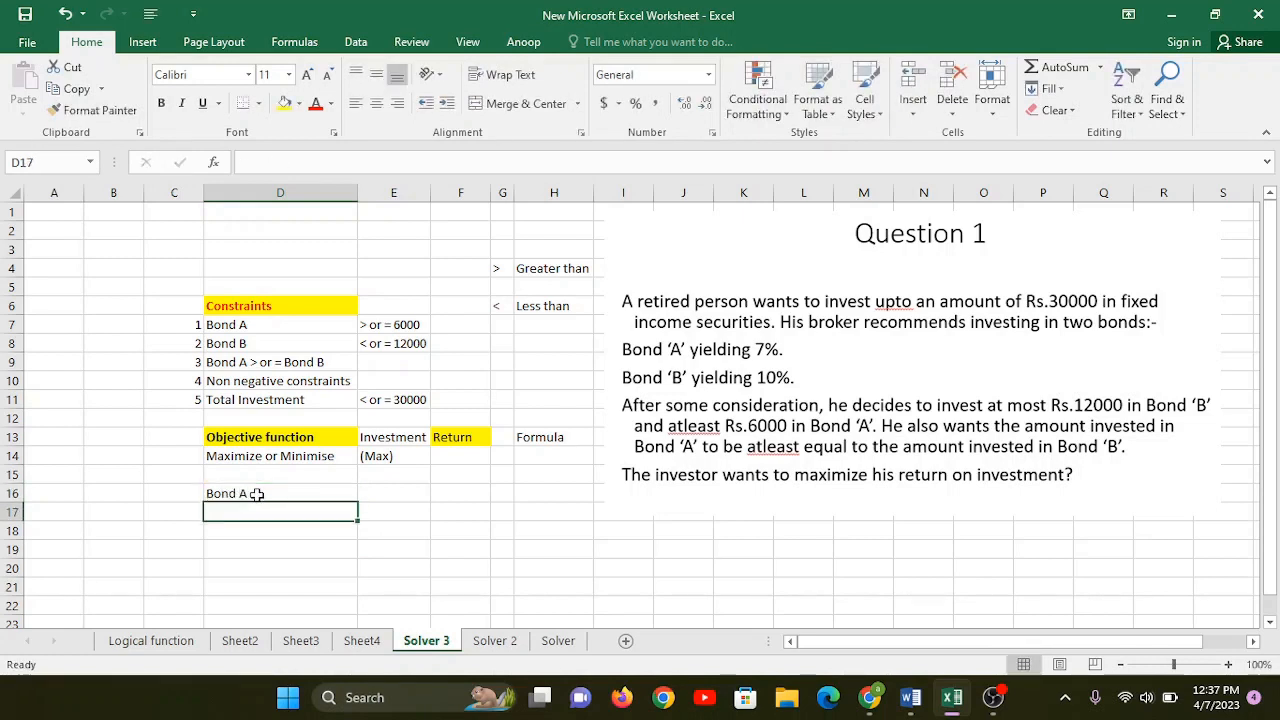
type("Bond B")
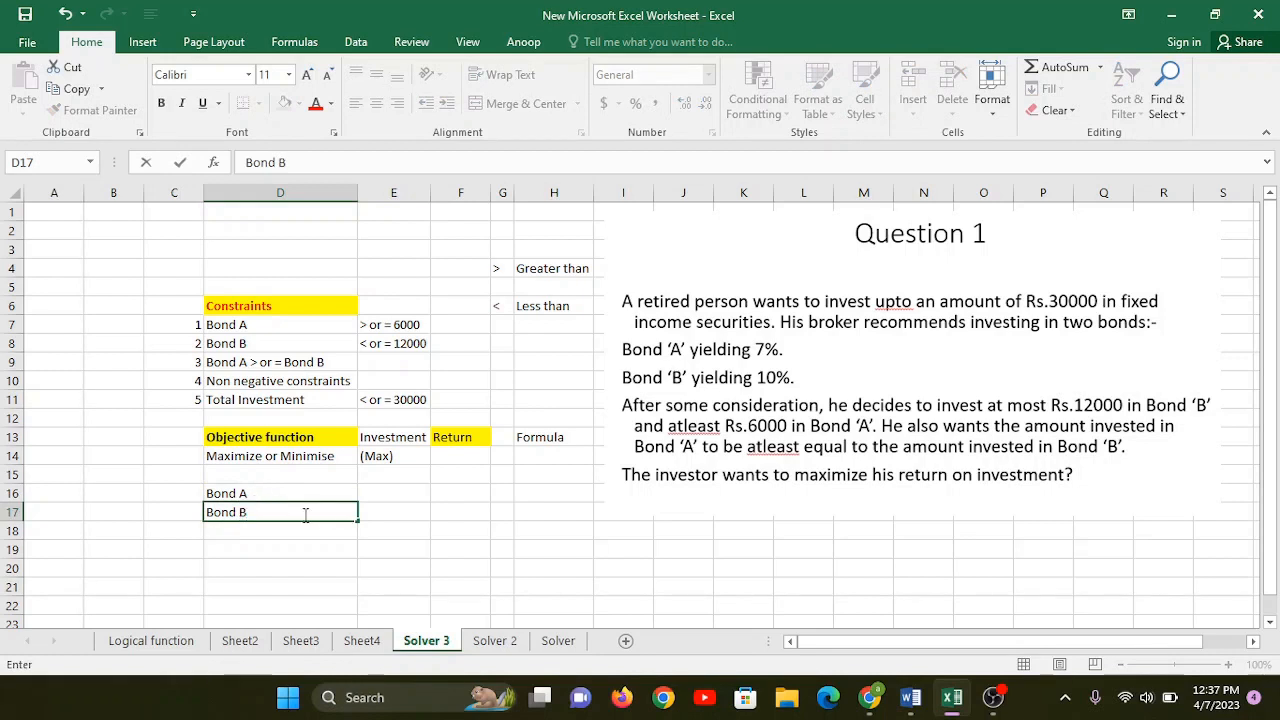
left_click(398, 512)
Add a Return column headed in cell E15, with 7% for Bond A in E16 and 10% for Bond B in E17.
left_click(393, 476)
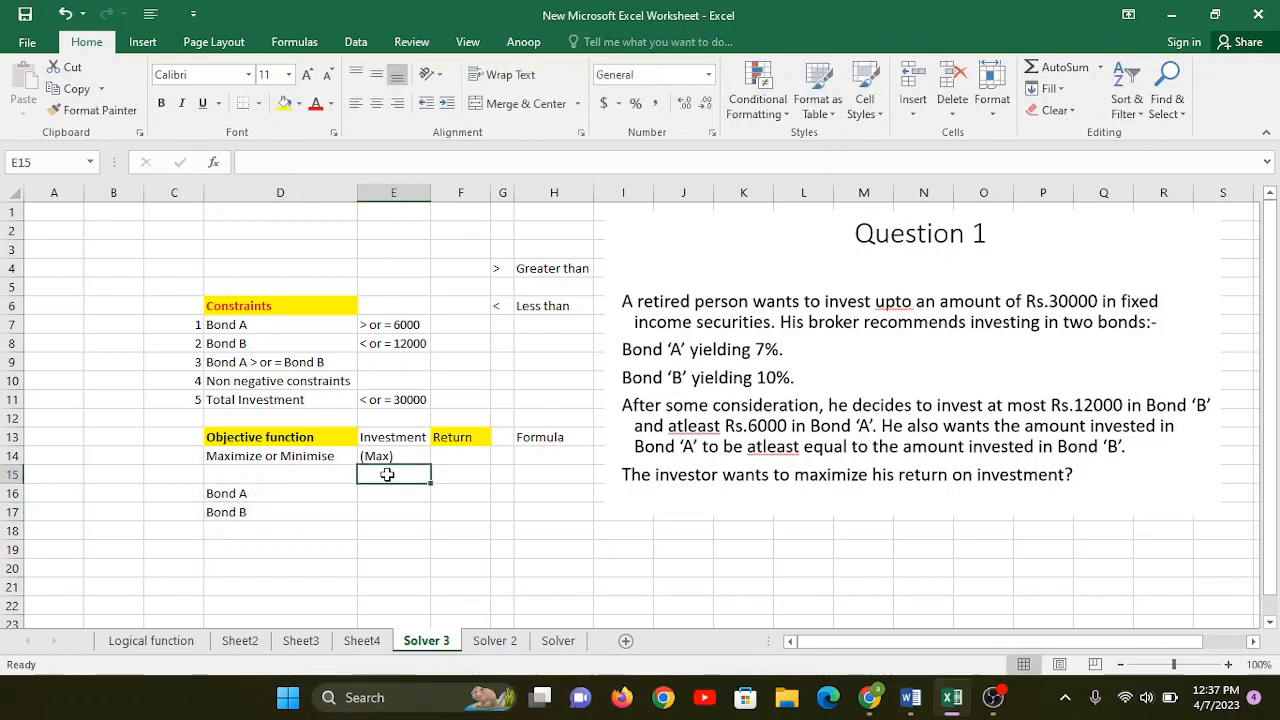
type("Ret")
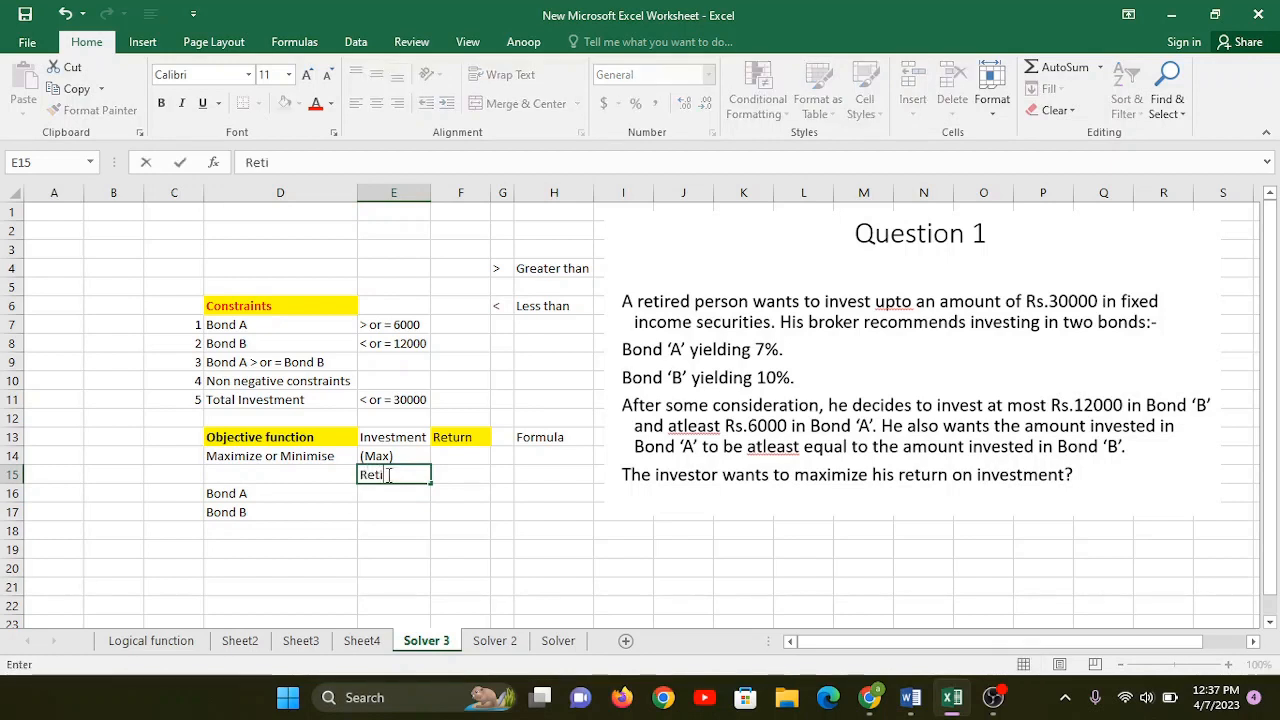
type("urn")
key("Return")
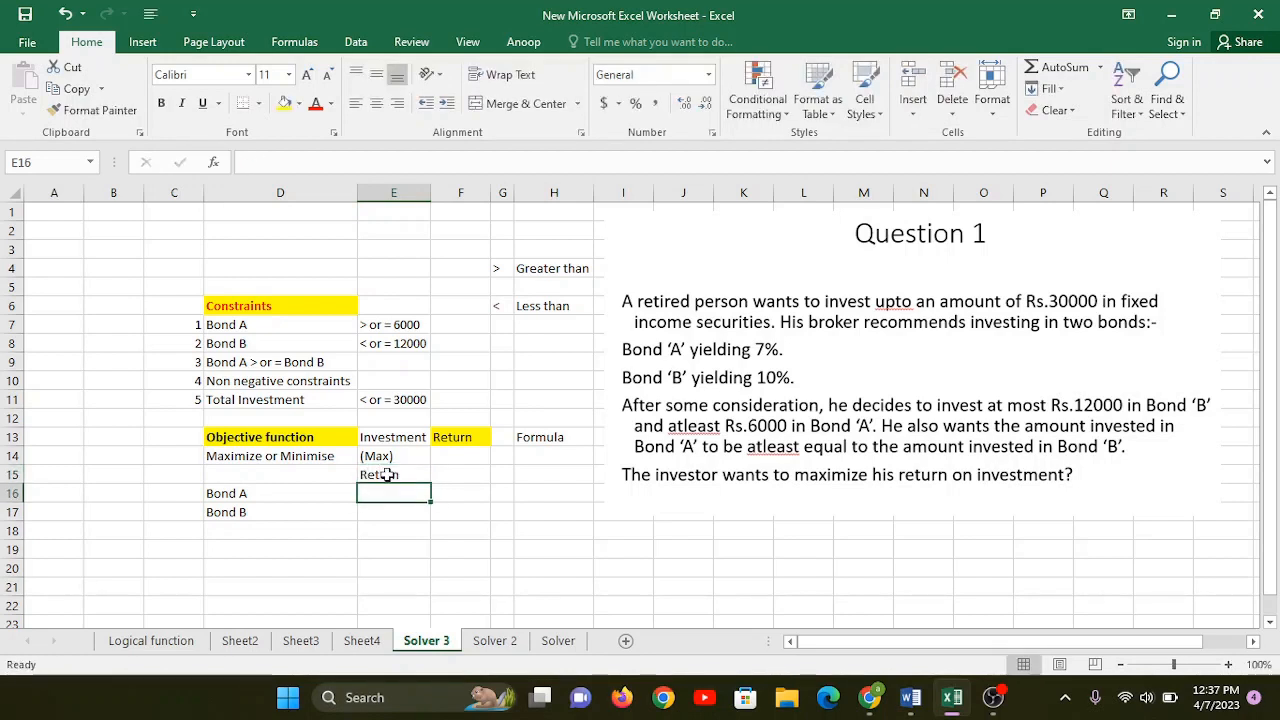
type("7%")
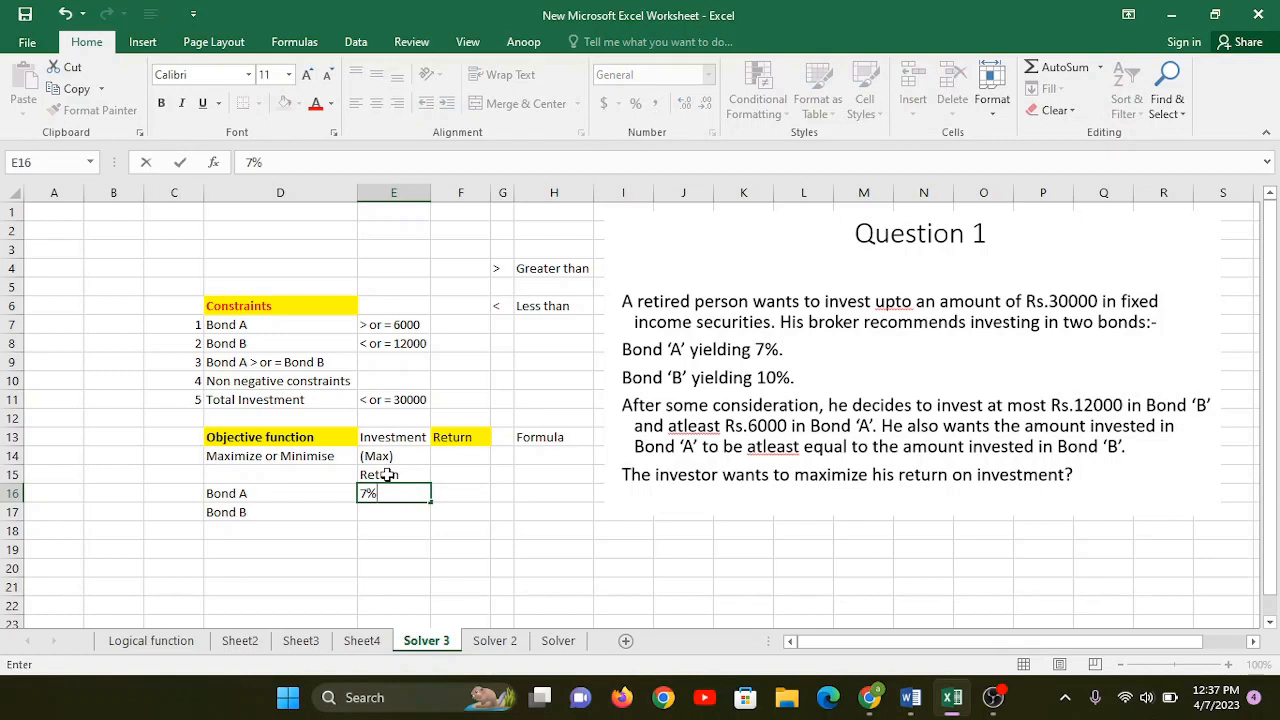
key("Return")
type("10%")
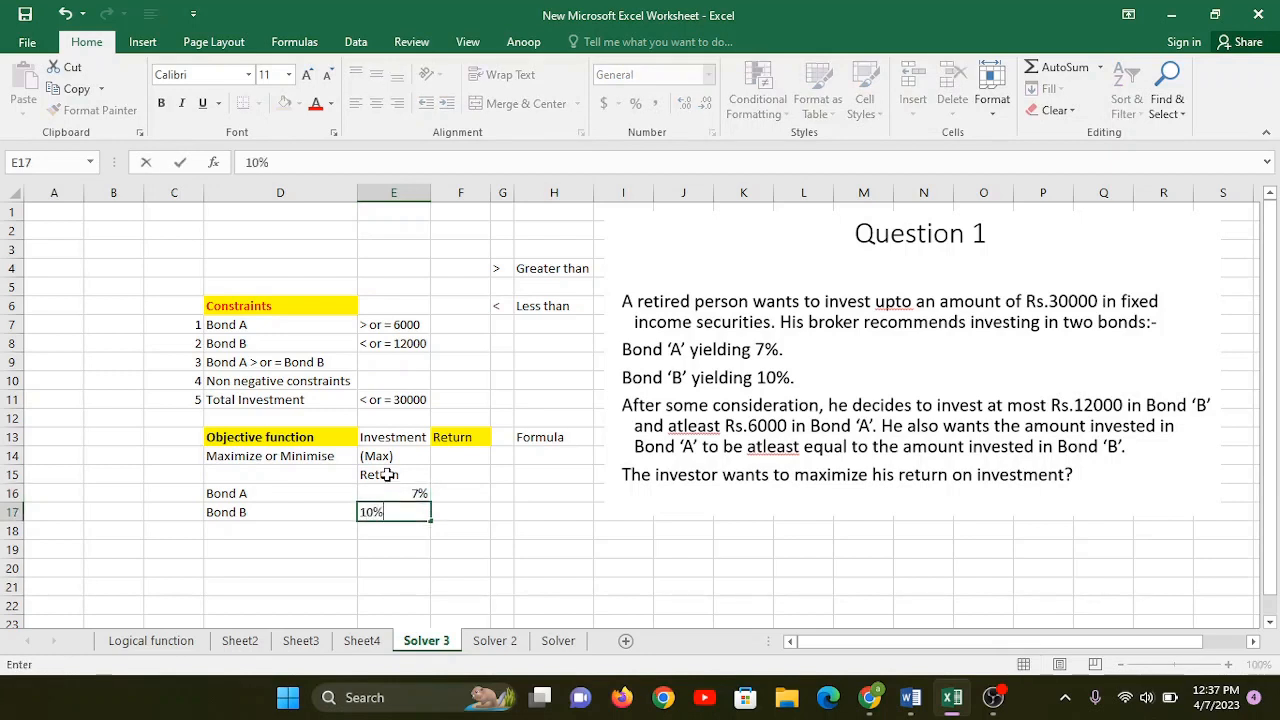
key("Return")
left_click(414, 497)
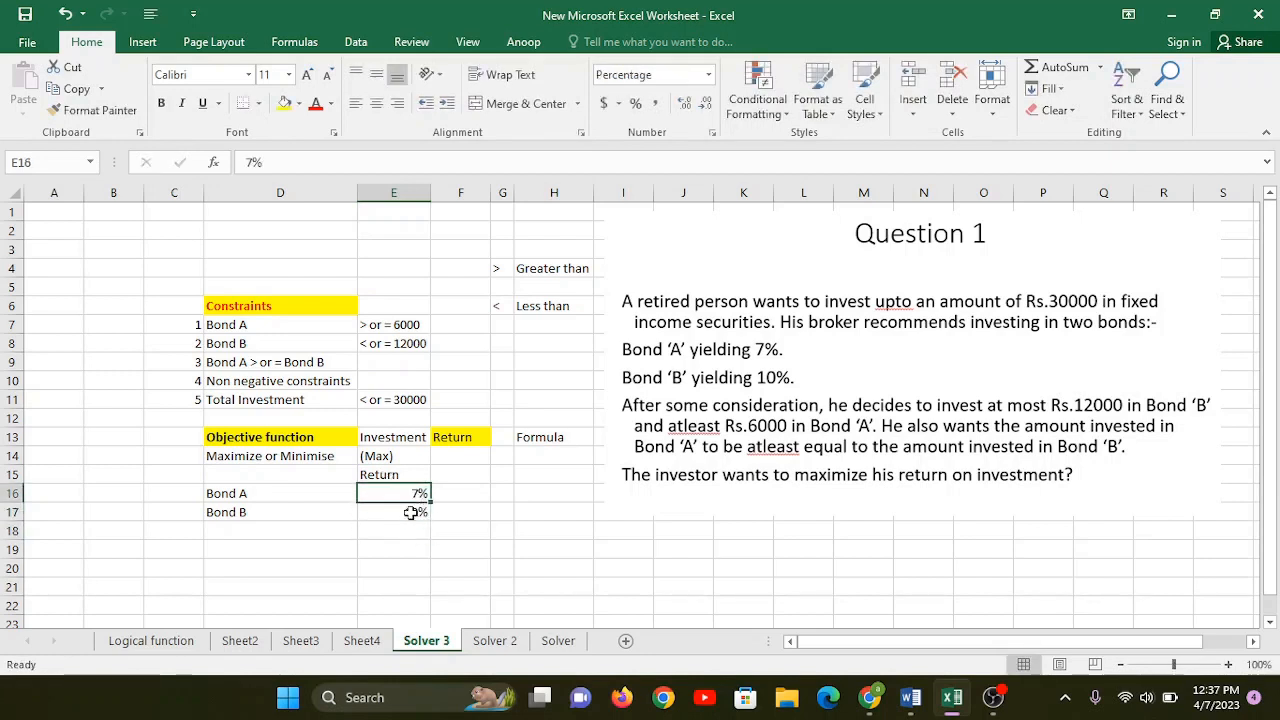
left_click(417, 513)
left_click(415, 501)
left_click(411, 512)
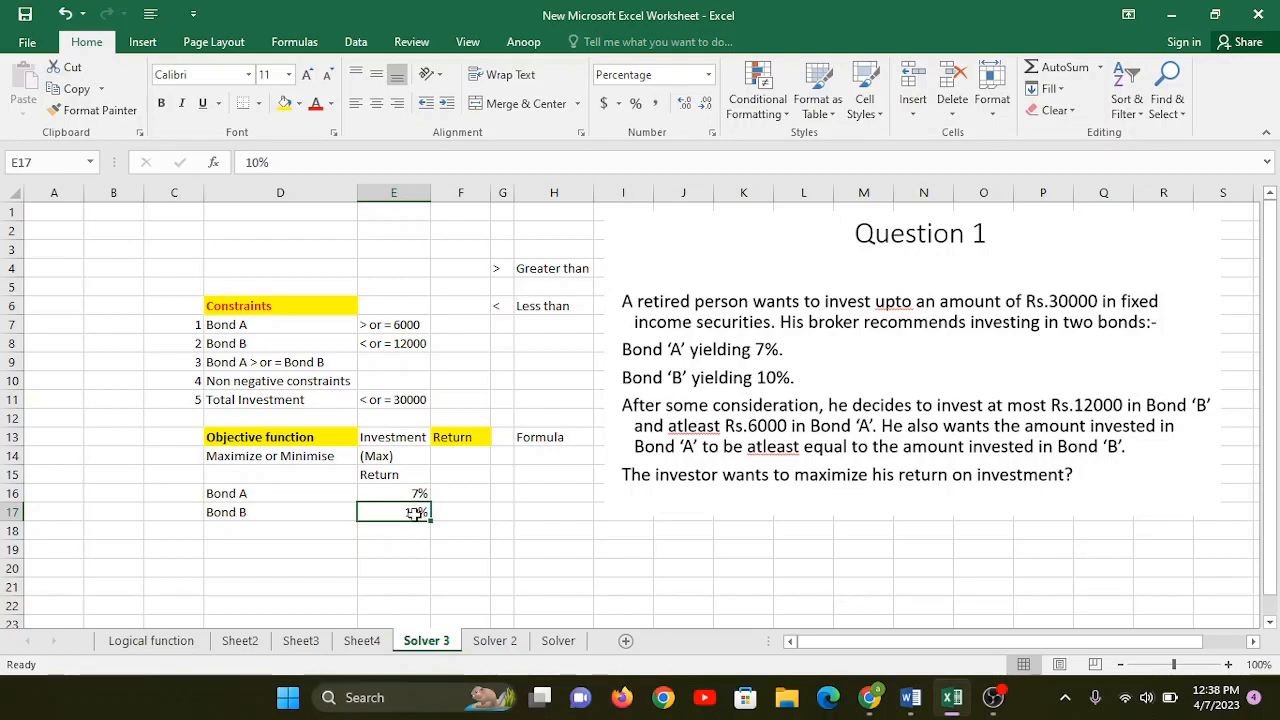
left_click(400, 493)
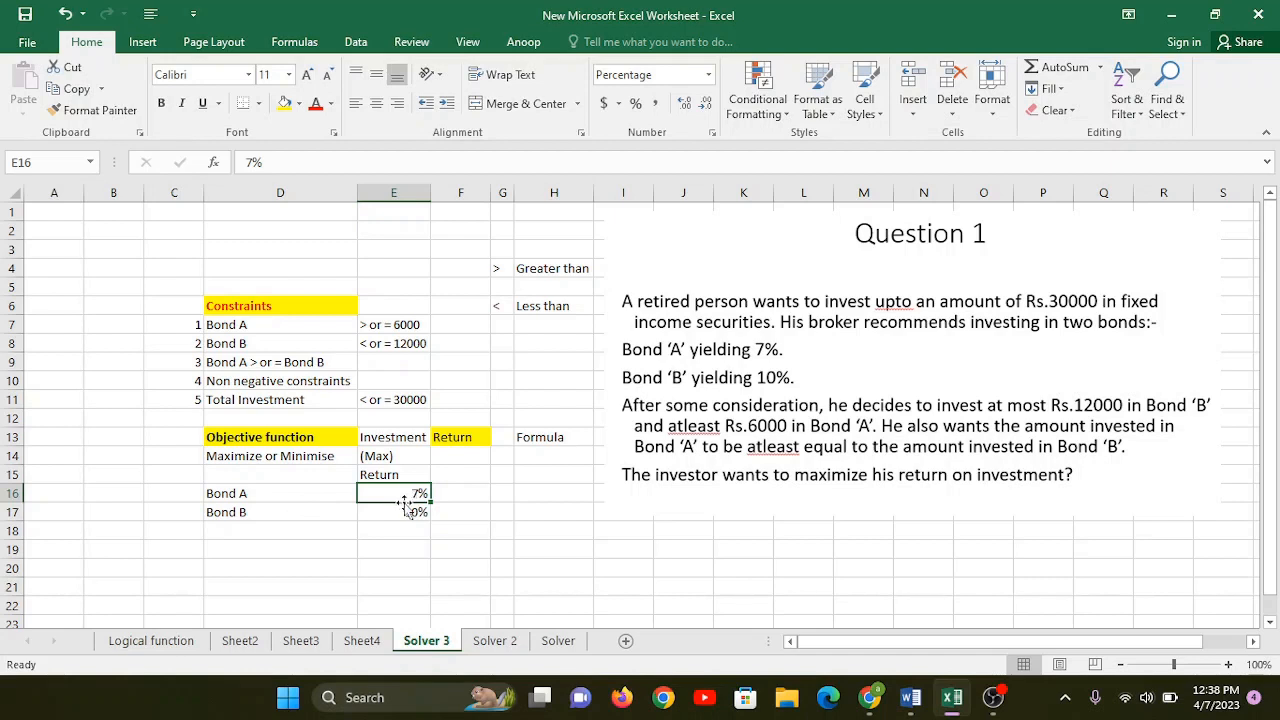
Enter the heading Investment Amount in cell F15 and autofit column F to its contents.
left_click(449, 474)
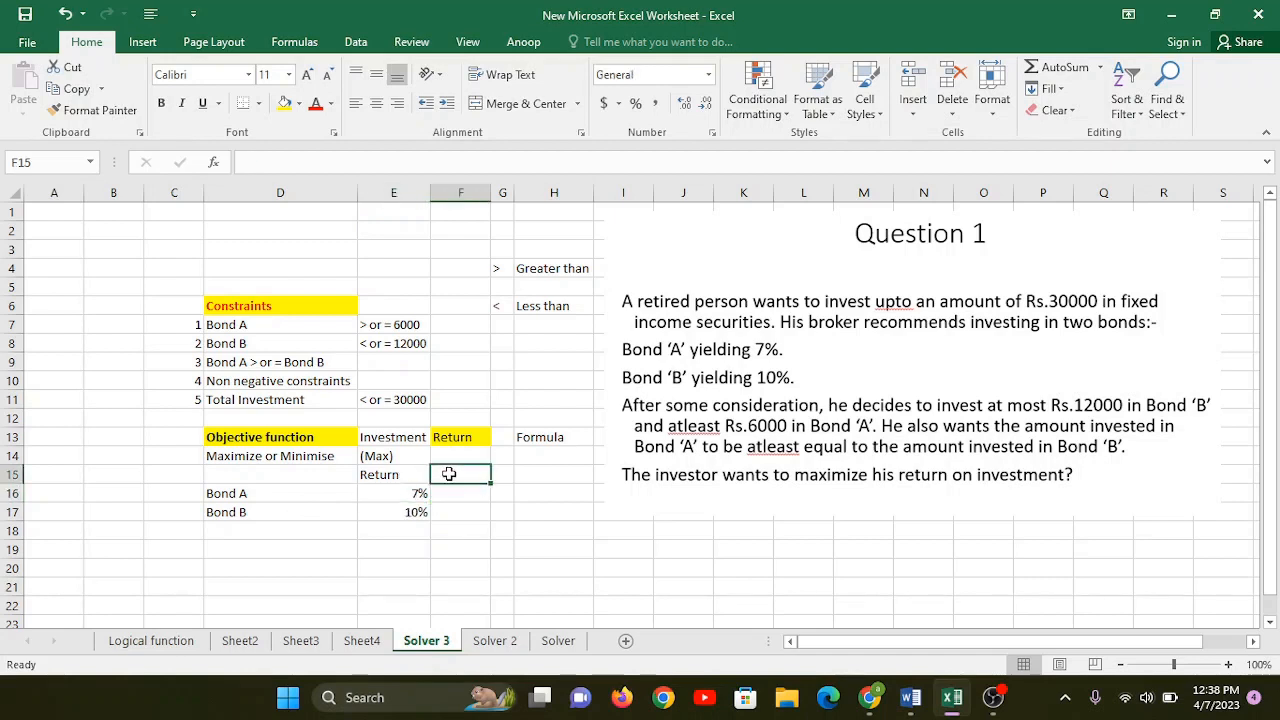
type("Investme")
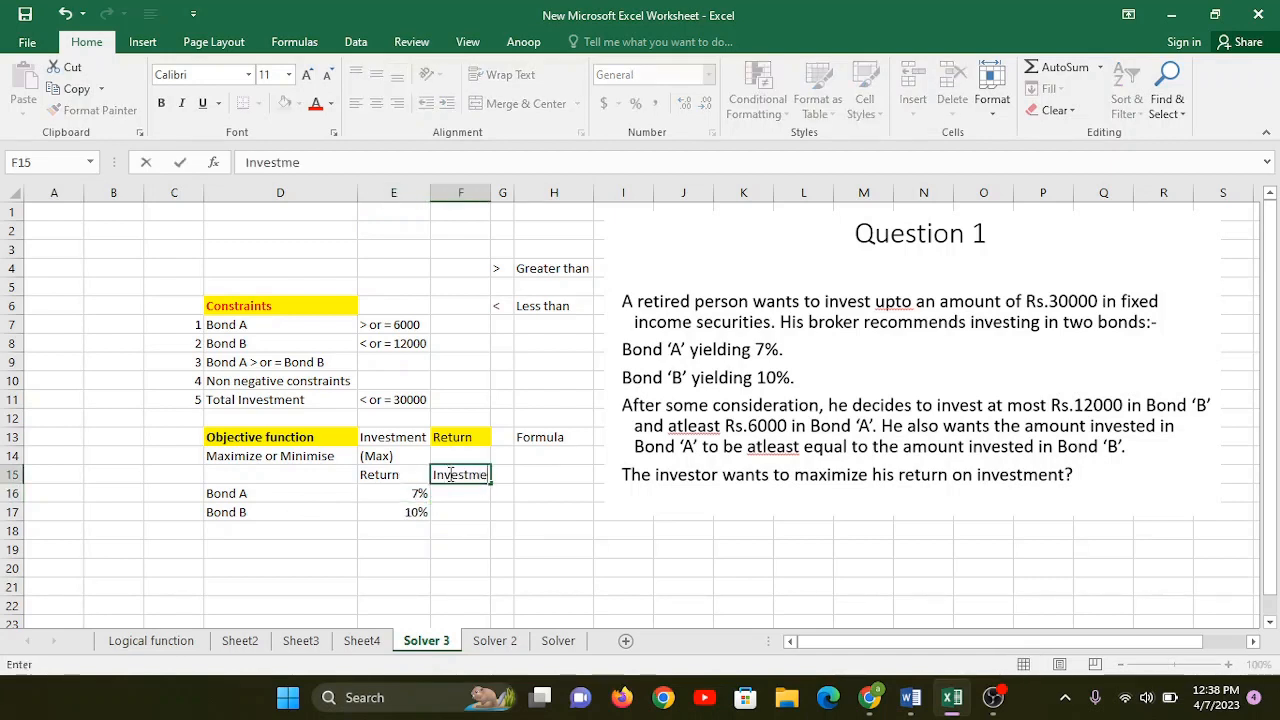
type("nt Amount")
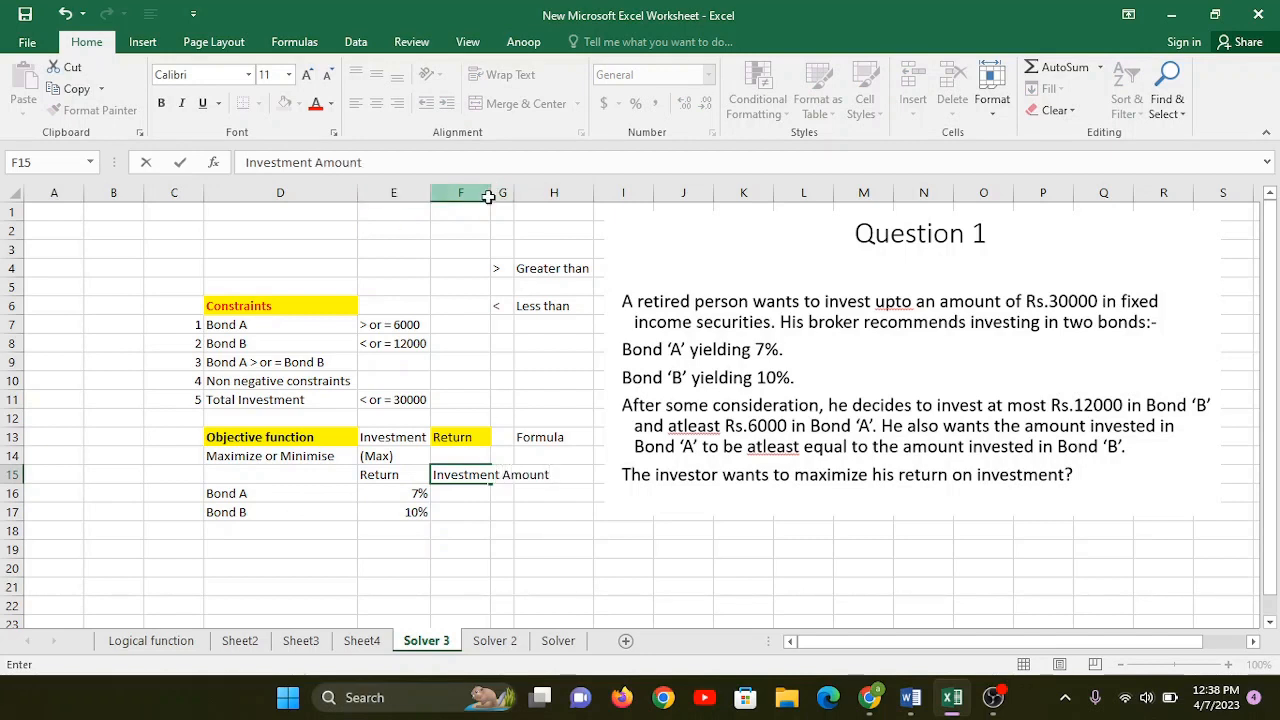
double_click(488, 197)
Enter 0 as the starting investment amount for Bond A in cell F16 and for Bond B in F17.
left_click(513, 493)
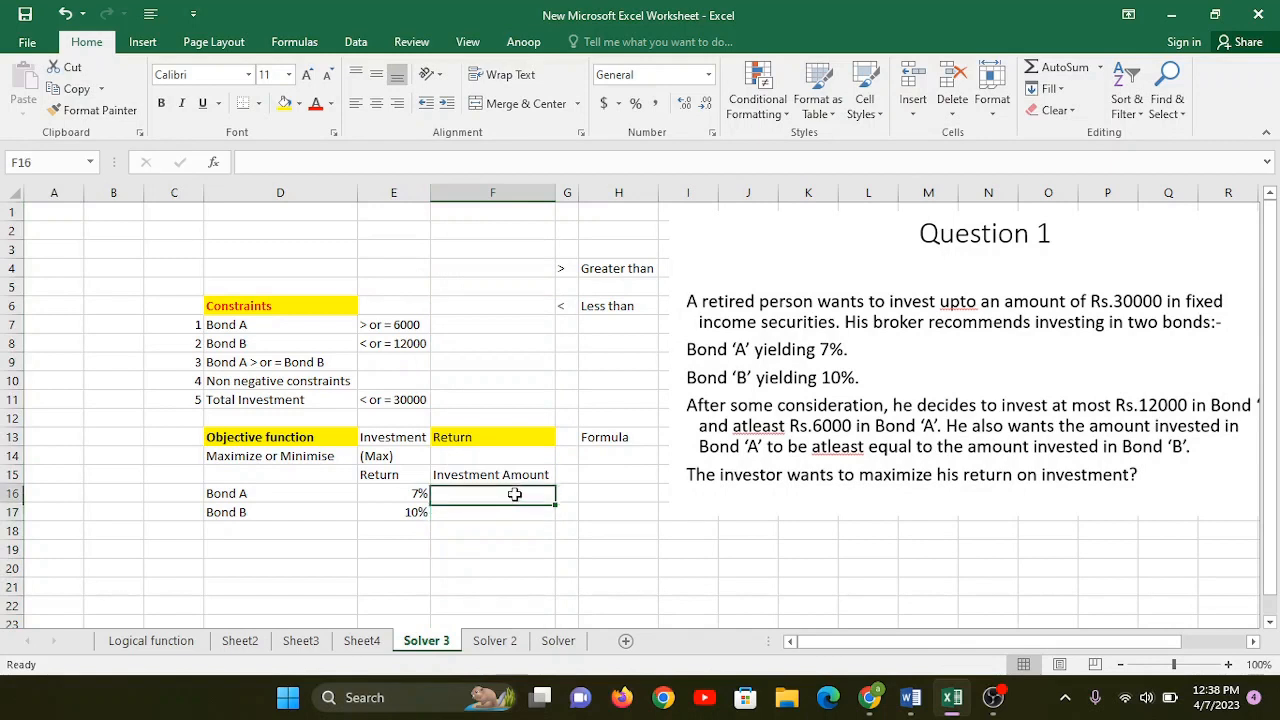
type("0")
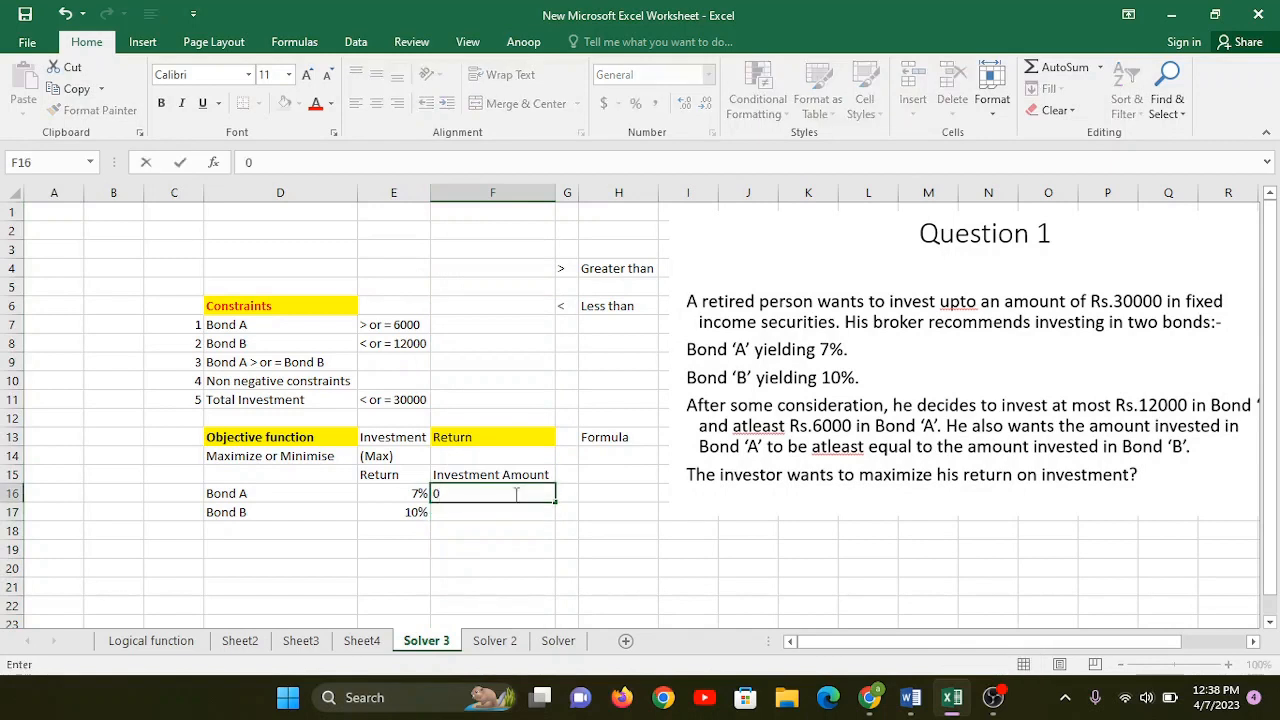
key("Return")
type("0")
key("Return")
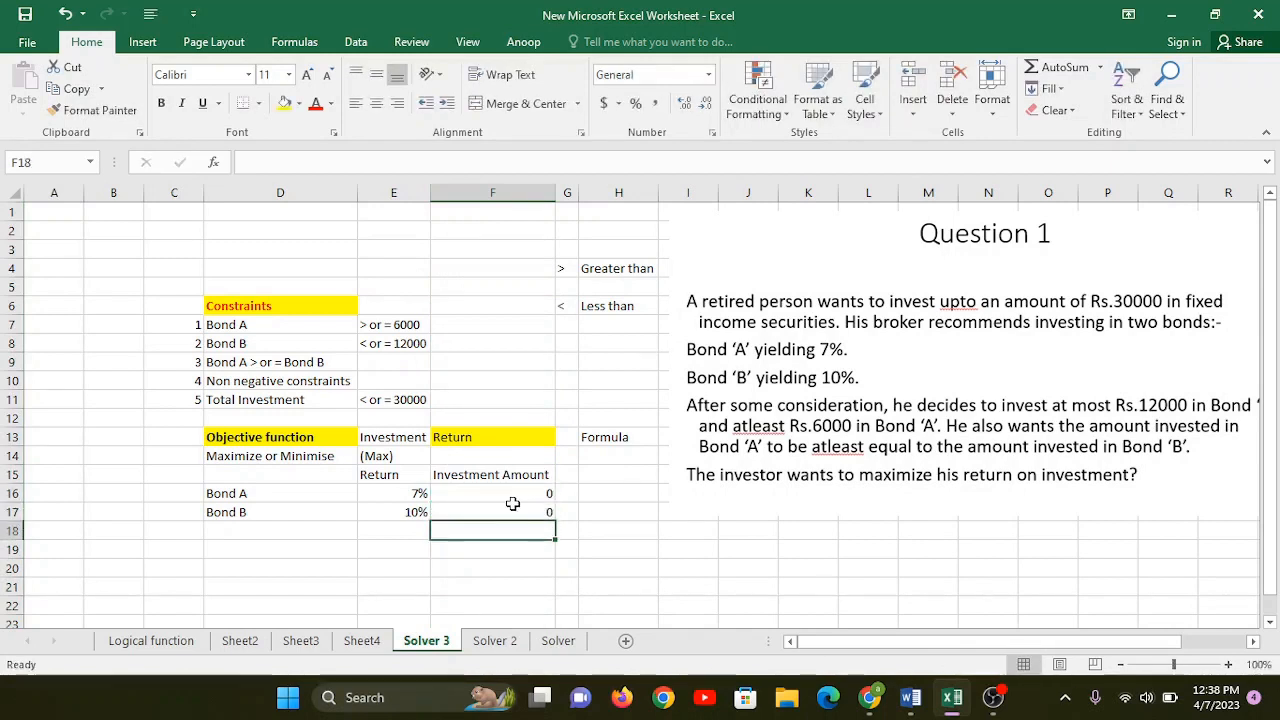
left_click(512, 499)
left_click(515, 511)
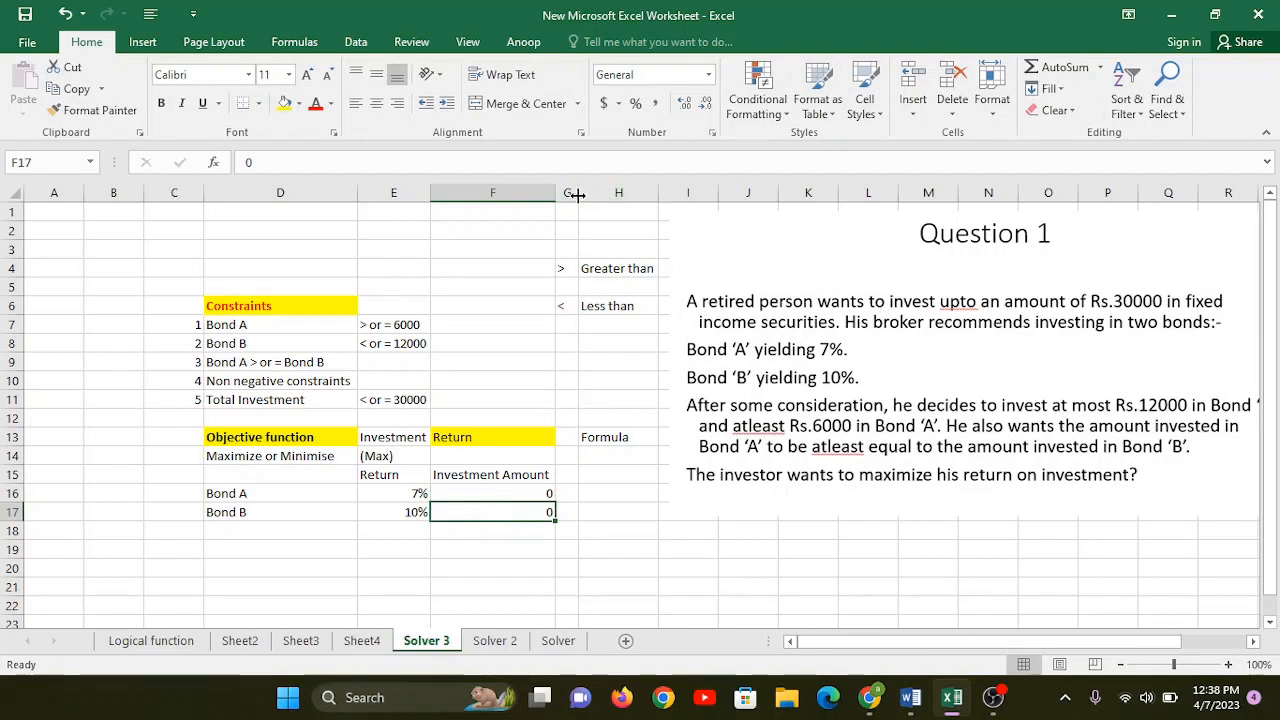
Widen column G and enter the heading Actual ret in cell G15.
left_click_drag(578, 194, 622, 200)
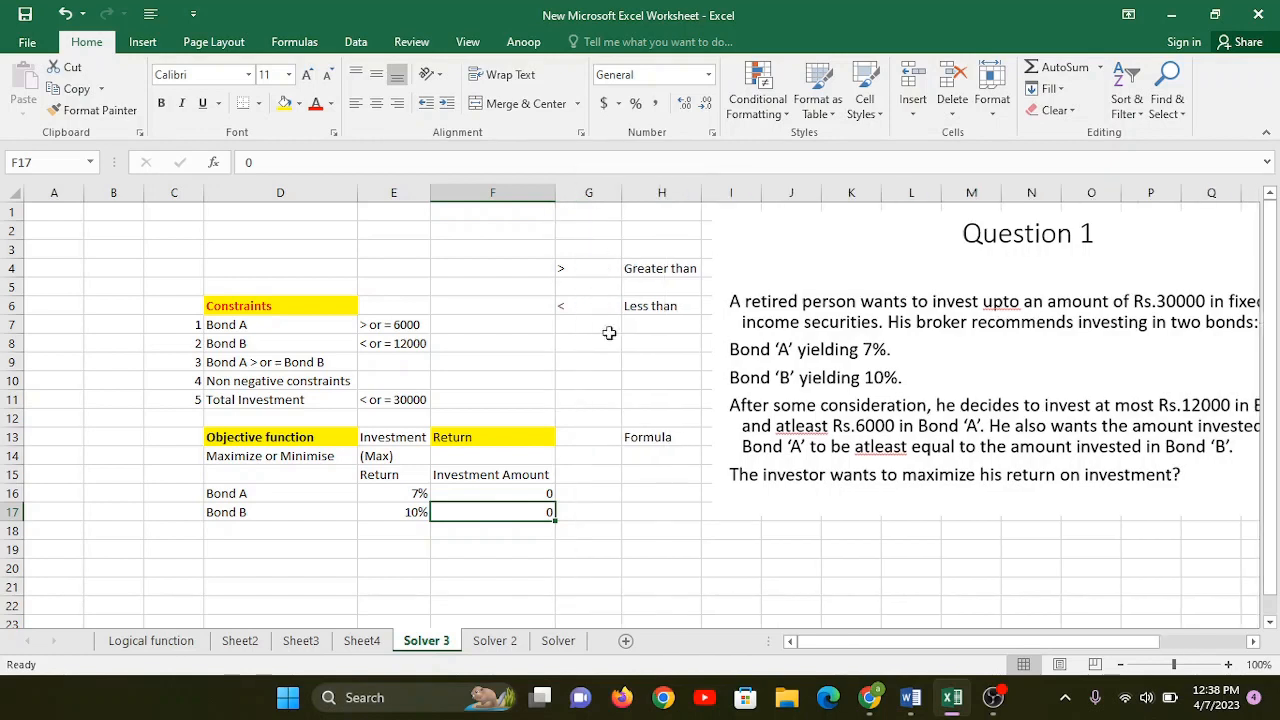
left_click(588, 474)
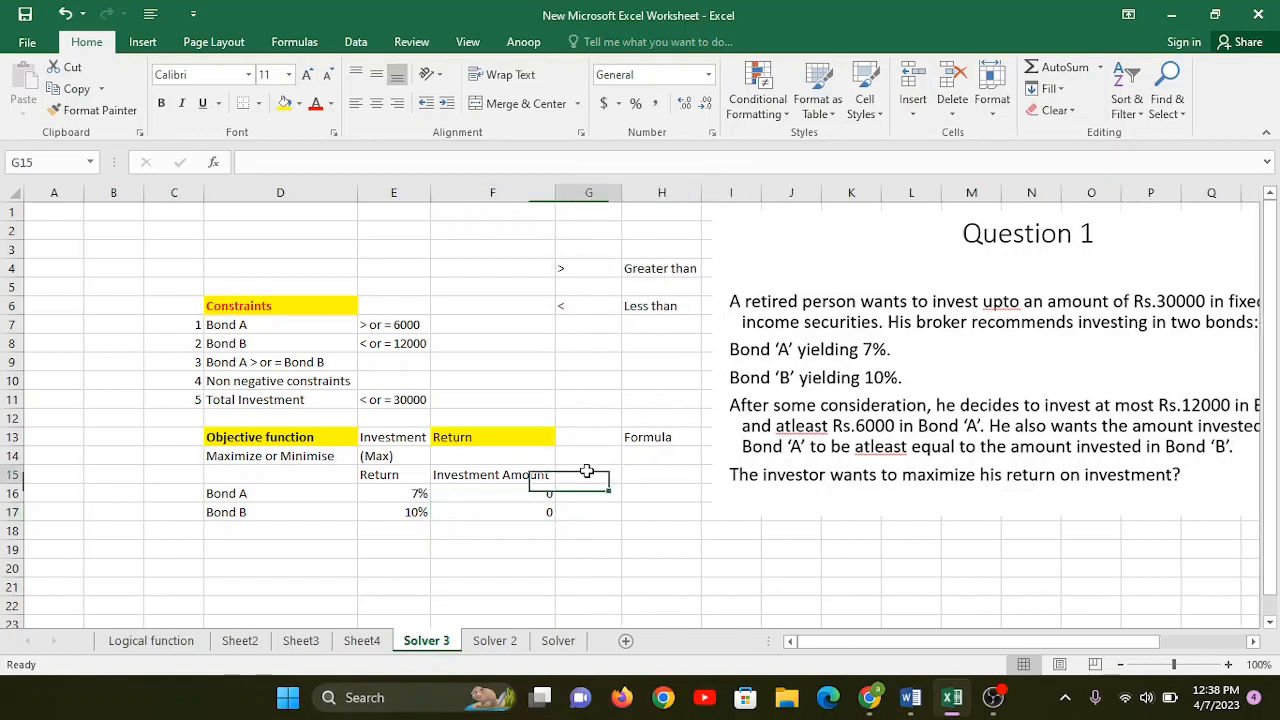
type("Actua")
key("BackSpace")
key("BackSpace")
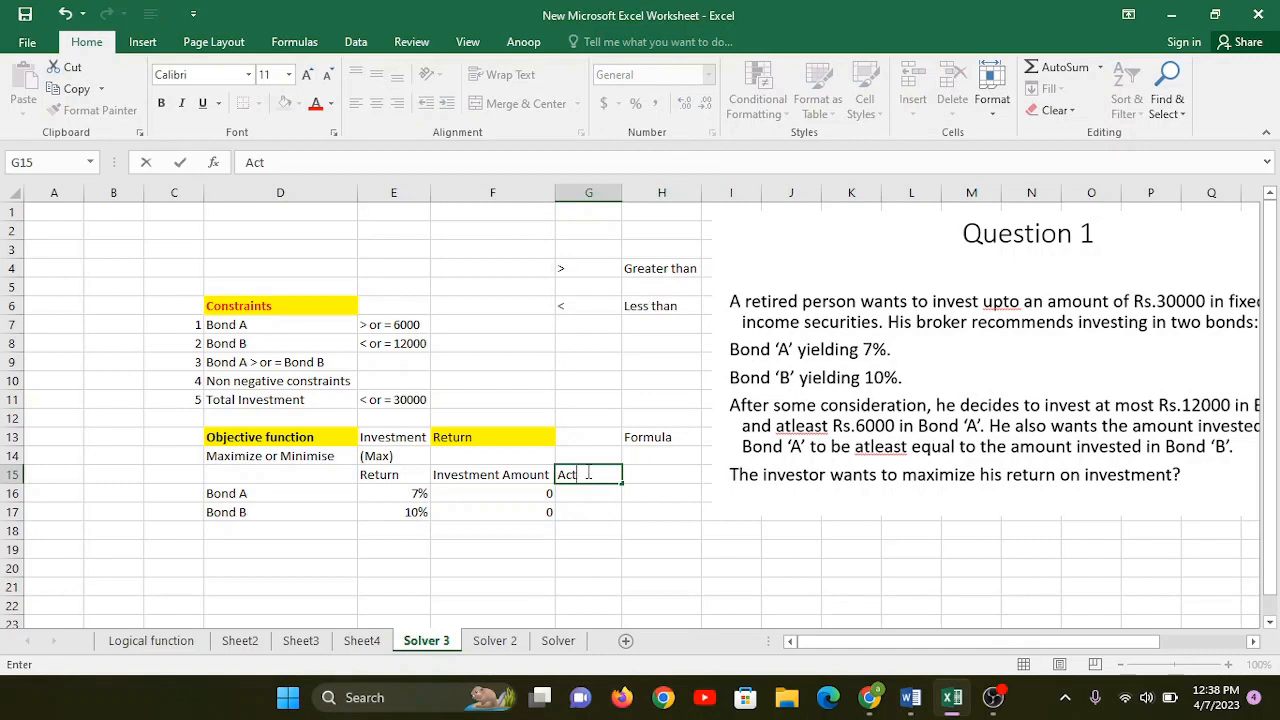
type("y")
key("BackSpace")
type("ual ret")
Enter the formula =E16*F16 in cell G16 to calculate Bond A's actual return.
left_click(584, 493)
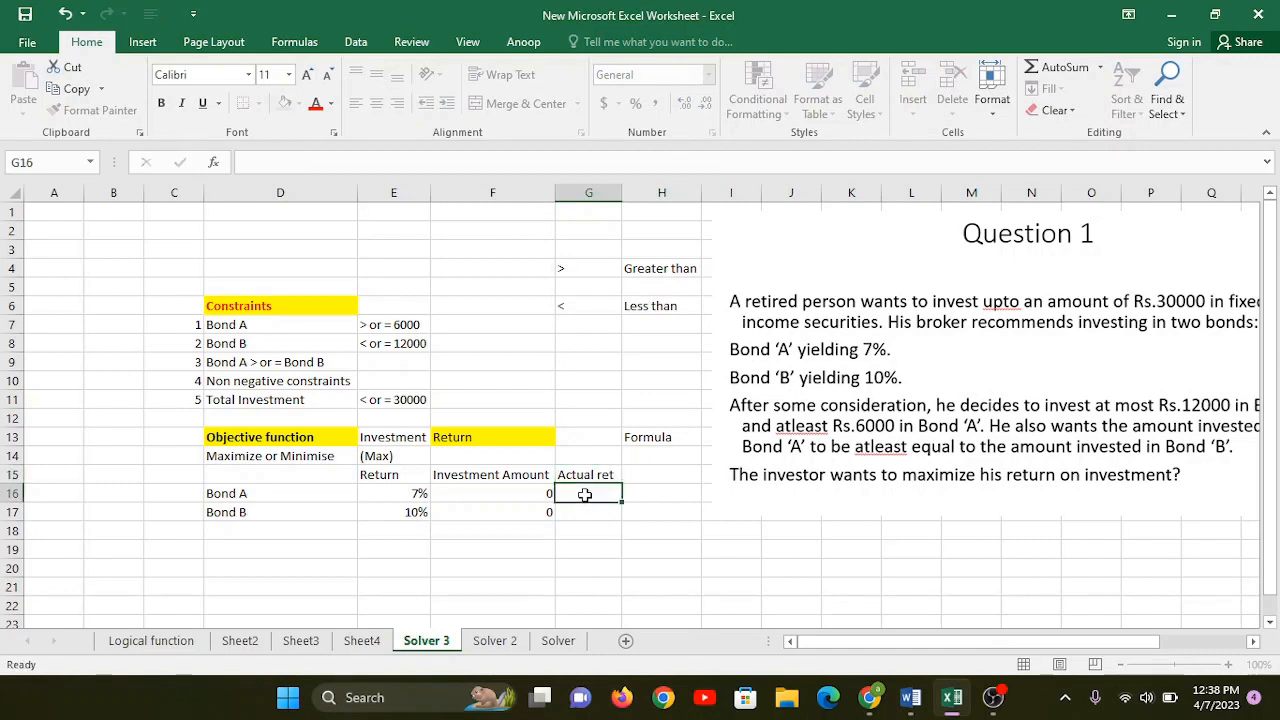
type("=")
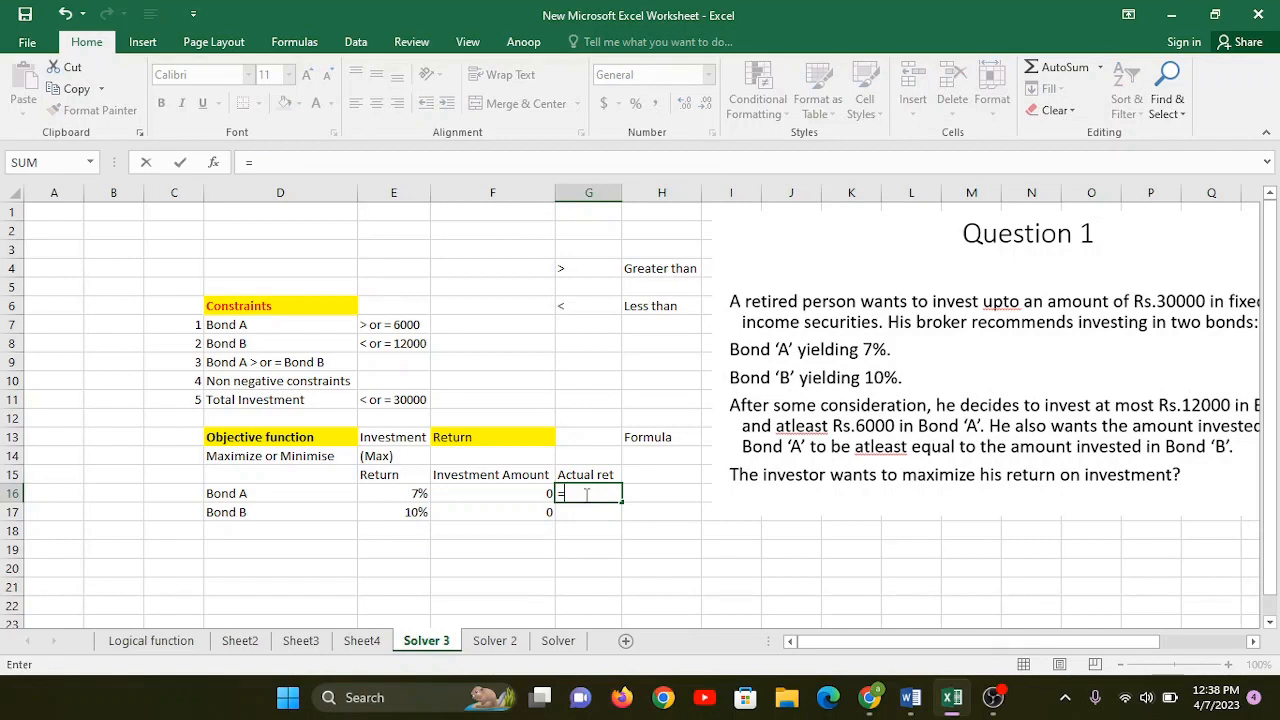
left_click(416, 494)
type("*")
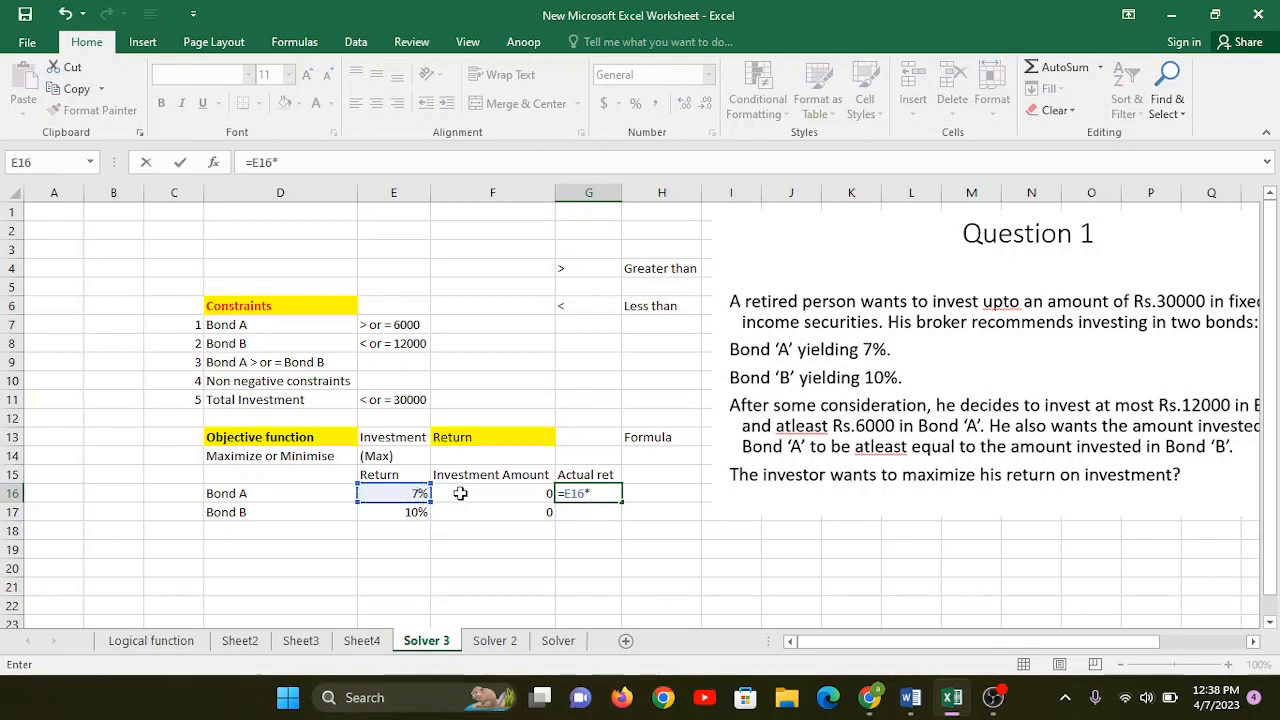
left_click(462, 493)
key("Return")
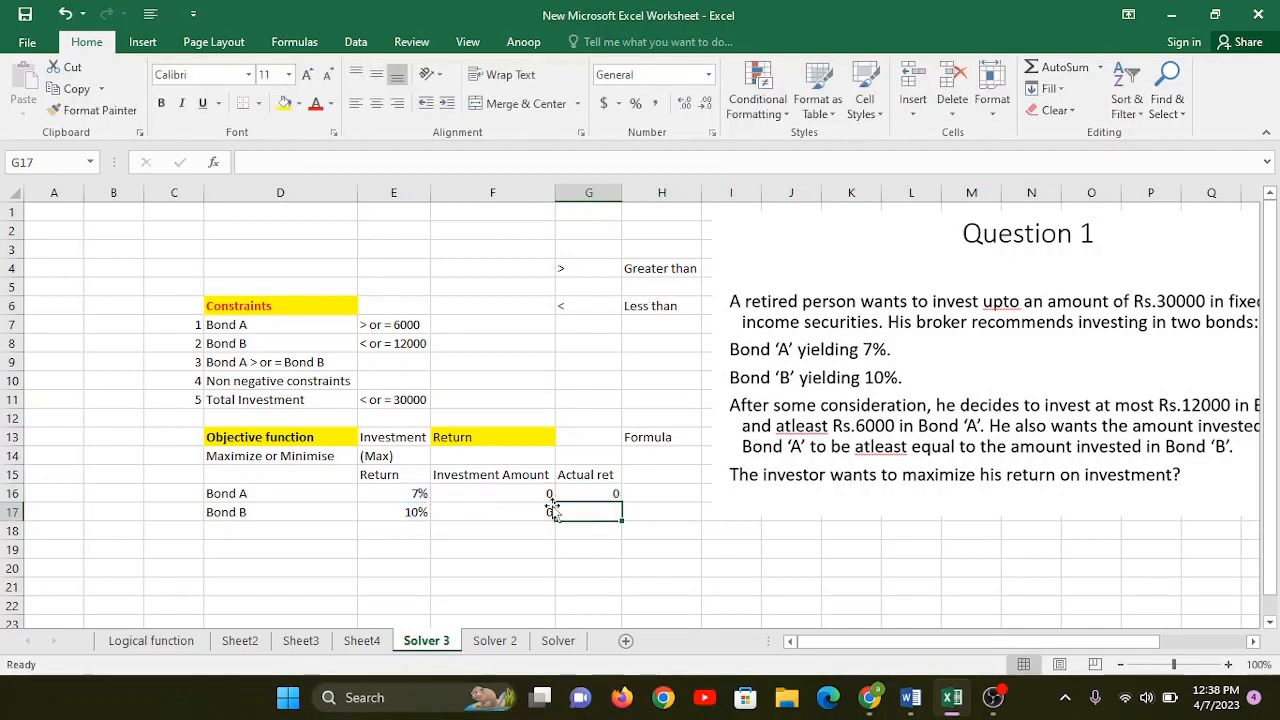
Copy Bond A's actual return formula into cell G17 for Bond B and check its cell references.
left_click(600, 493)
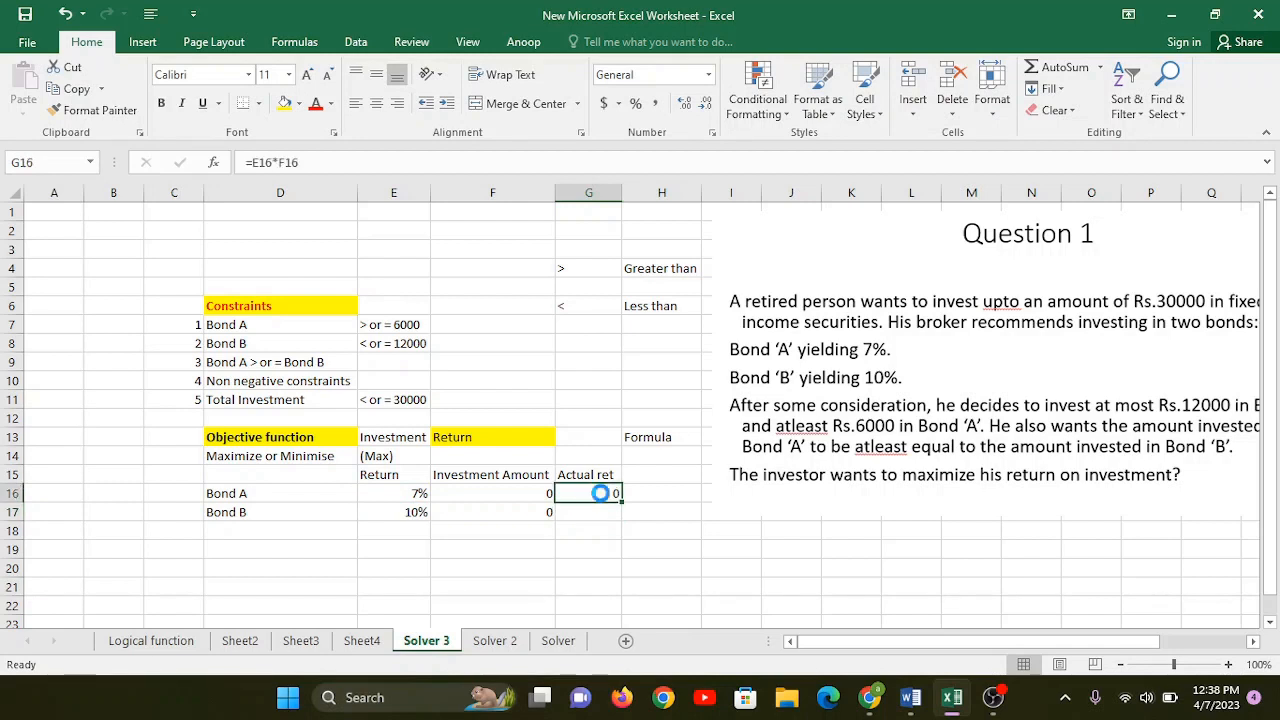
key("ctrl+c")
left_click(589, 511)
key("ctrl+v")
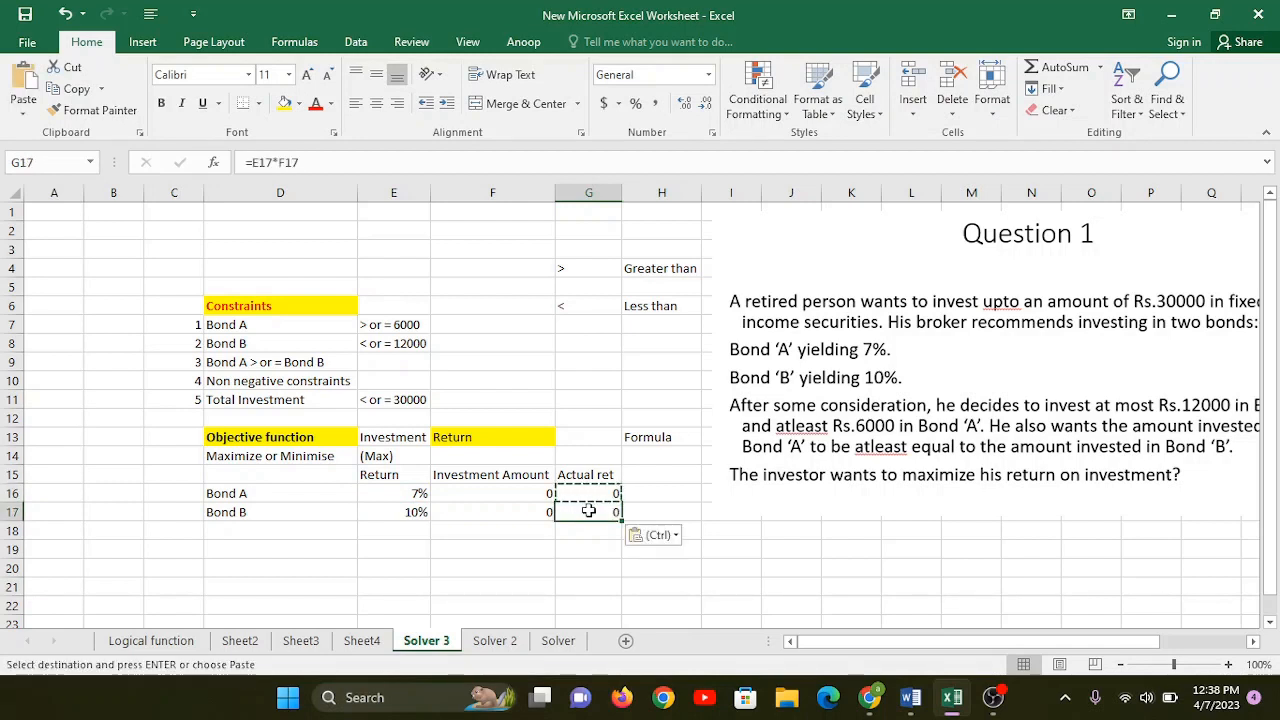
double_click(589, 511)
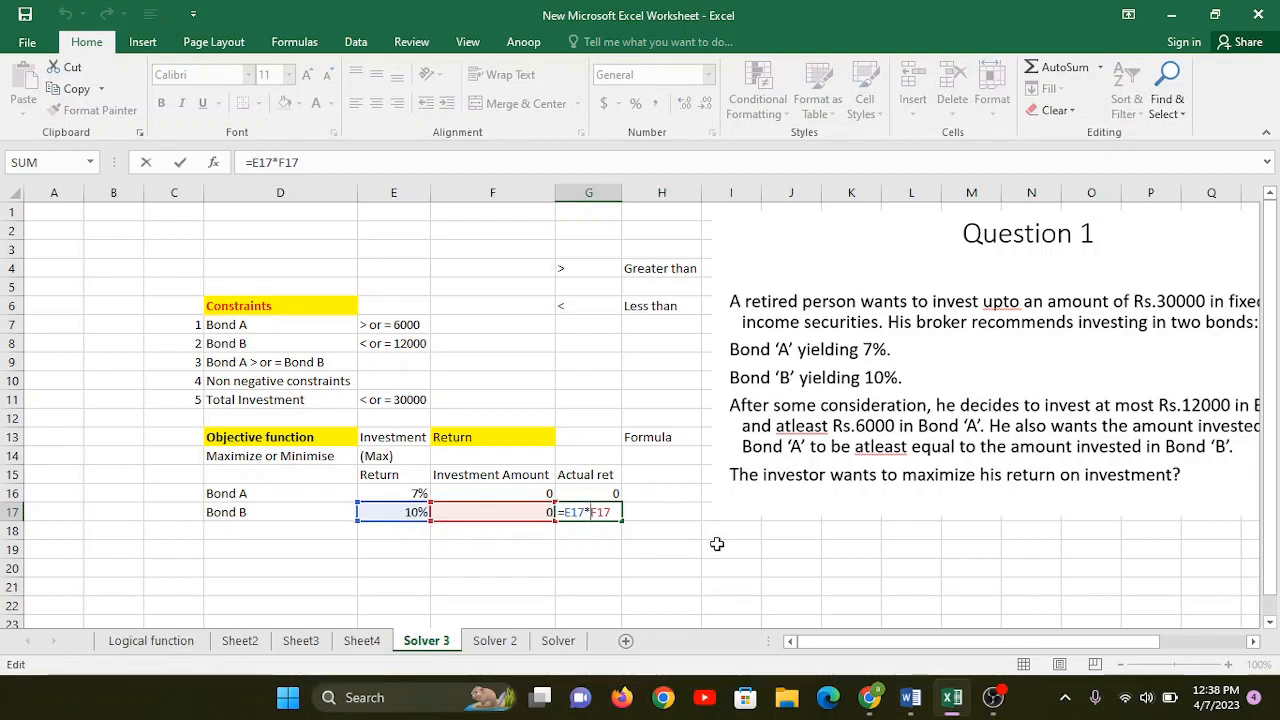
key("Return")
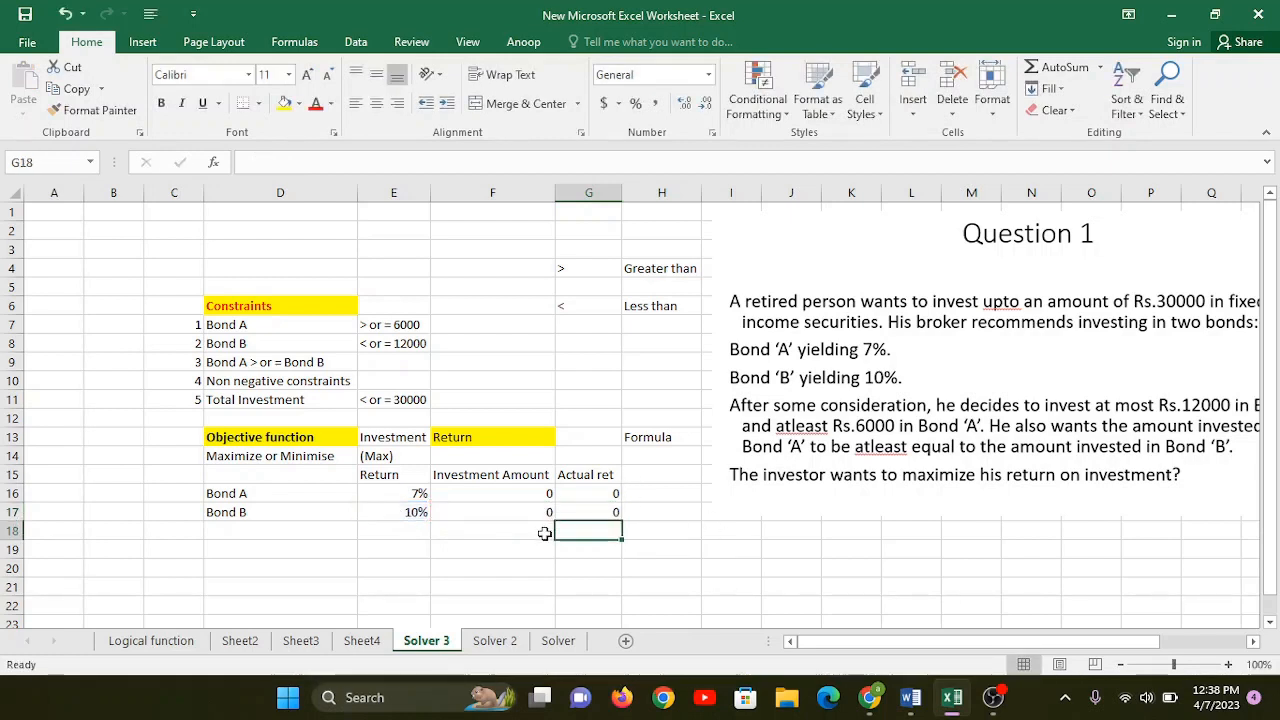
Enter the label Total Return from Portfolio in cell F18.
left_click(512, 531)
type("Tota")
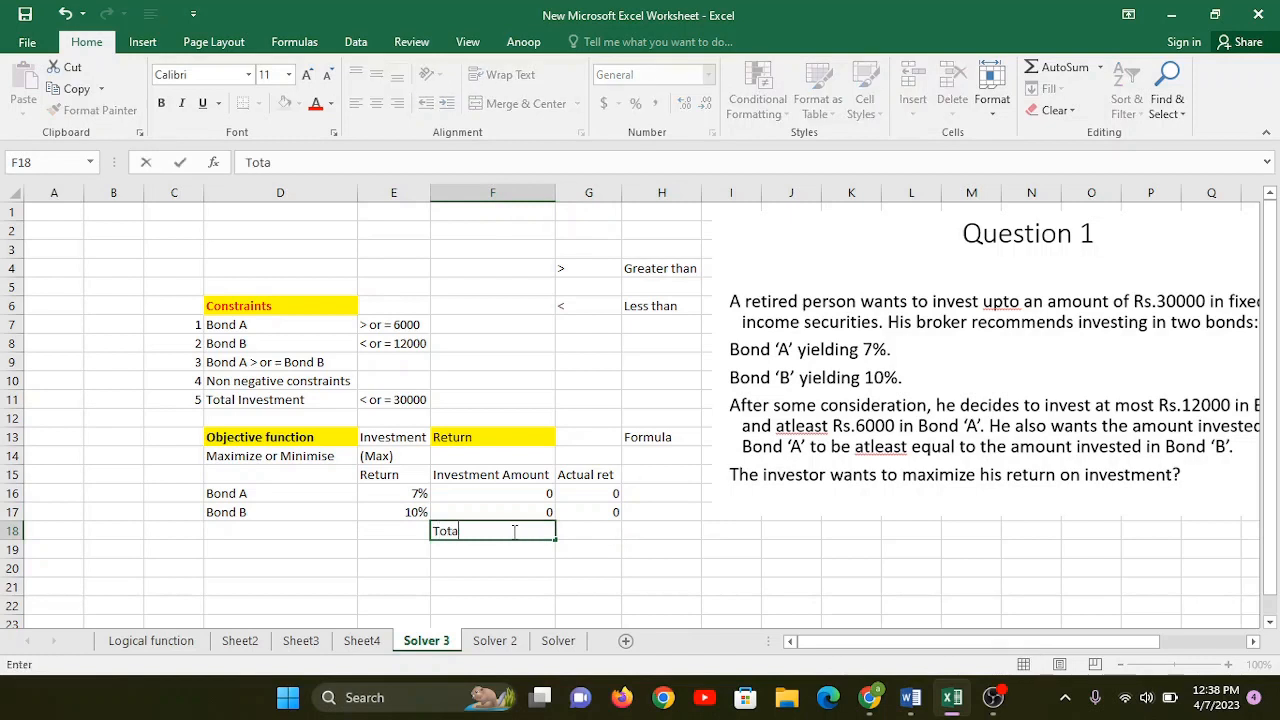
type("l Retunr")
key("BackSpace")
key("BackSpace")
type("r")
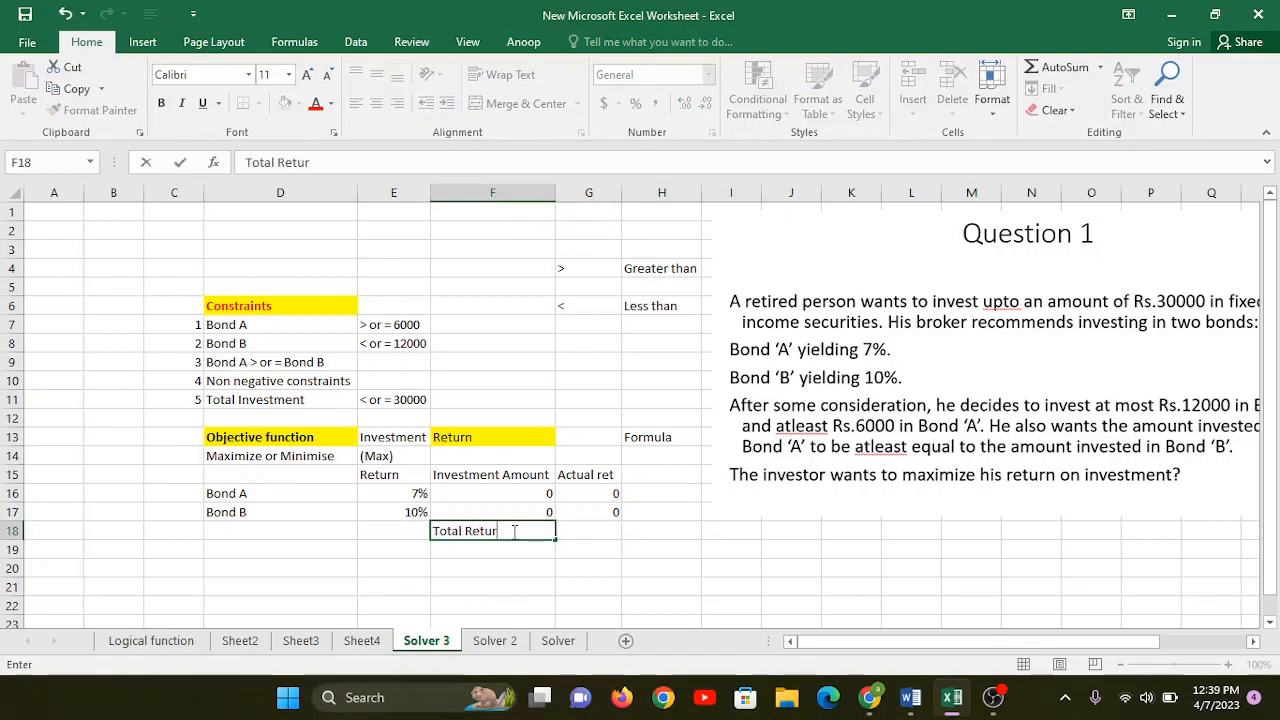
type("n from Po")
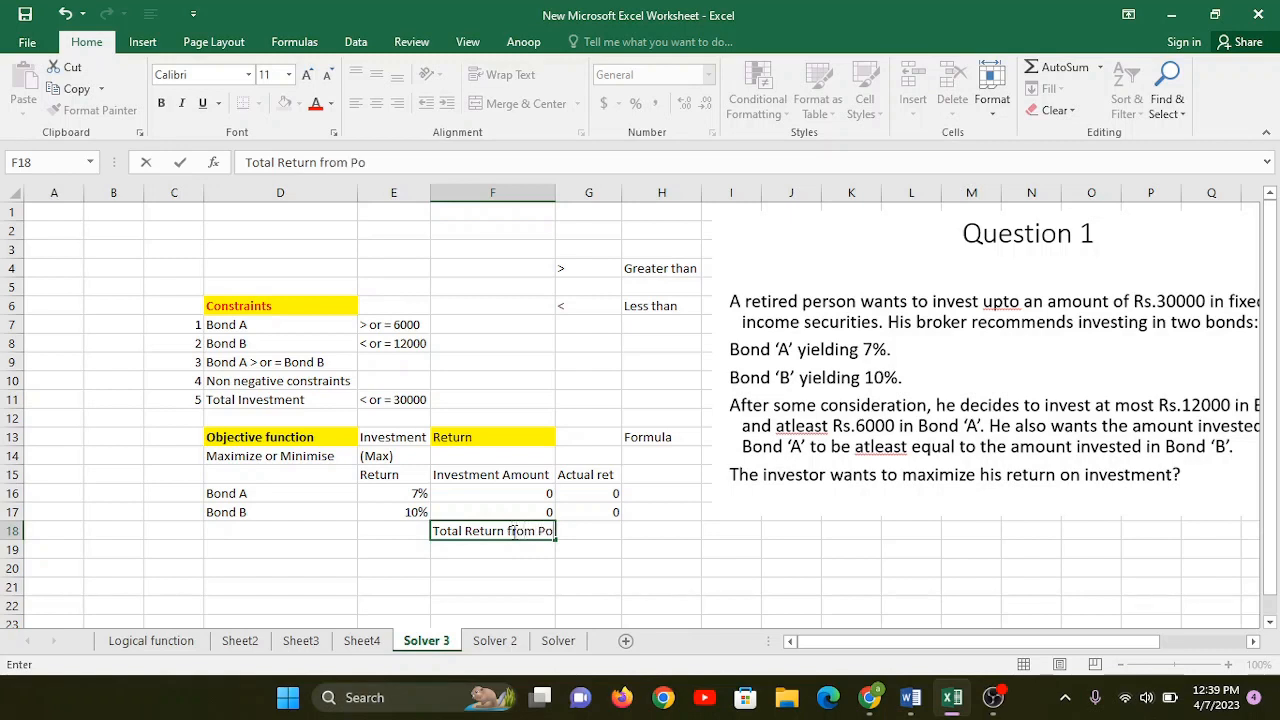
type("rtfolio")
left_click(545, 604)
Enter the formula =G16+G17 in cell G18 to total the two bonds' actual returns.
left_click(608, 530)
type("=")
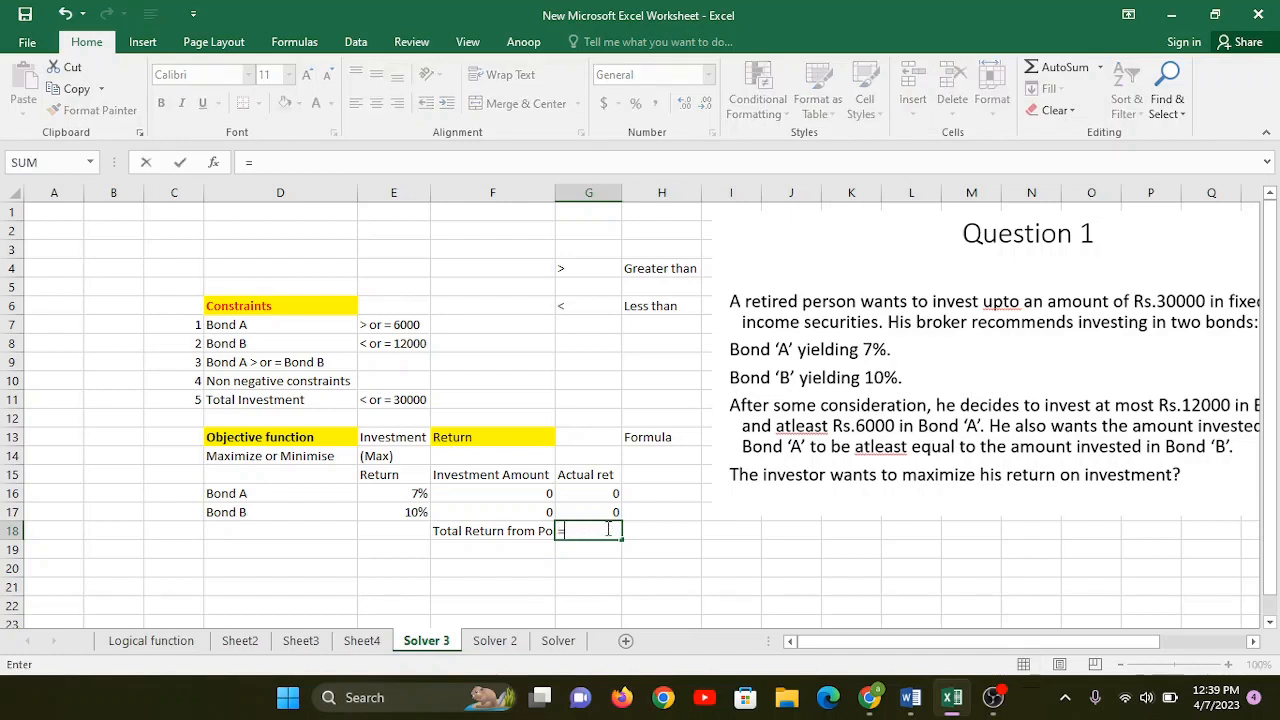
left_click(604, 493)
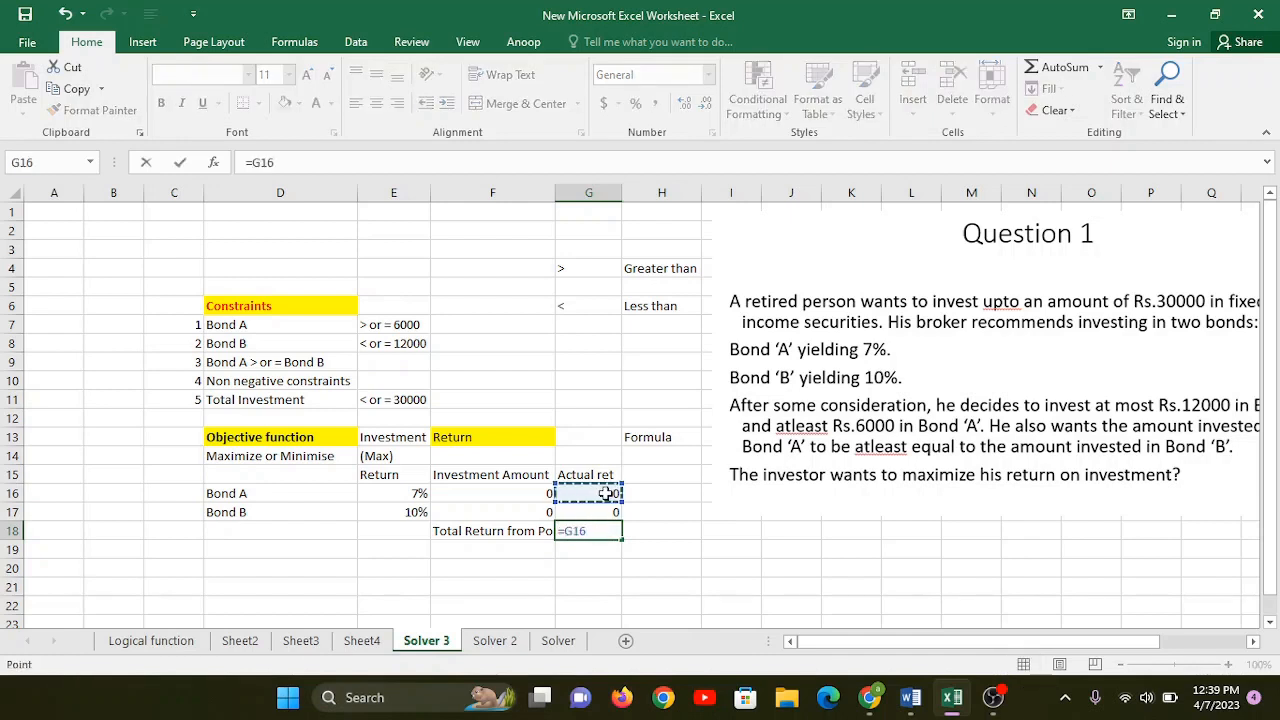
type("+")
left_click(603, 512)
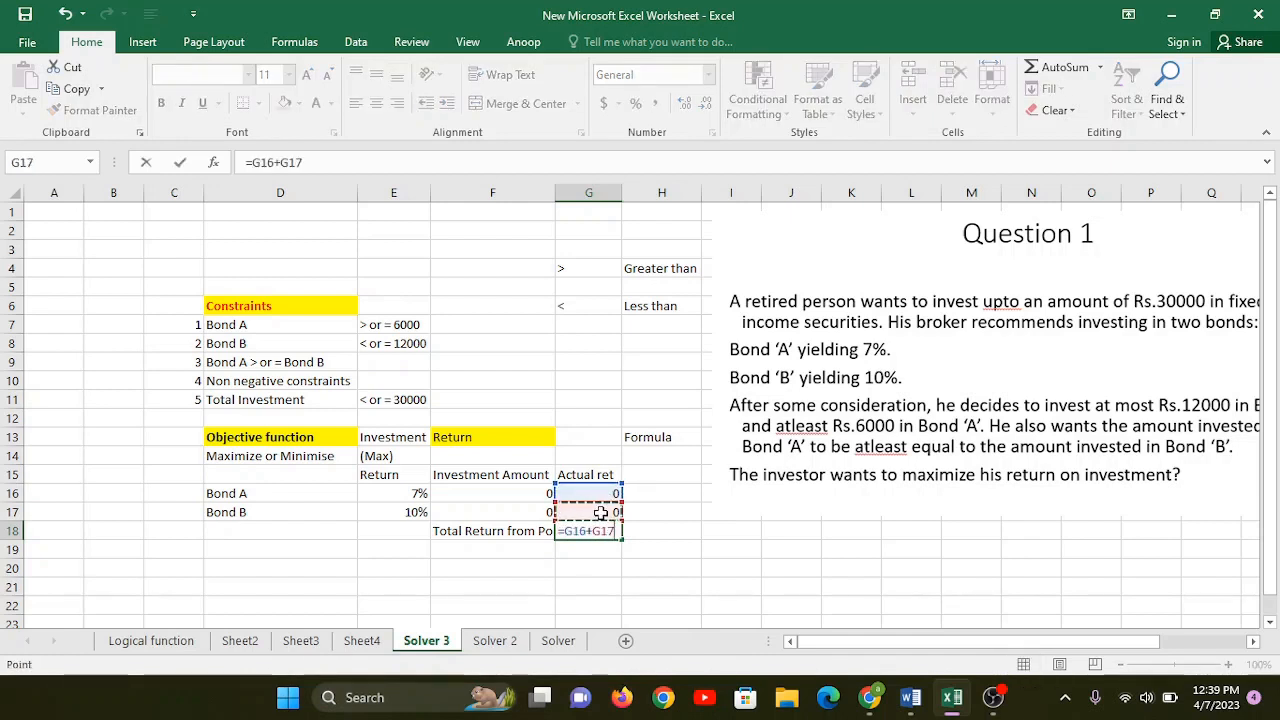
key("Return")
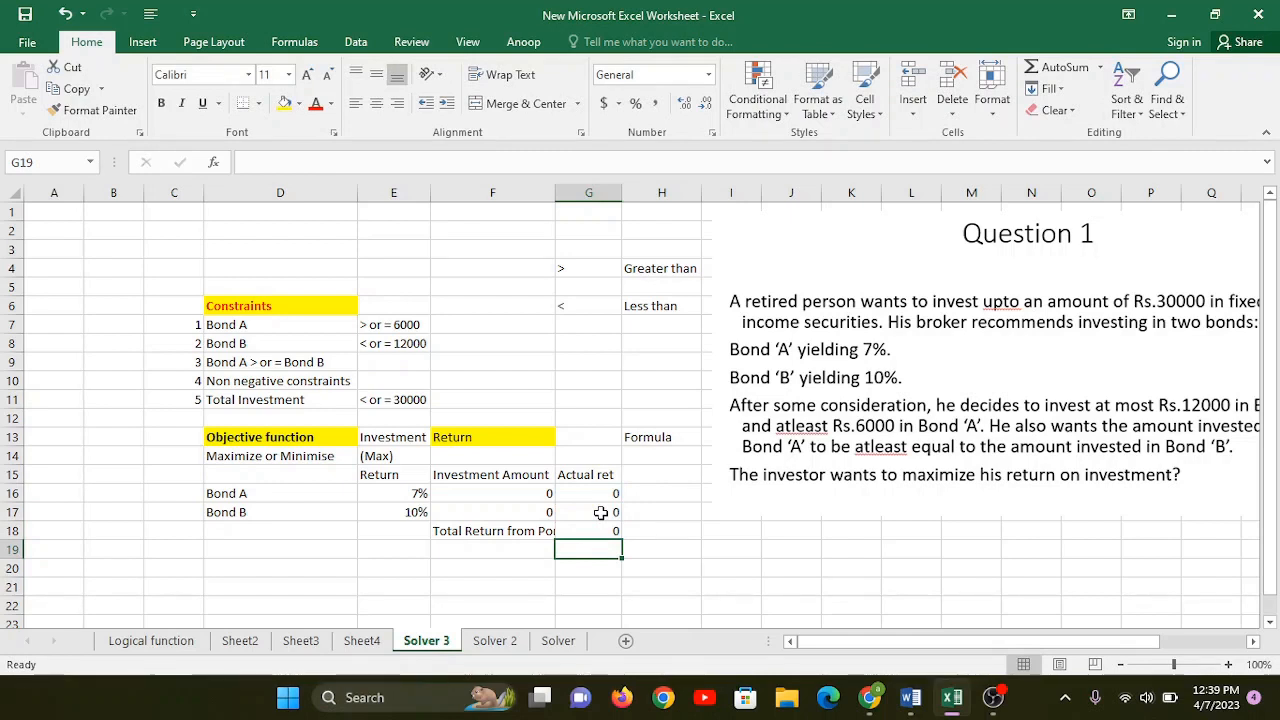
Fill the total return cell G18 with orange from the theme colors.
left_click(601, 512)
left_click(600, 493)
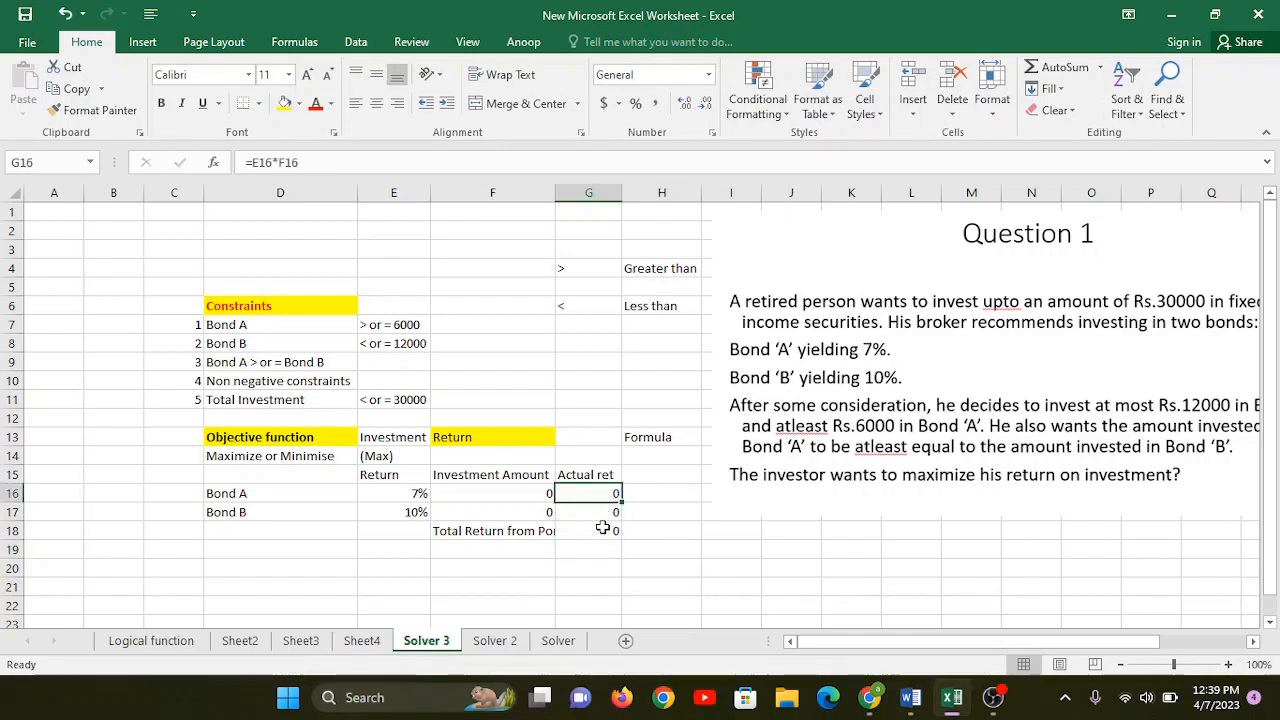
left_click(601, 533)
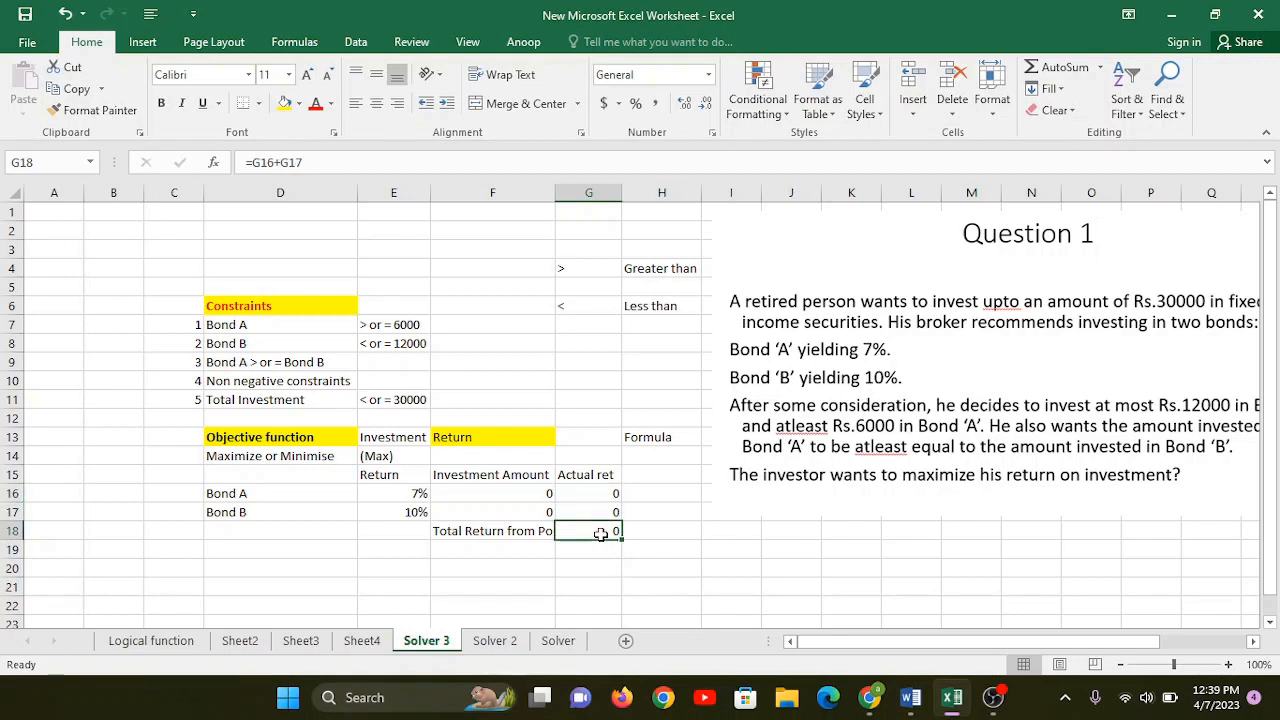
left_click(298, 103)
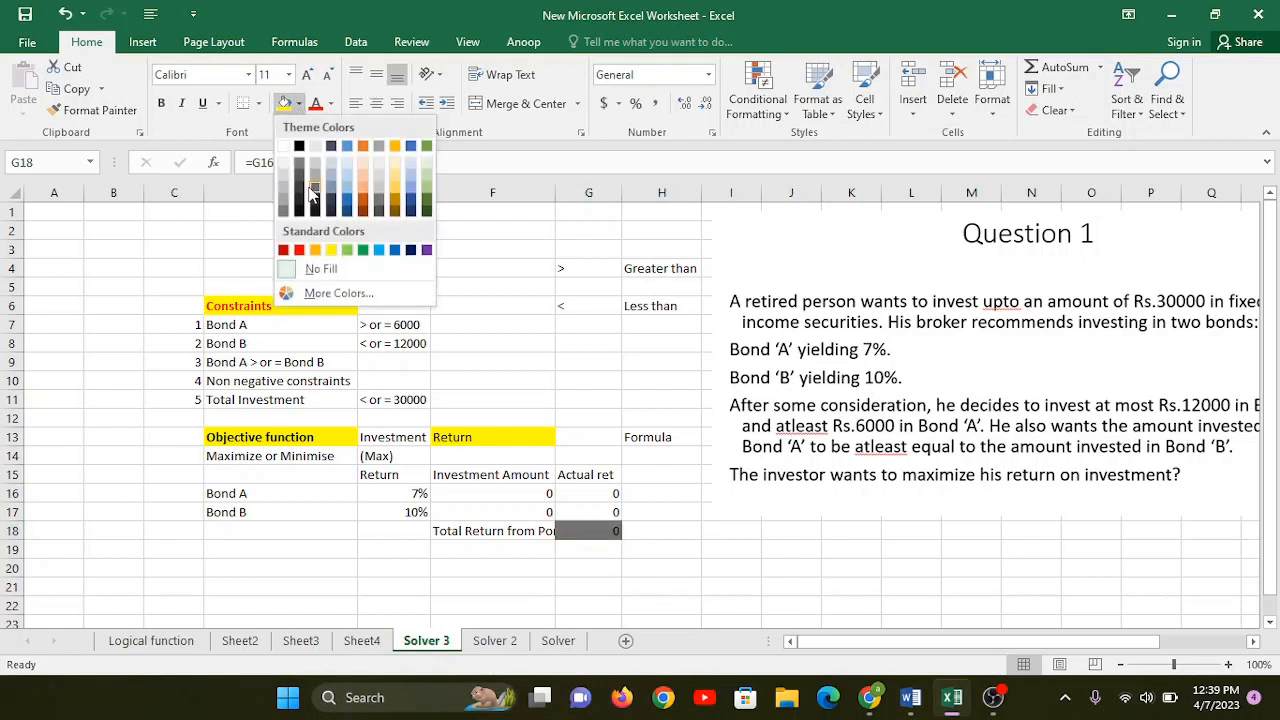
left_click(364, 148)
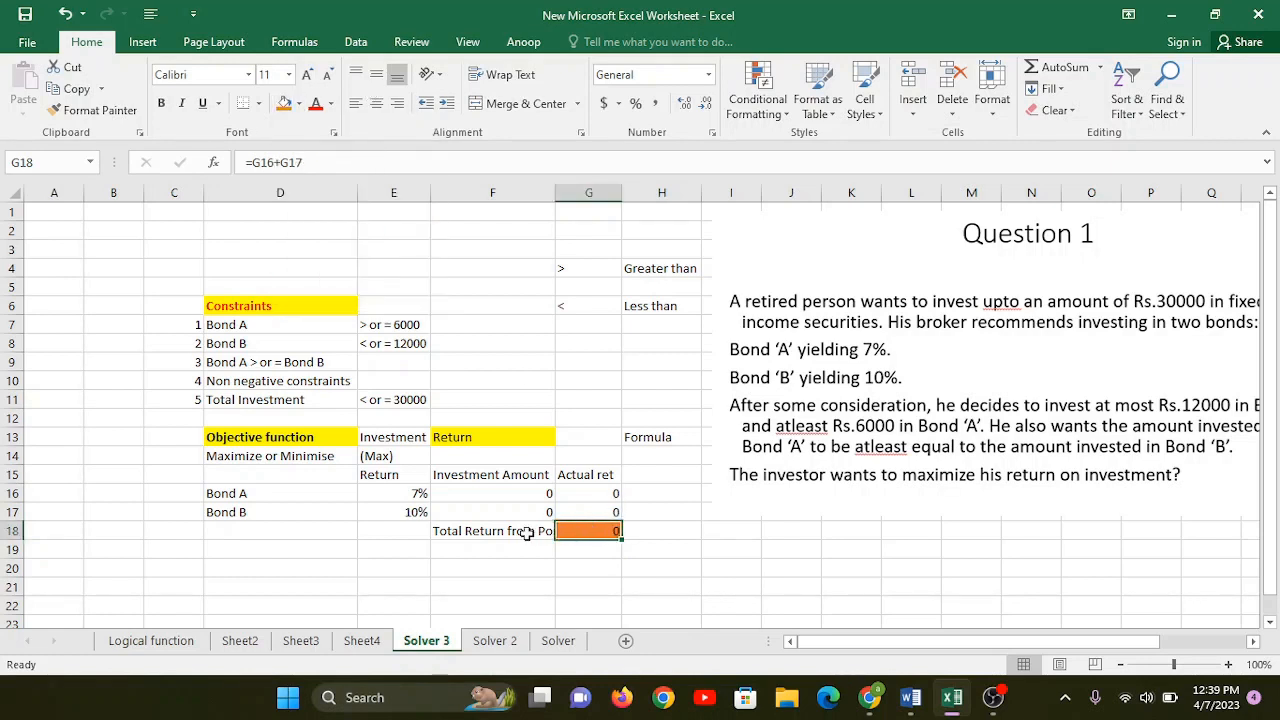
Enter the label Objective in cell H18, make the total return in G18 bold and check its formula.
left_click(641, 533)
type("Objective")
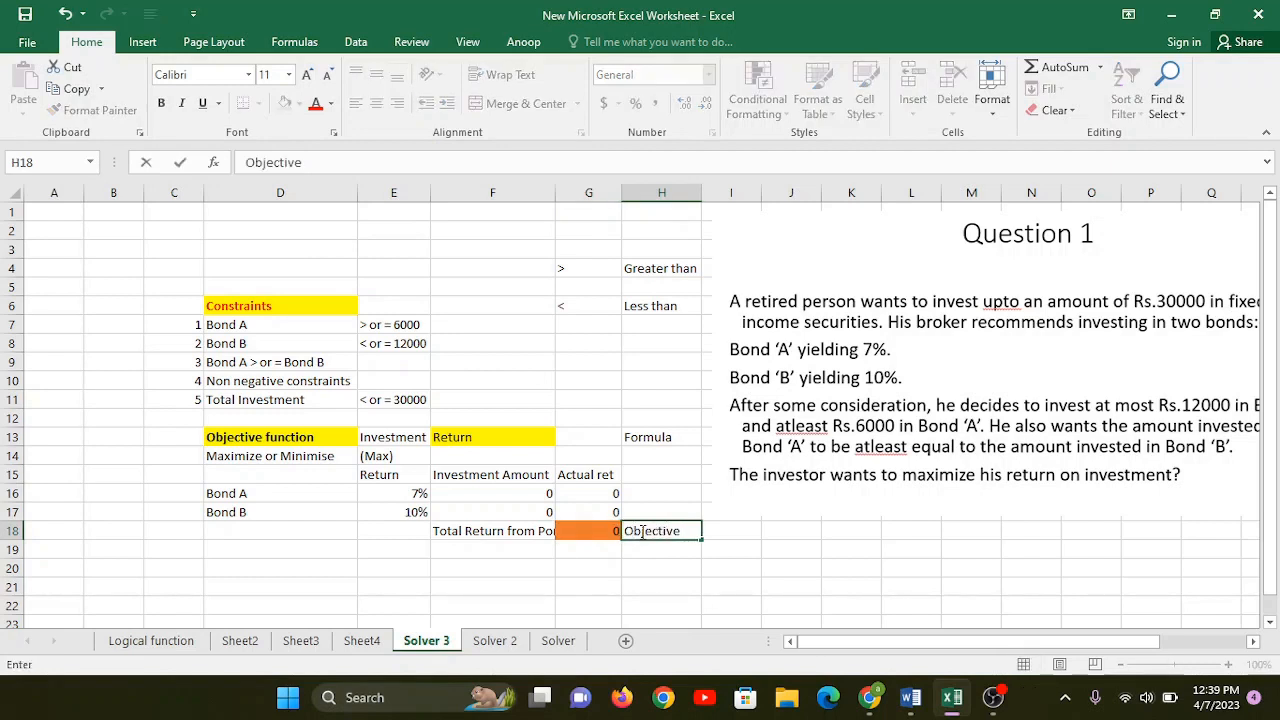
key("Return")
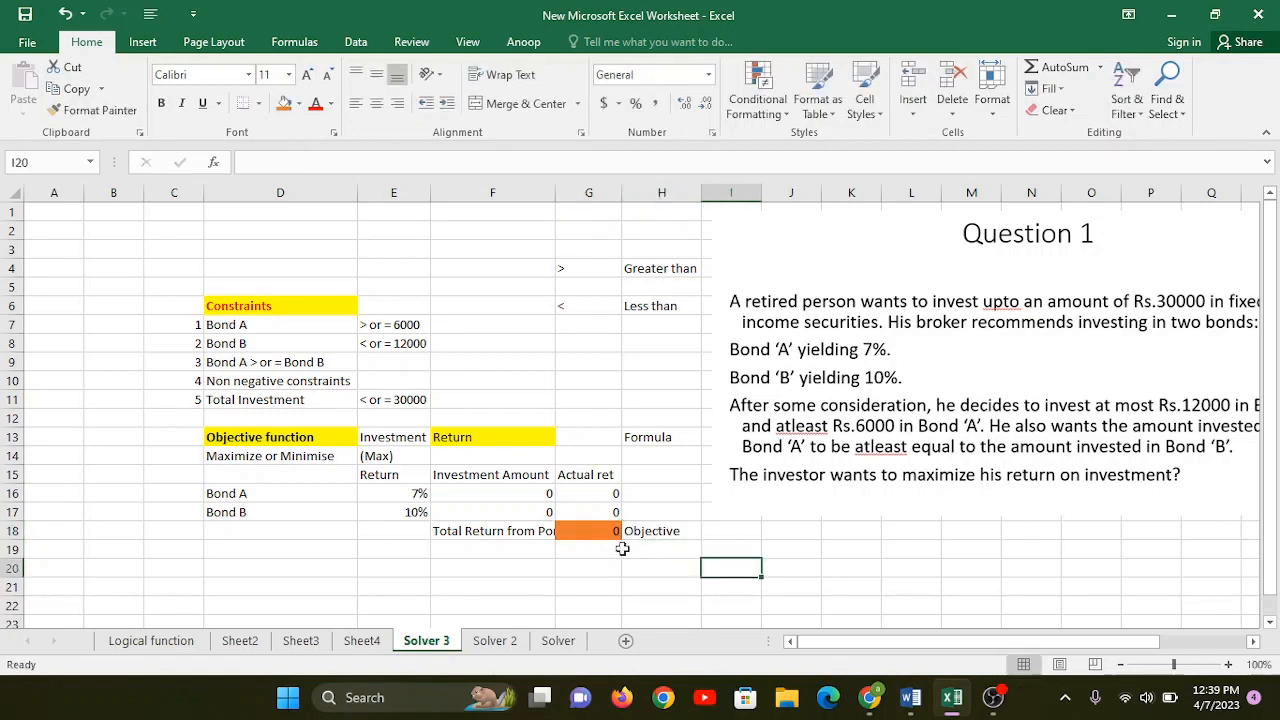
left_click(572, 533)
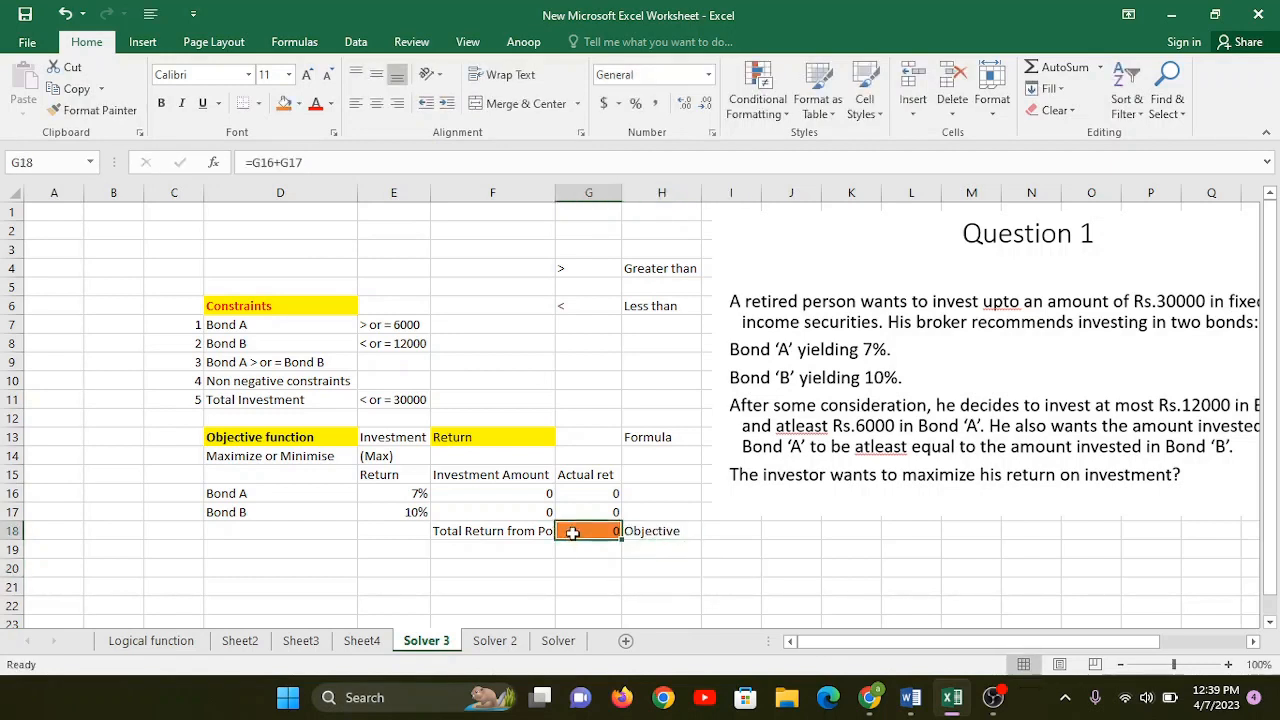
key("ctrl+b")
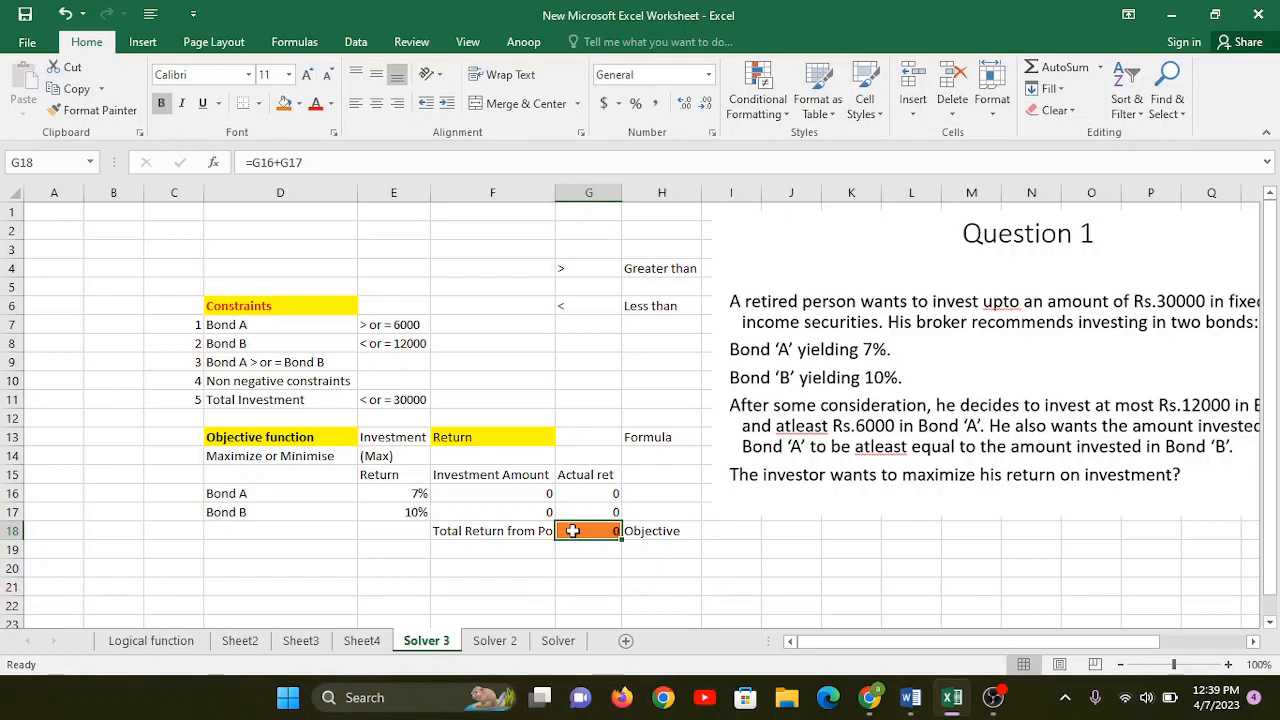
double_click(608, 531)
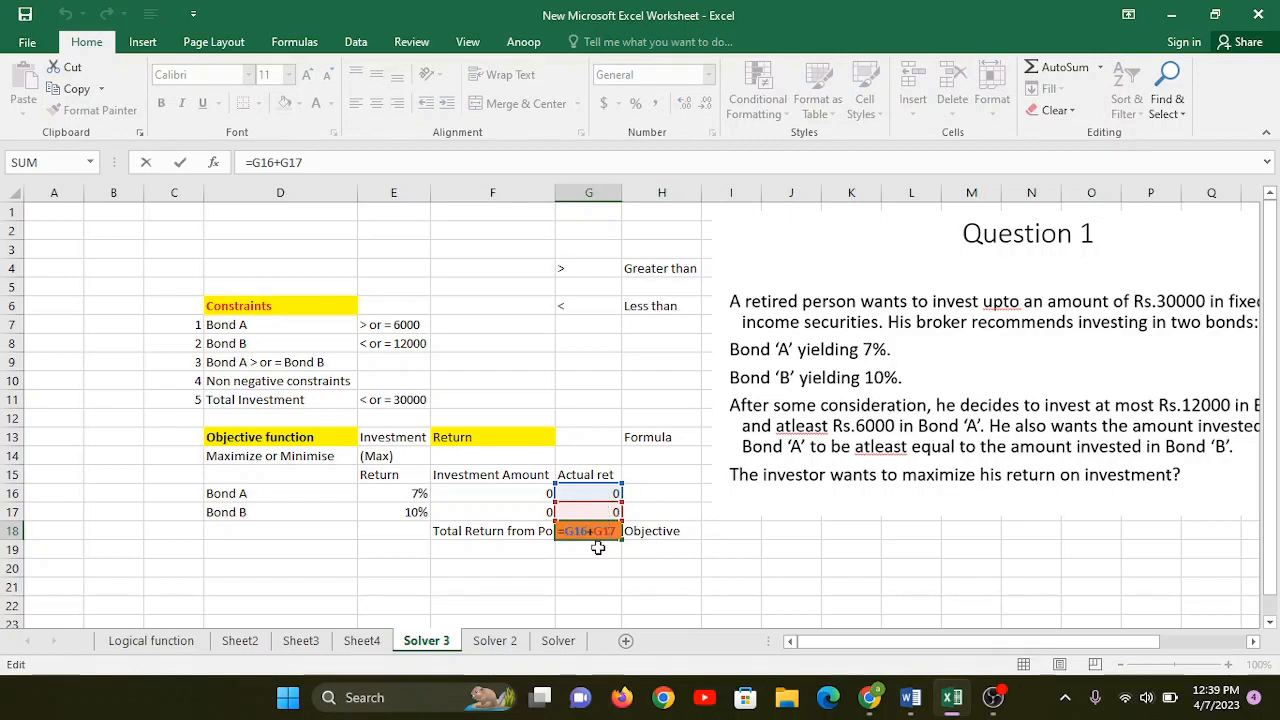
key("Escape")
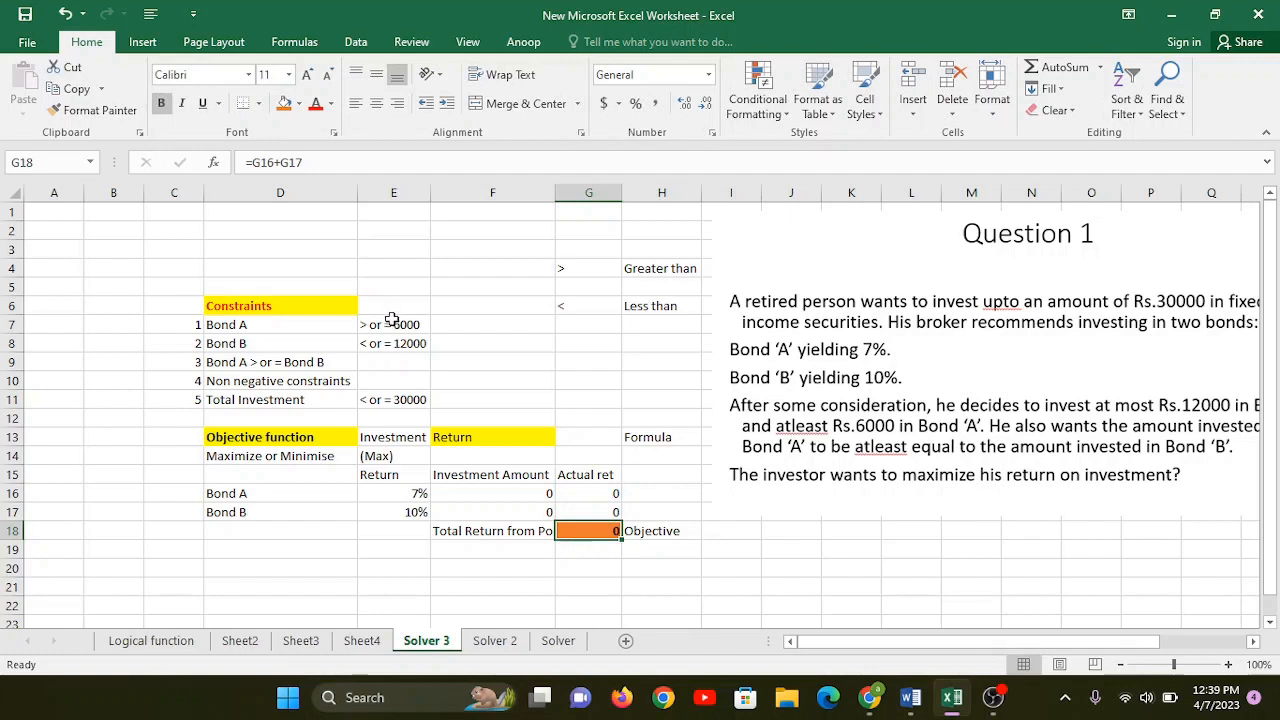
Dismiss the browser notification and open the Solver parameters.
left_click_drag(392, 324, 393, 402)
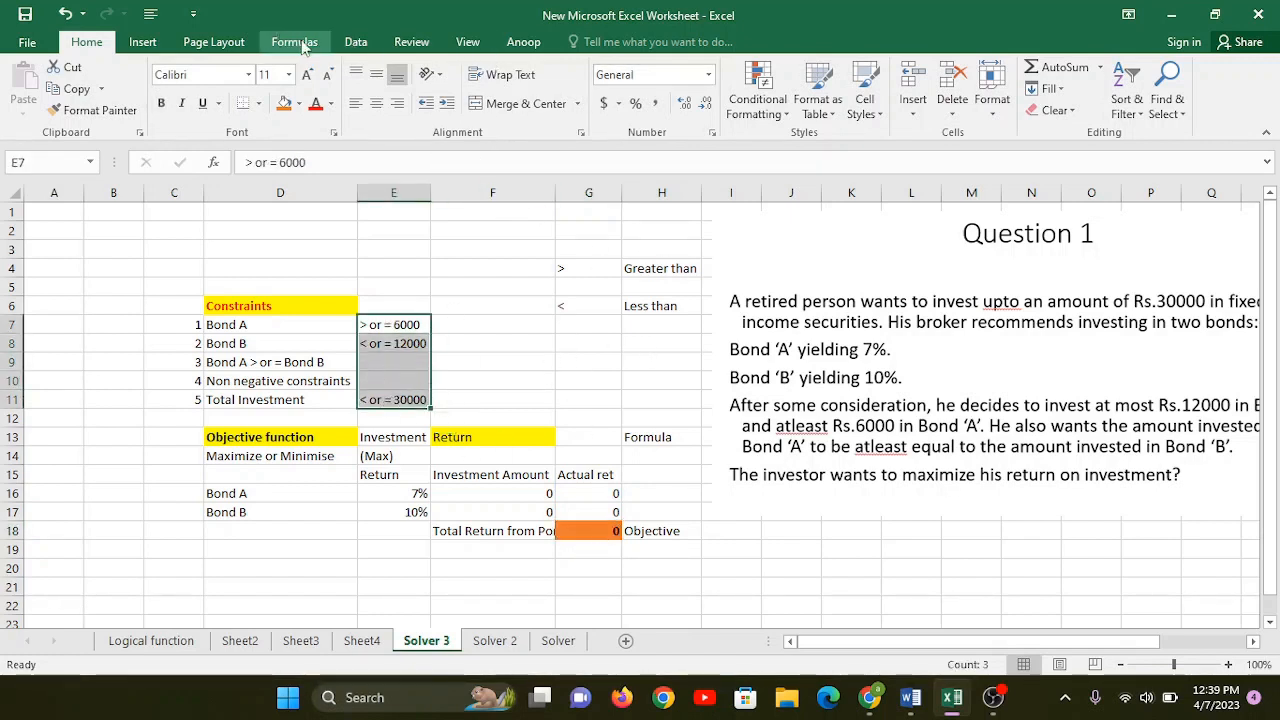
left_click(355, 41)
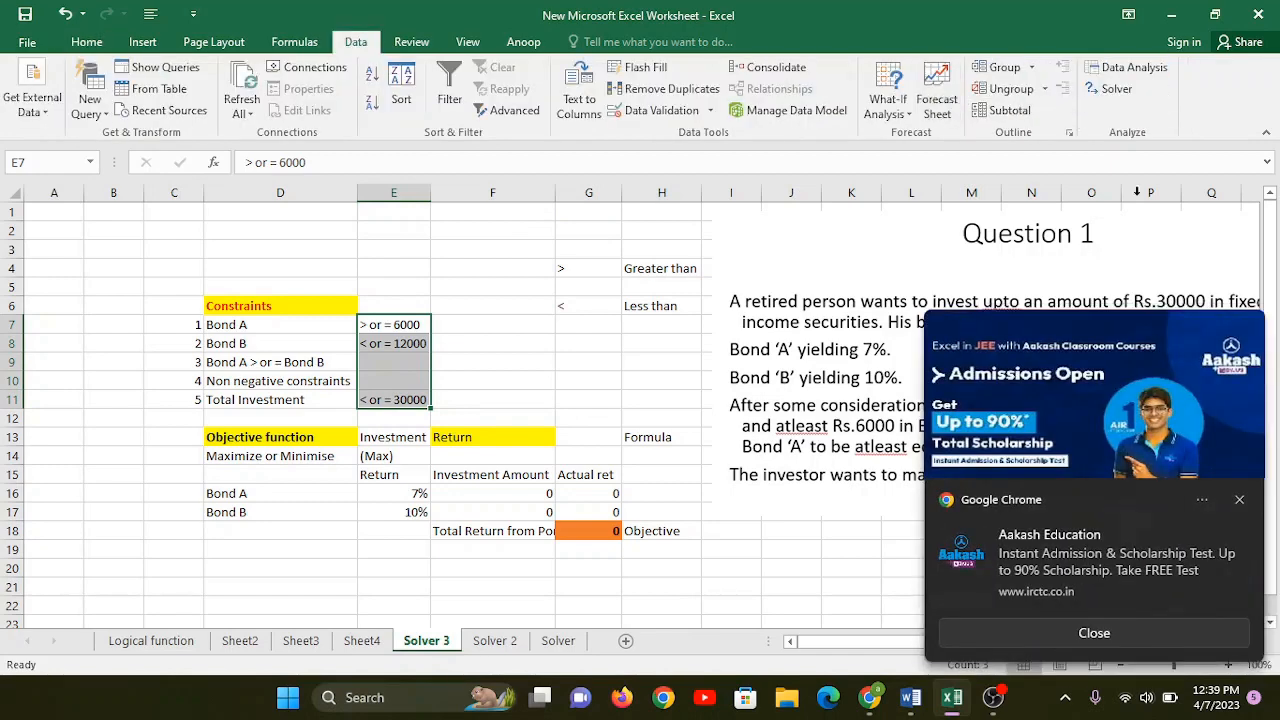
left_click(1249, 500)
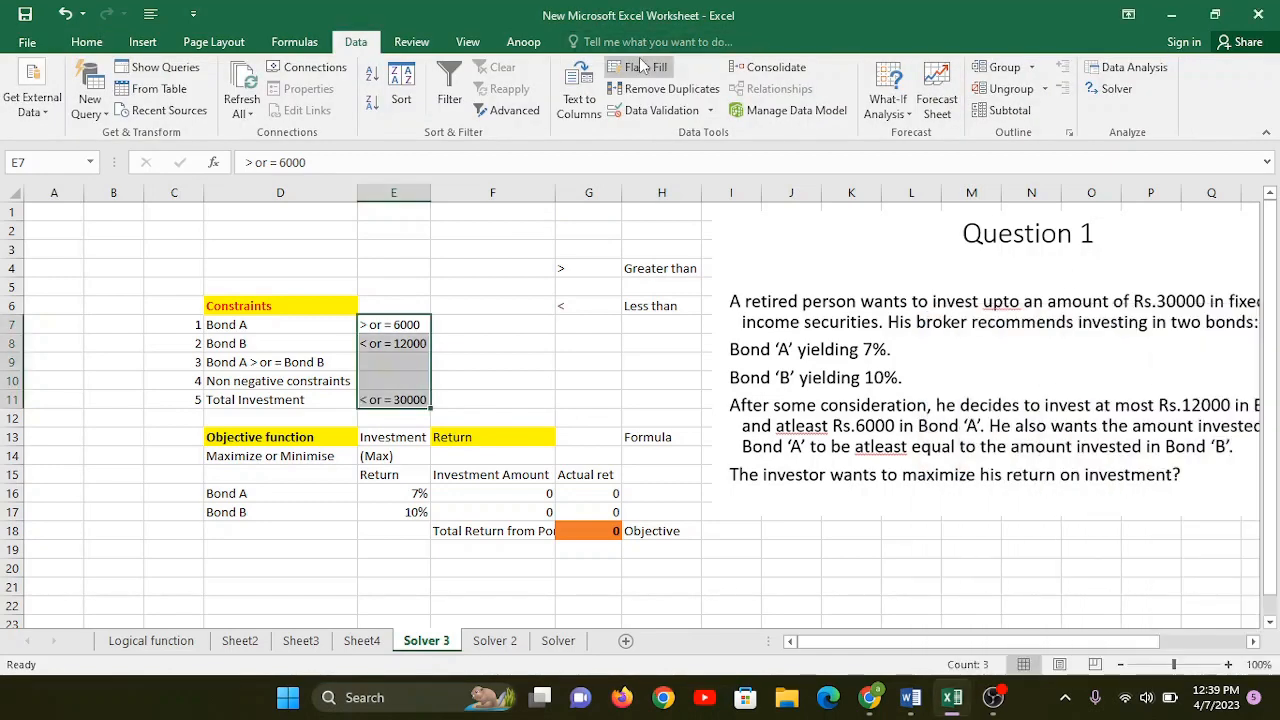
left_click(1117, 89)
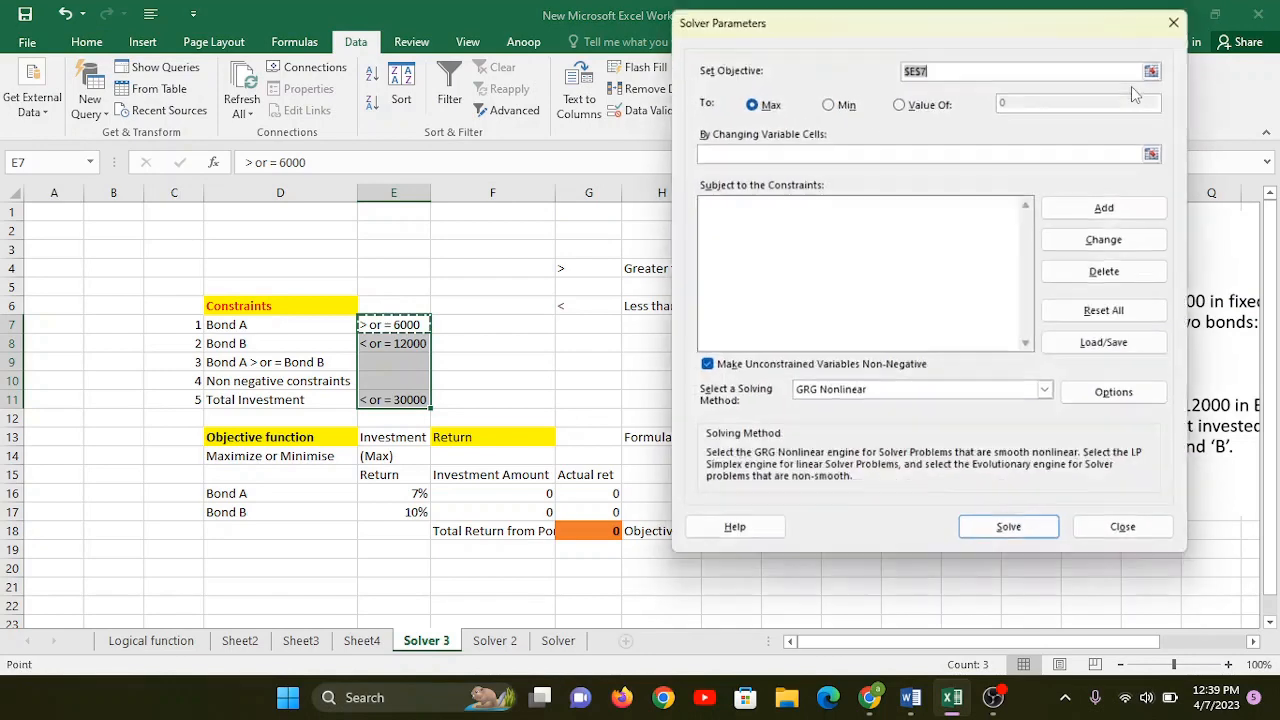
Move the Solver Parameters dialog clear of the model and set the objective to the total return cell G18.
left_click_drag(914, 24, 312, 79)
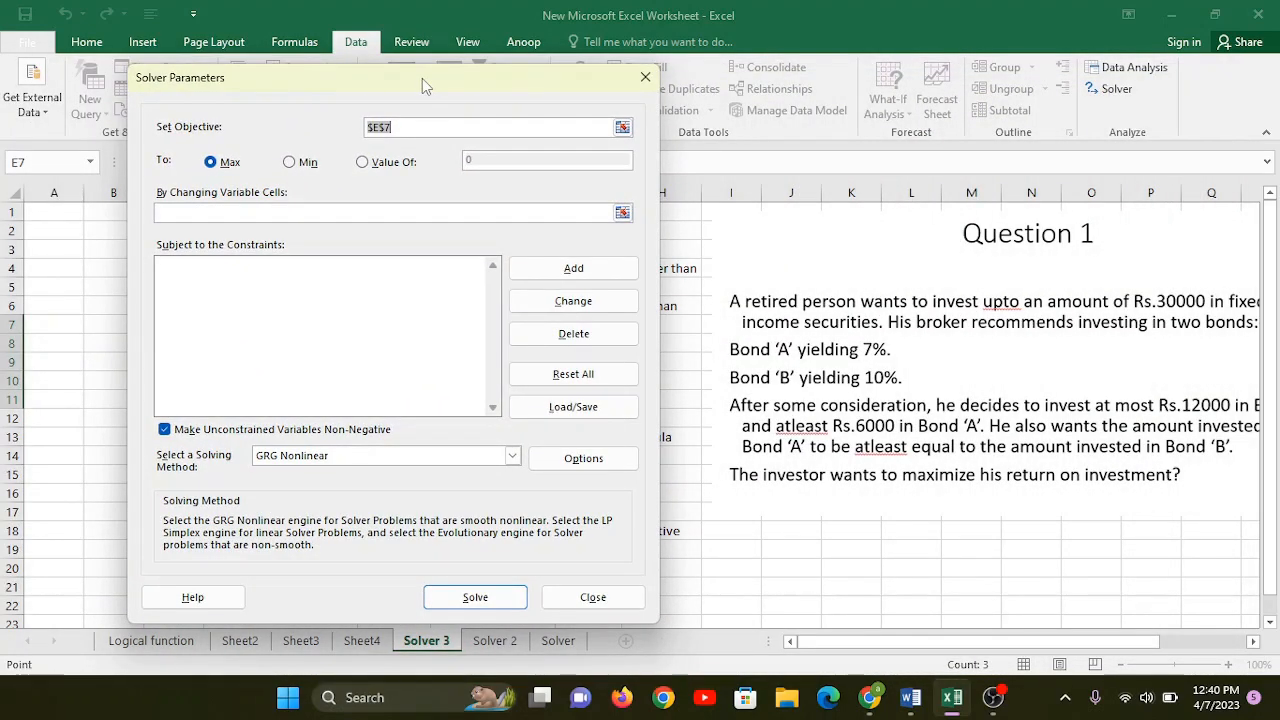
left_click_drag(422, 78, 982, 85)
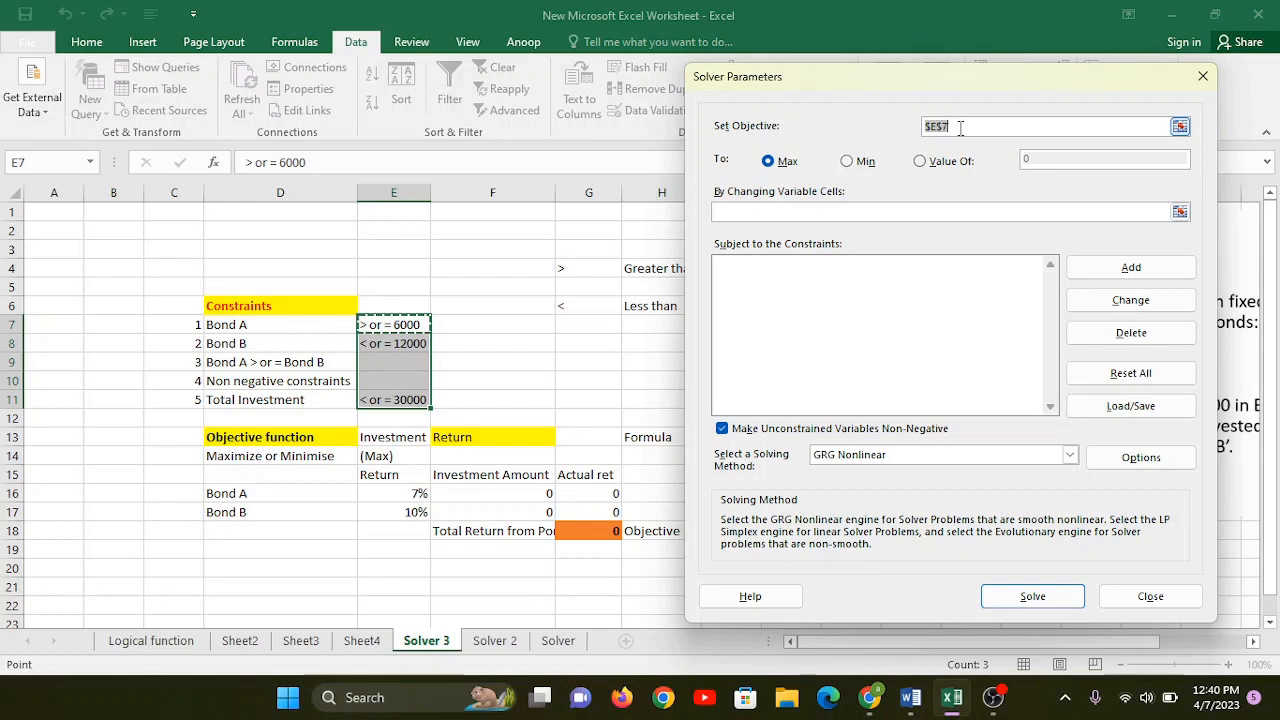
key("BackSpace")
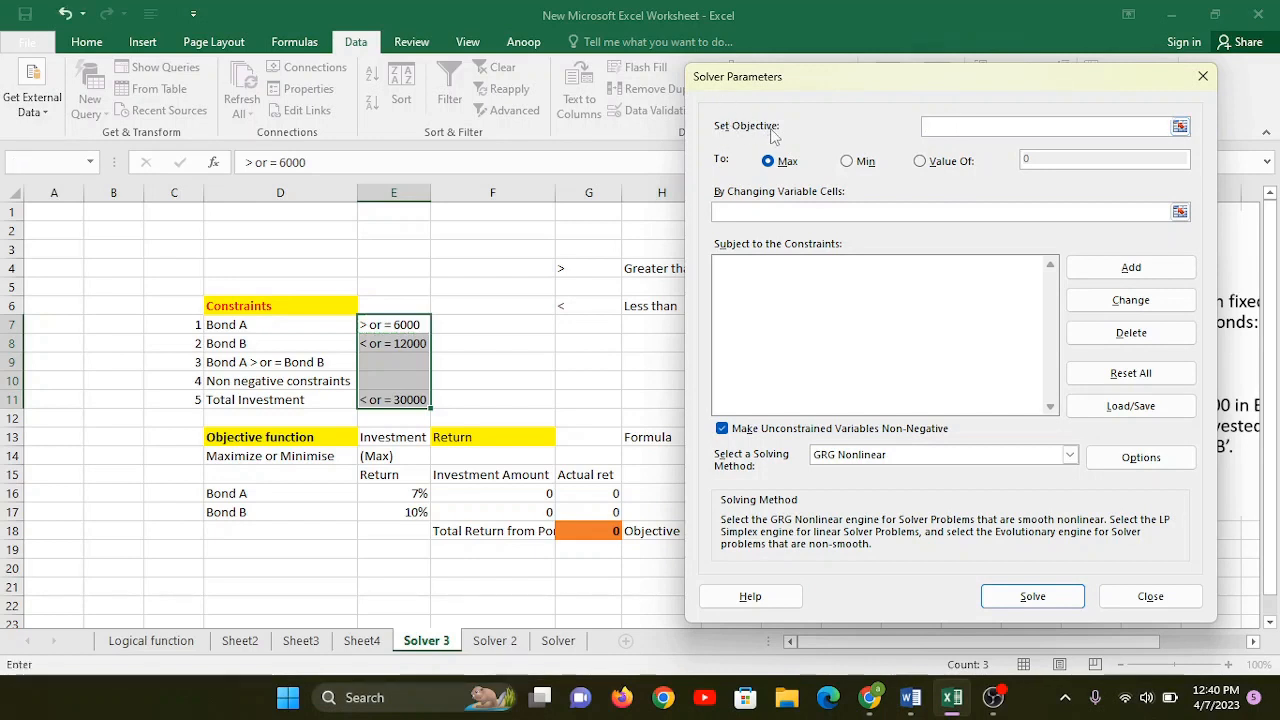
left_click_drag(845, 87, 883, 81)
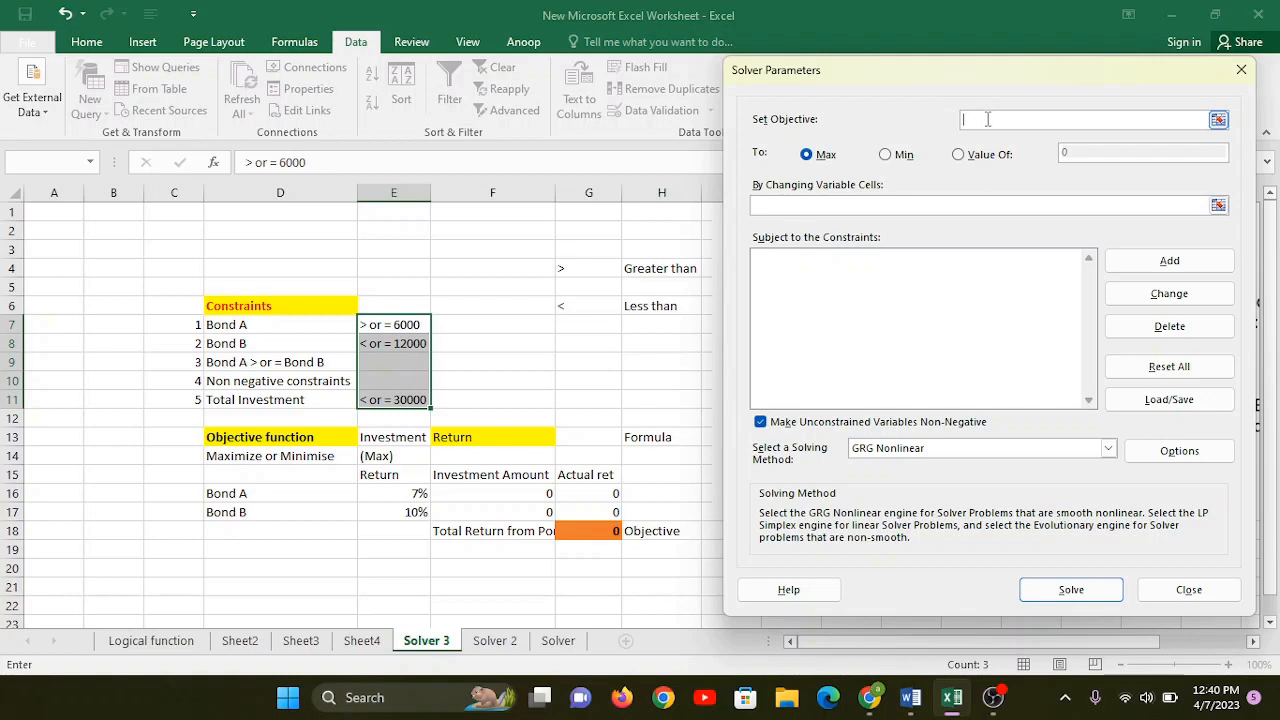
left_click(609, 530)
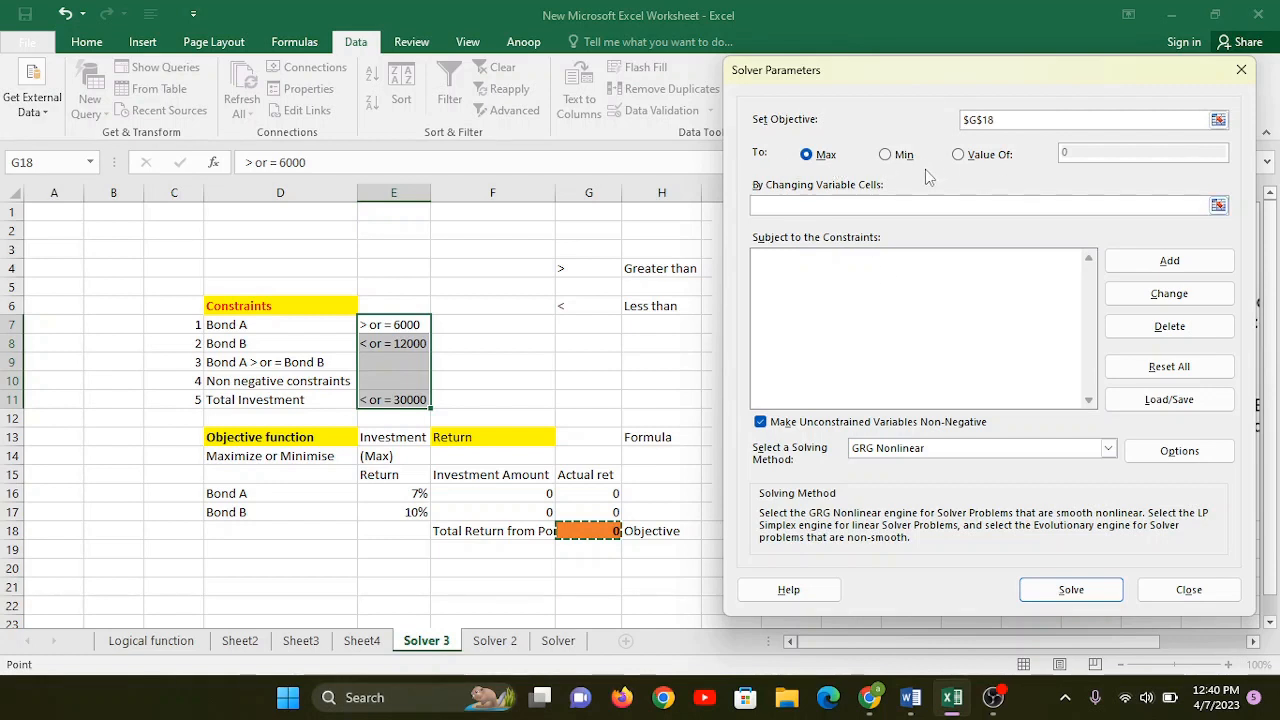
Set the changing variable cells to F16:F17 and add the constraint that Bond A's investment amount F16 is >= 6000.
left_click(815, 206)
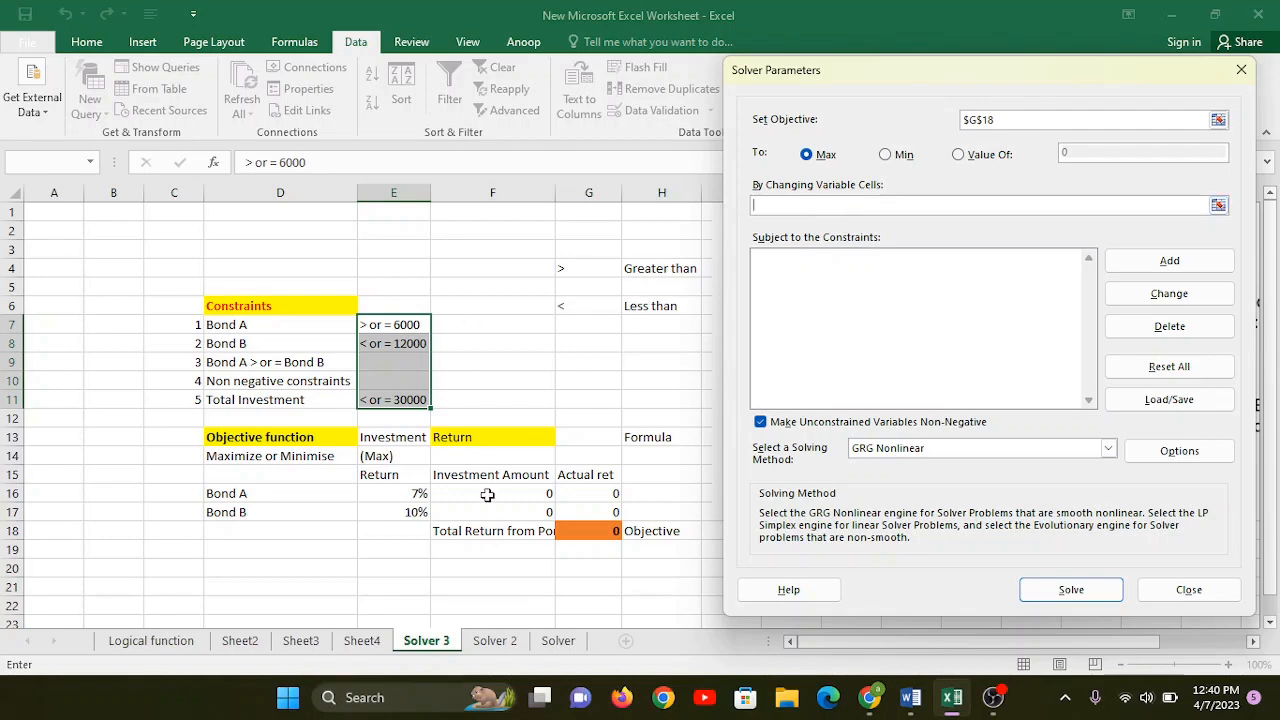
left_click_drag(506, 492, 507, 510)
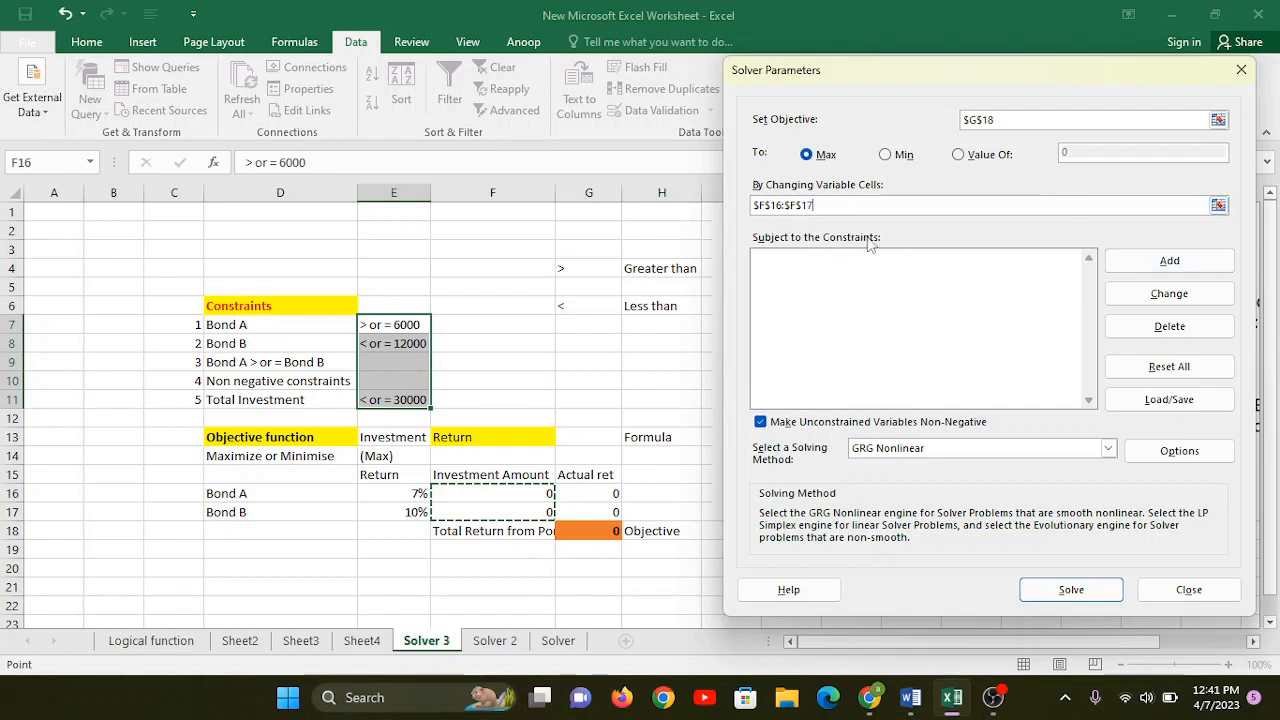
left_click(1165, 262)
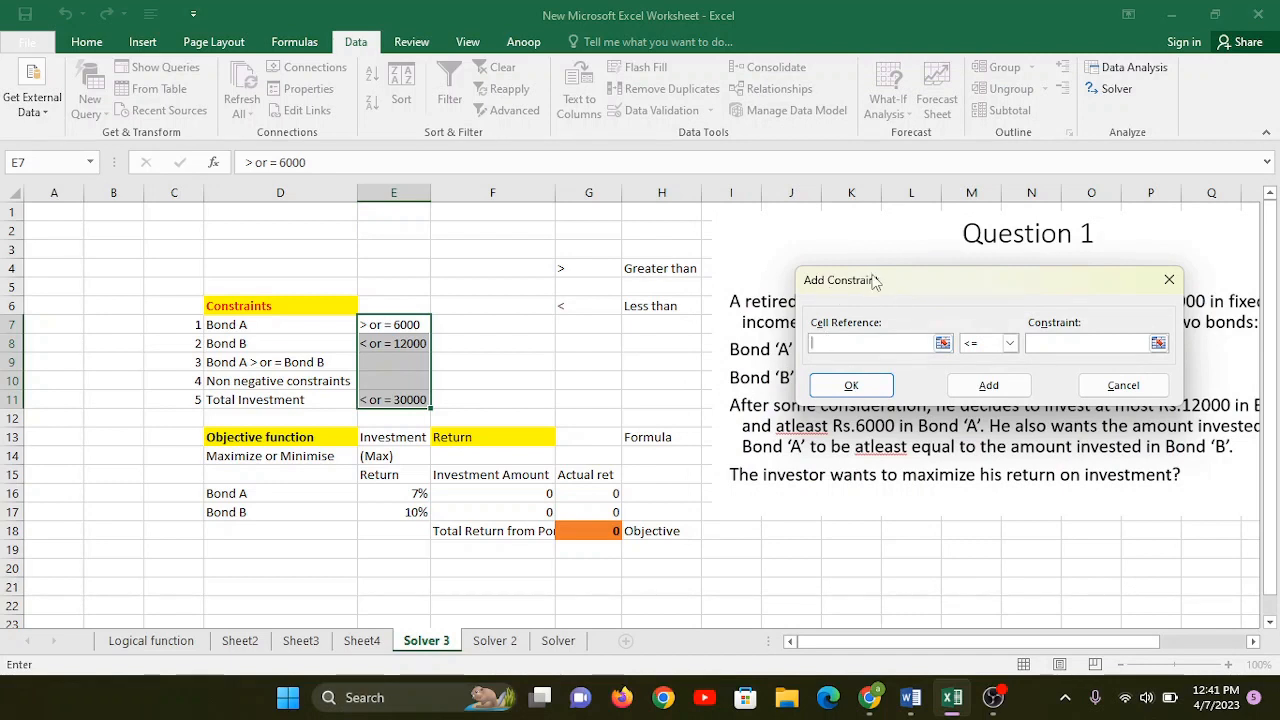
left_click_drag(872, 276, 745, 120)
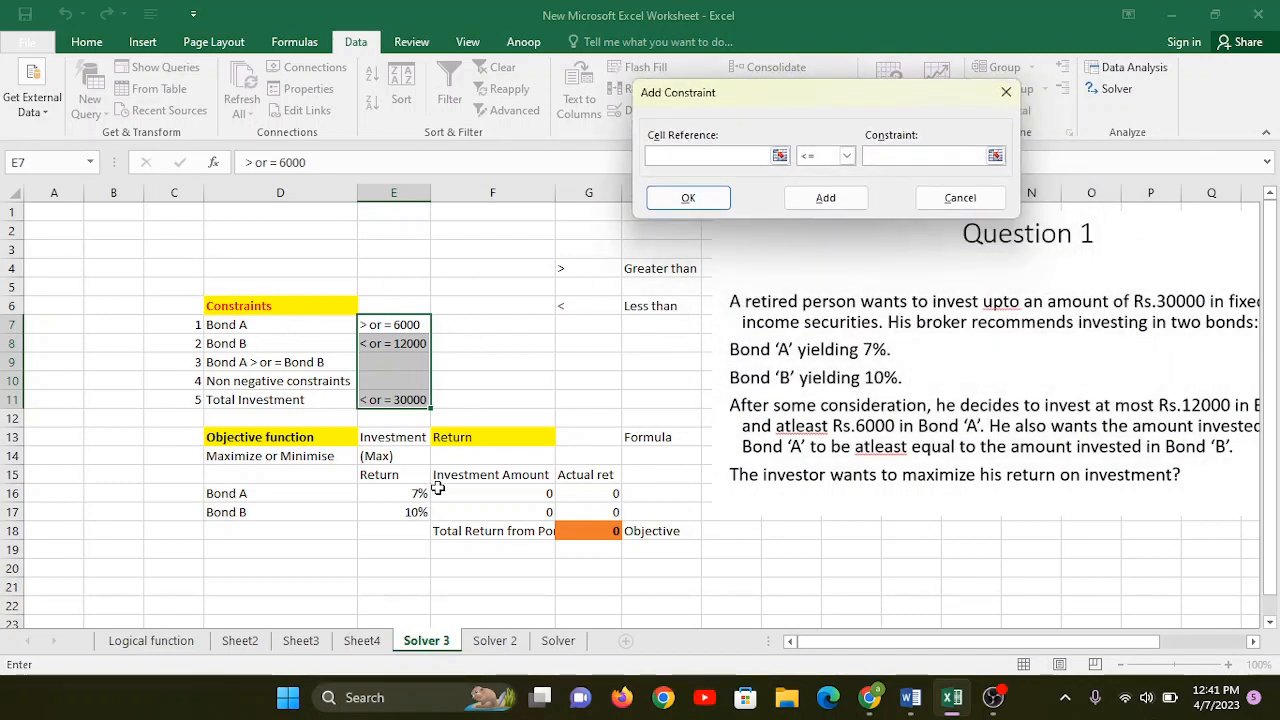
left_click(525, 497)
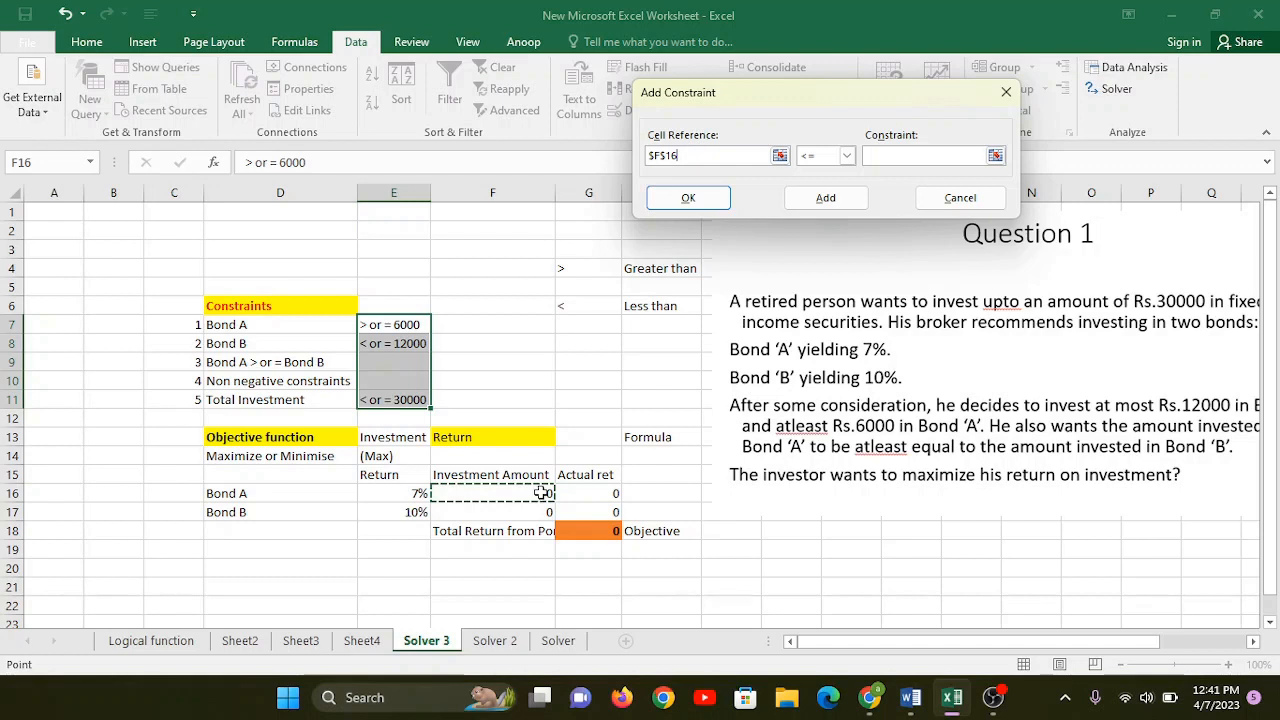
left_click(832, 158)
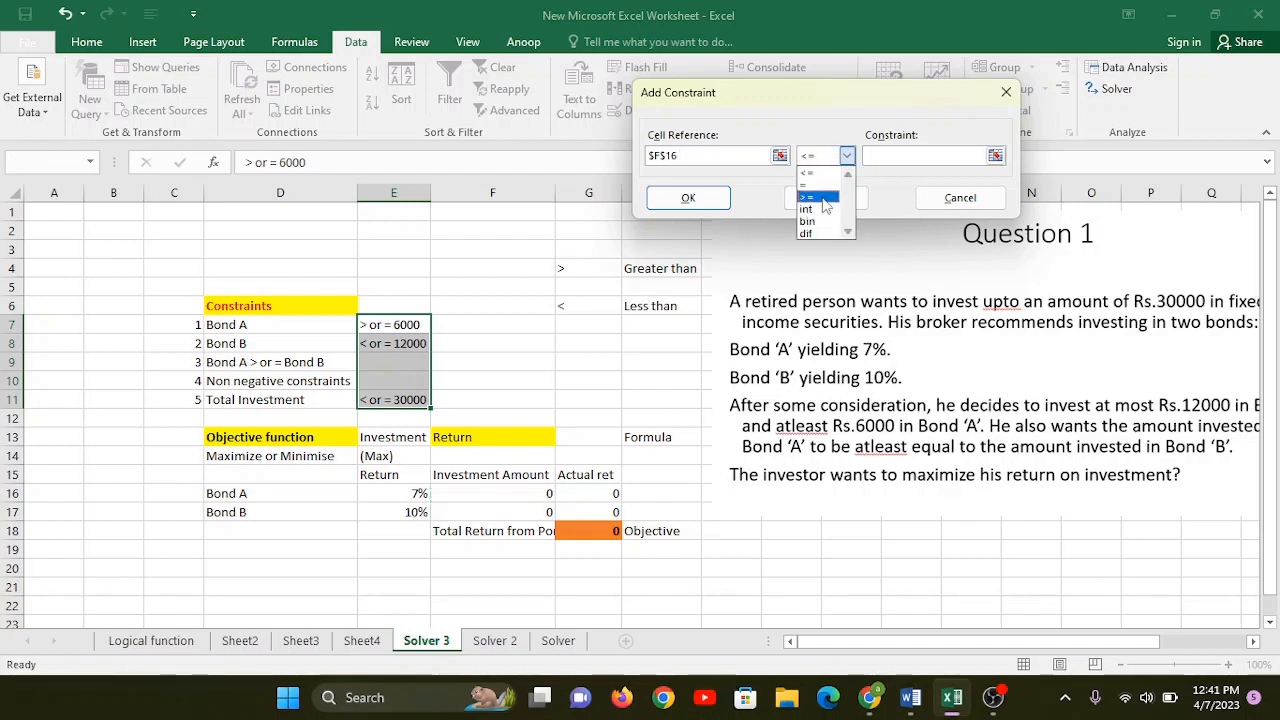
left_click(828, 197)
left_click(904, 154)
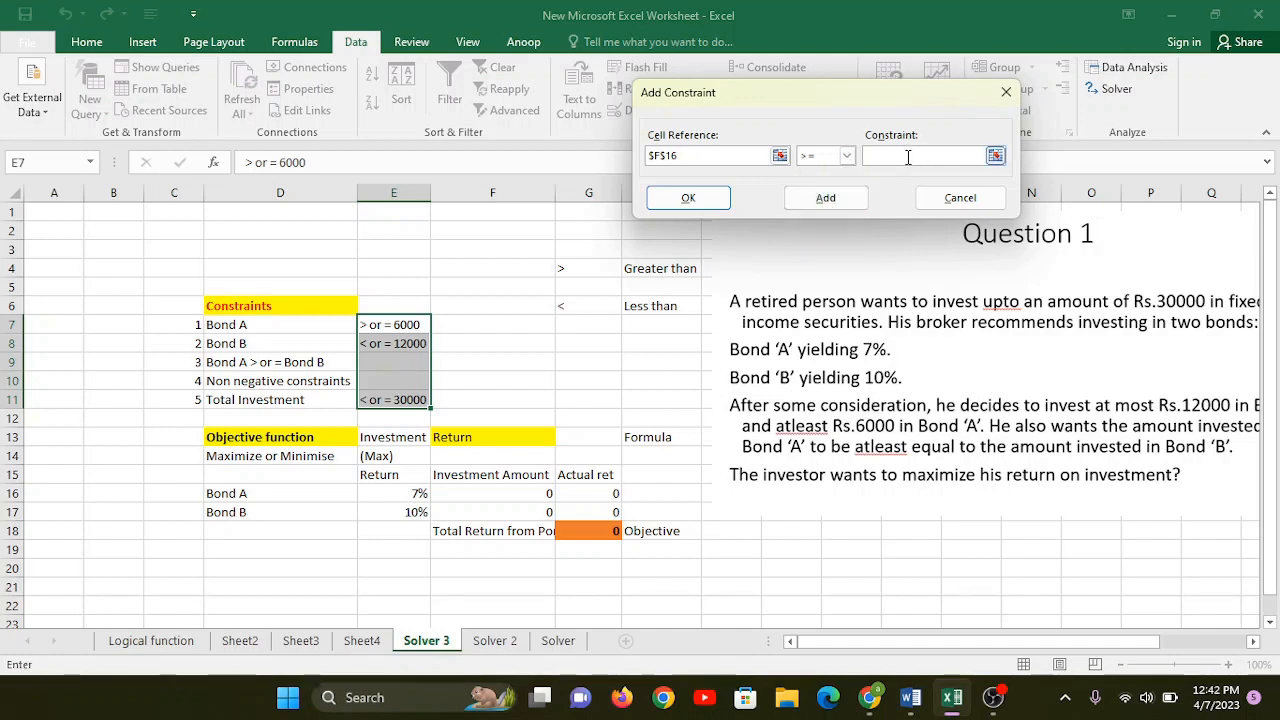
type("6000")
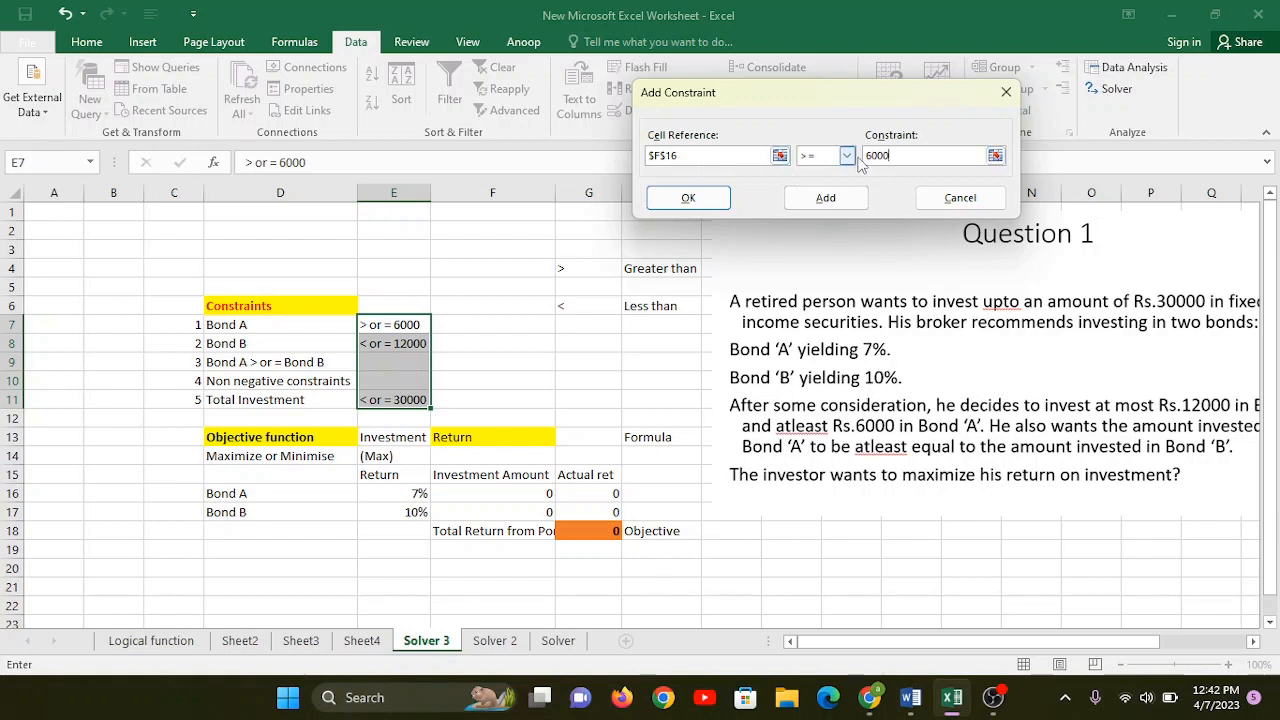
left_click(826, 198)
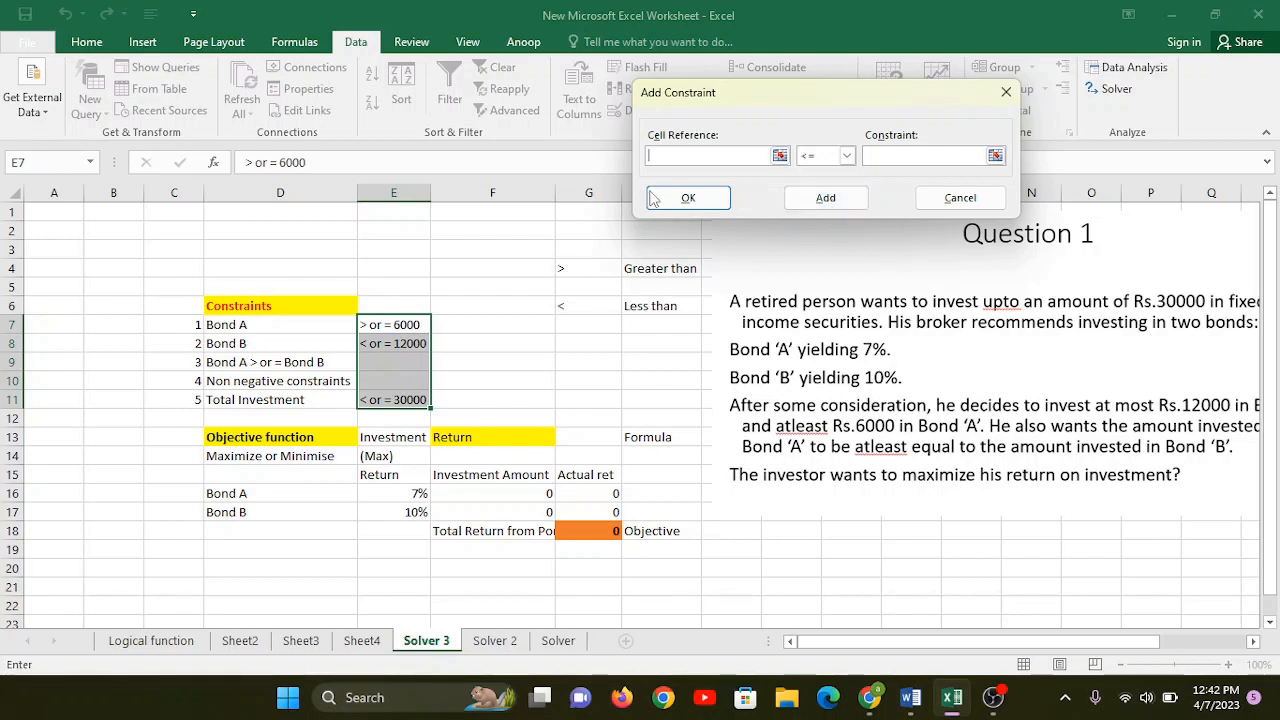
left_click(828, 200)
left_click(677, 406)
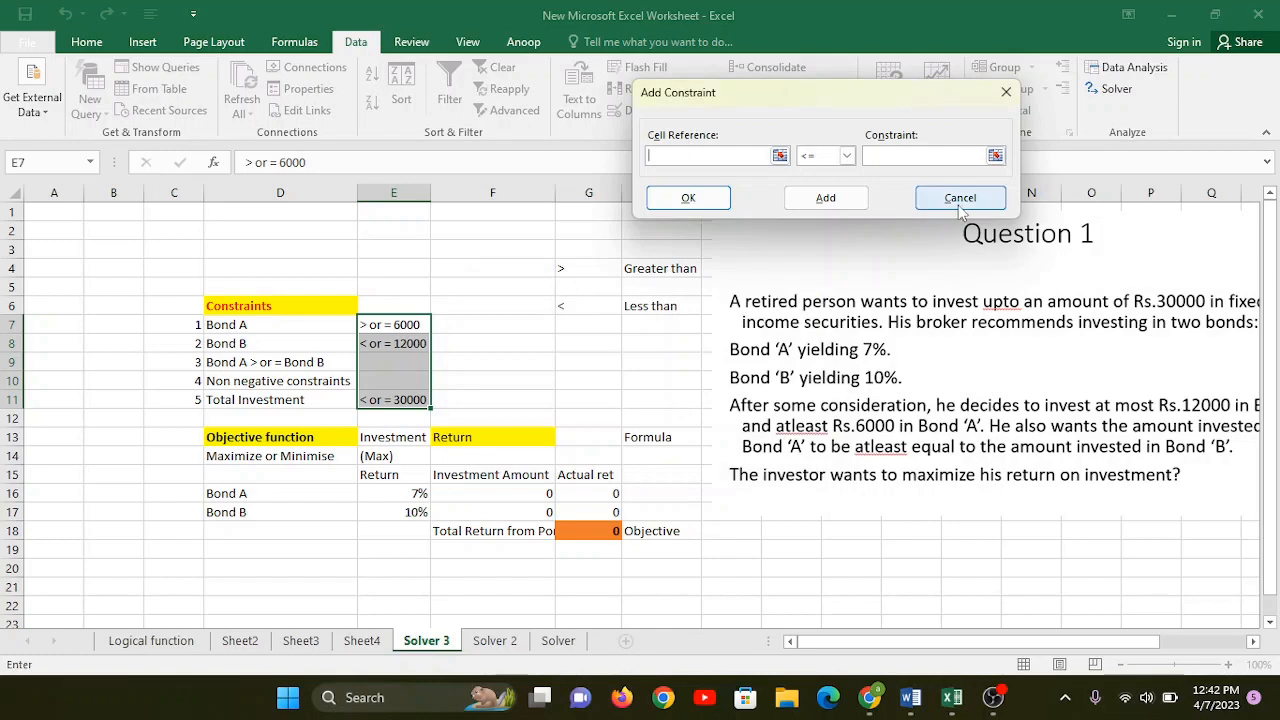
left_click(960, 197)
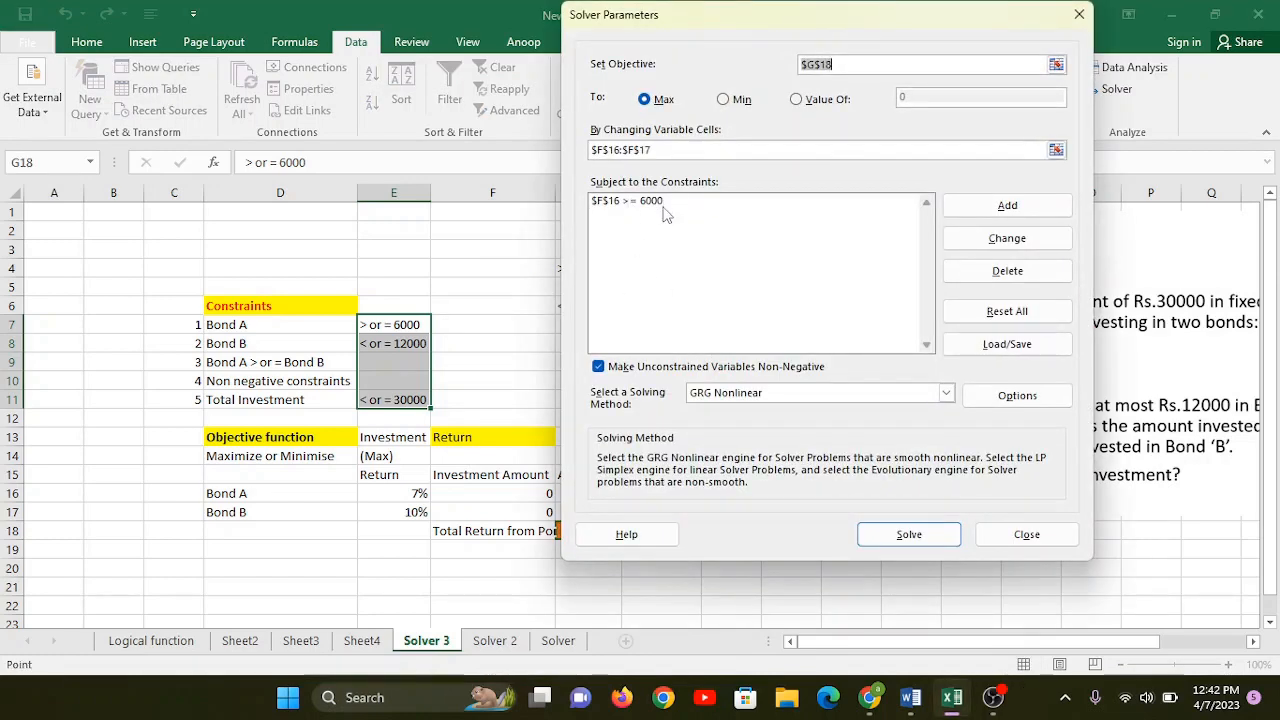
Add a Solver constraint that Bond B's investment amount F17 is <= 12000.
left_click(1010, 206)
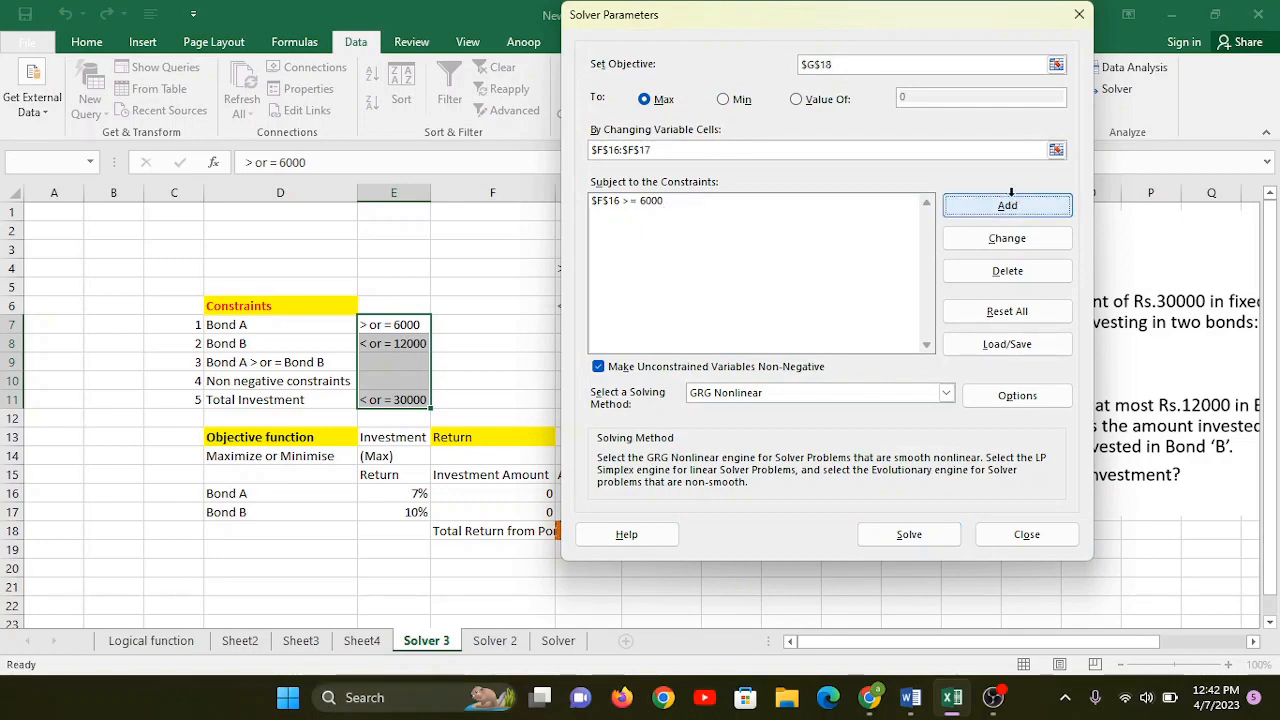
left_click_drag(823, 223, 758, 70)
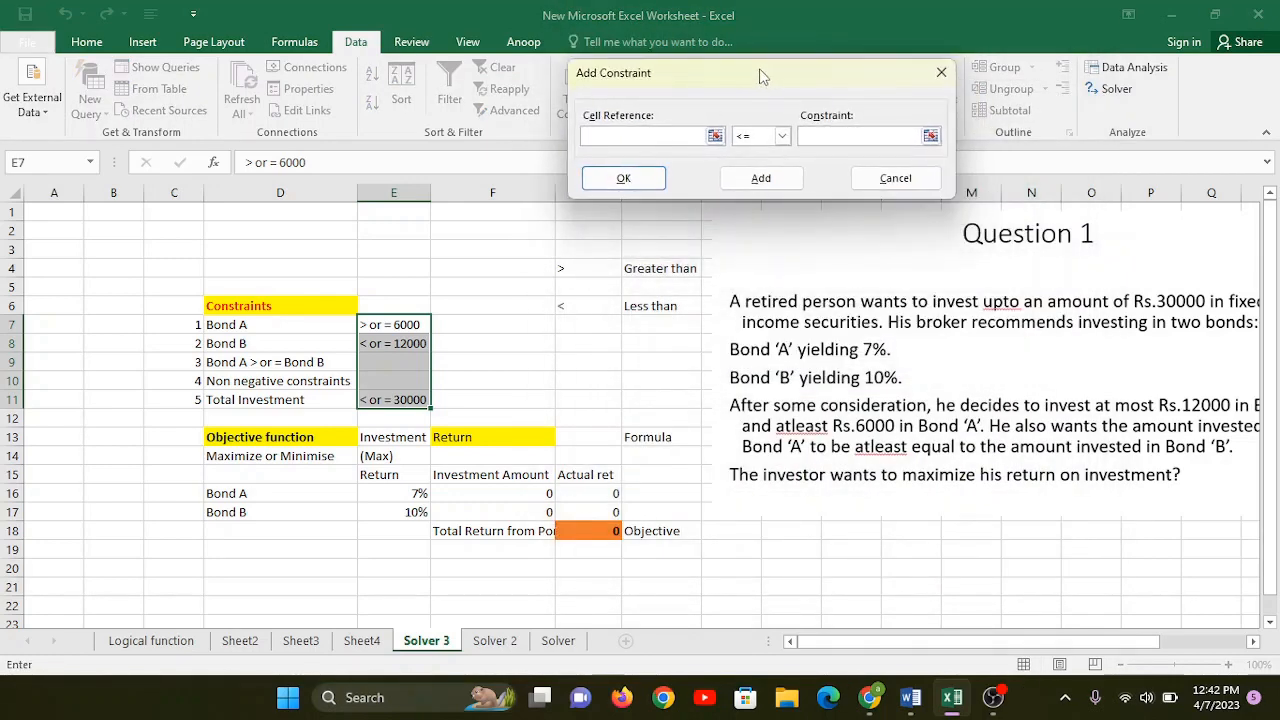
left_click(628, 136)
left_click(534, 512)
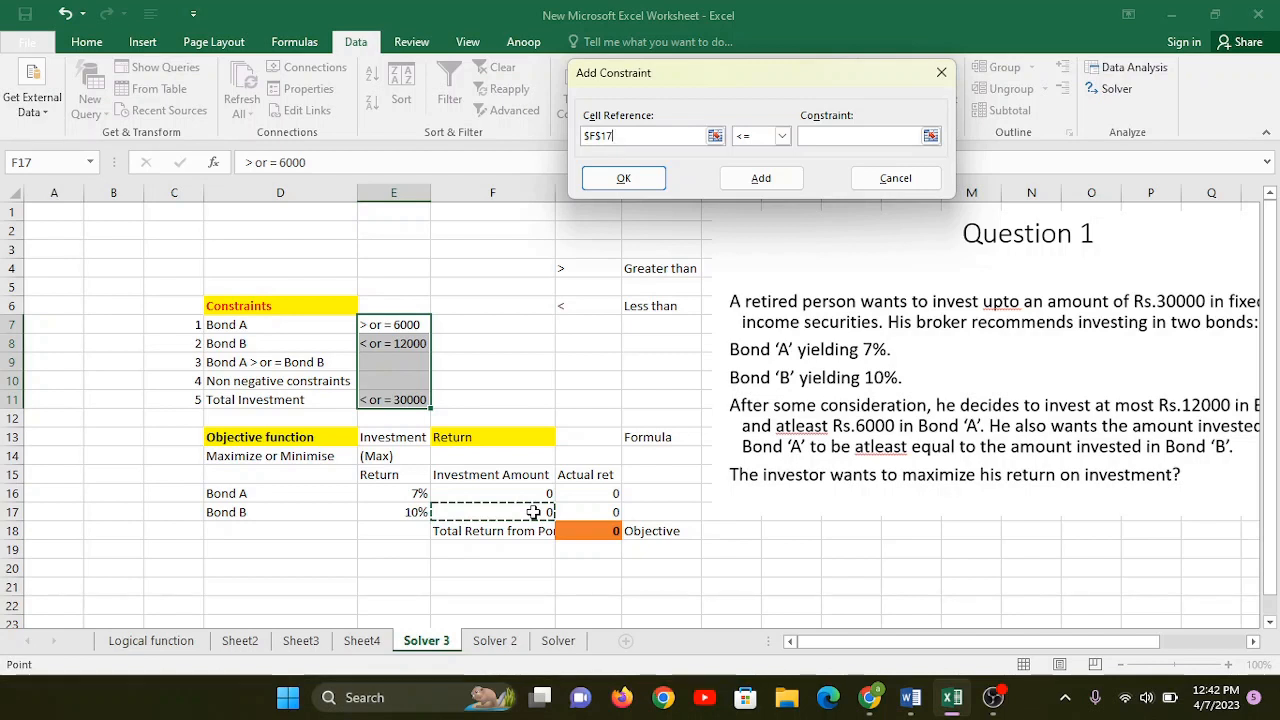
left_click(835, 139)
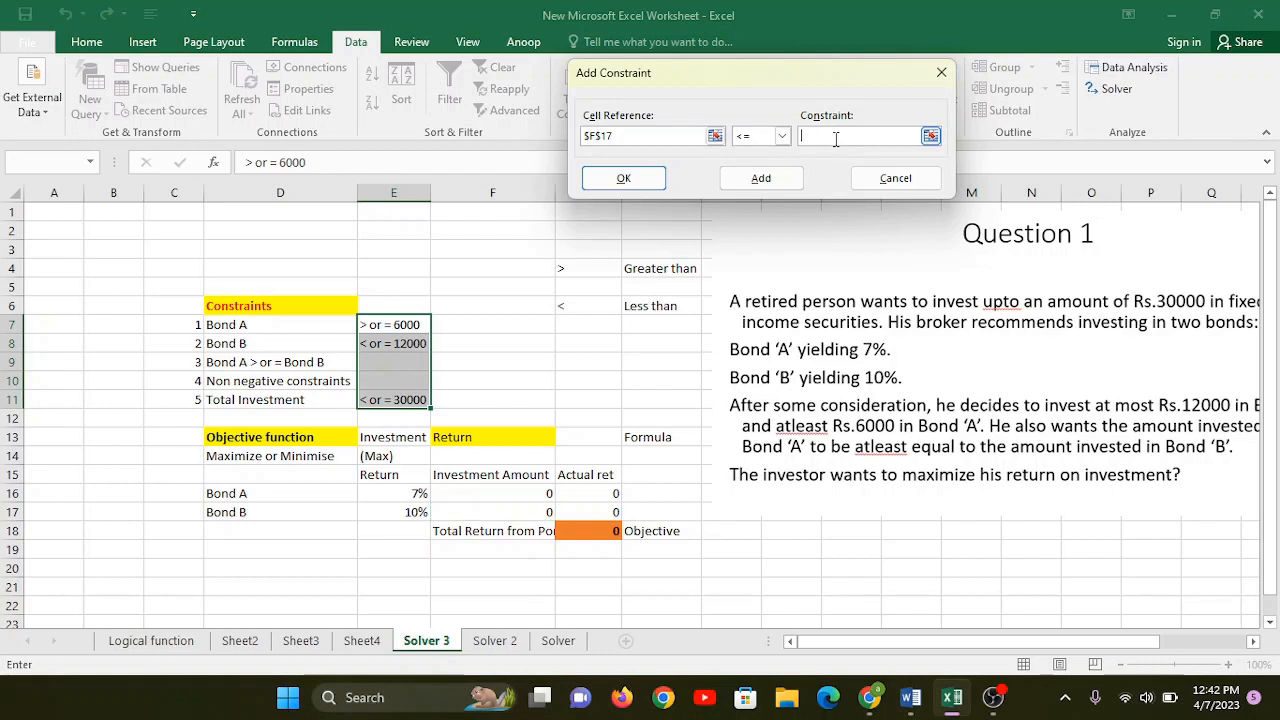
left_click(782, 138)
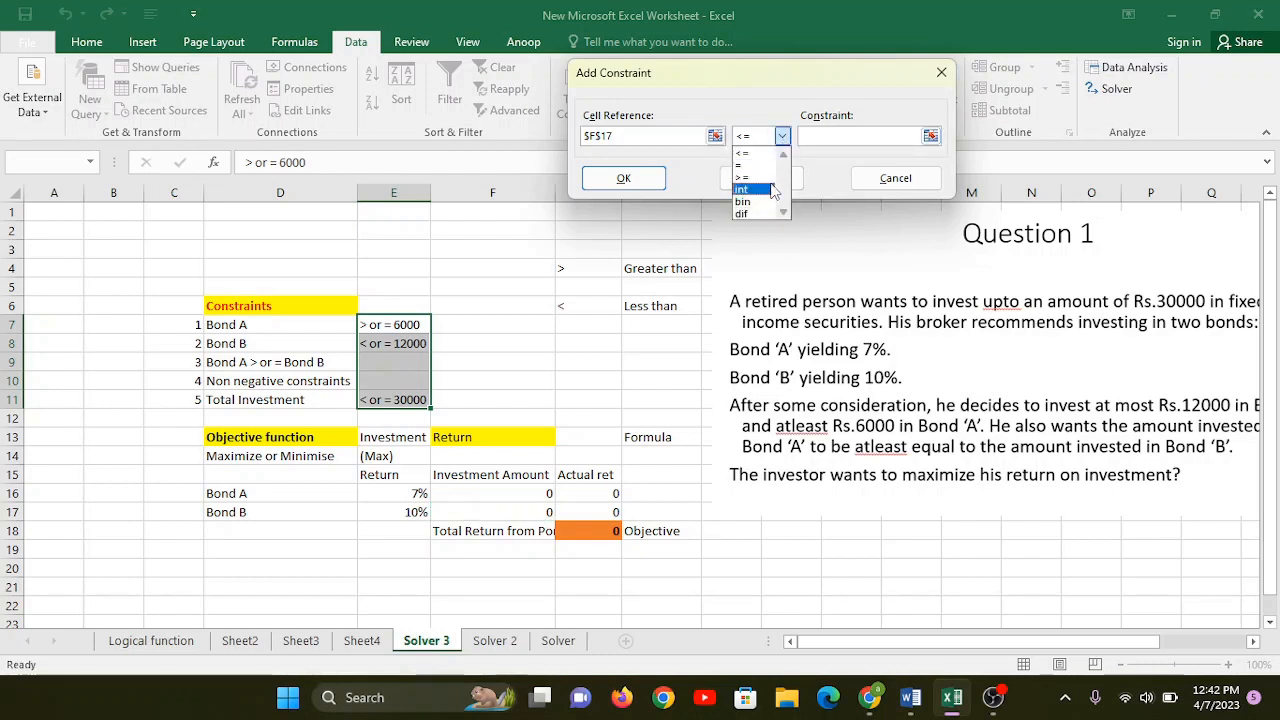
left_click(818, 134)
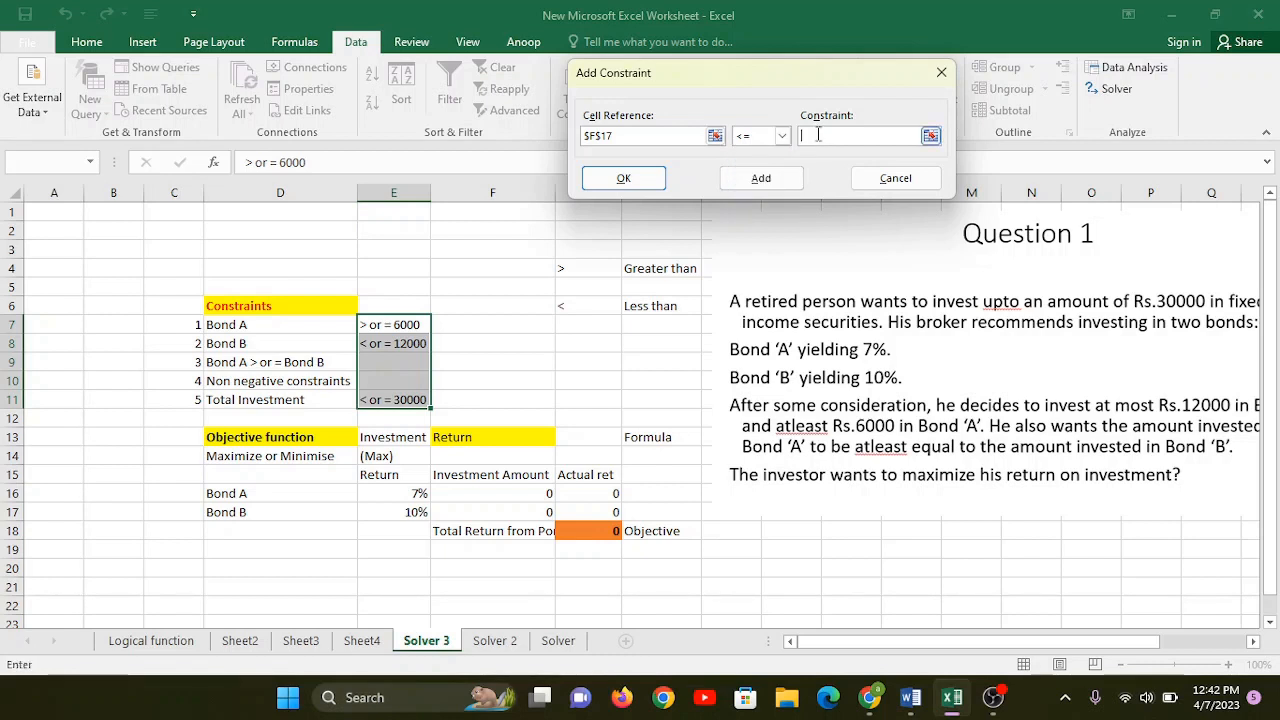
left_click(784, 137)
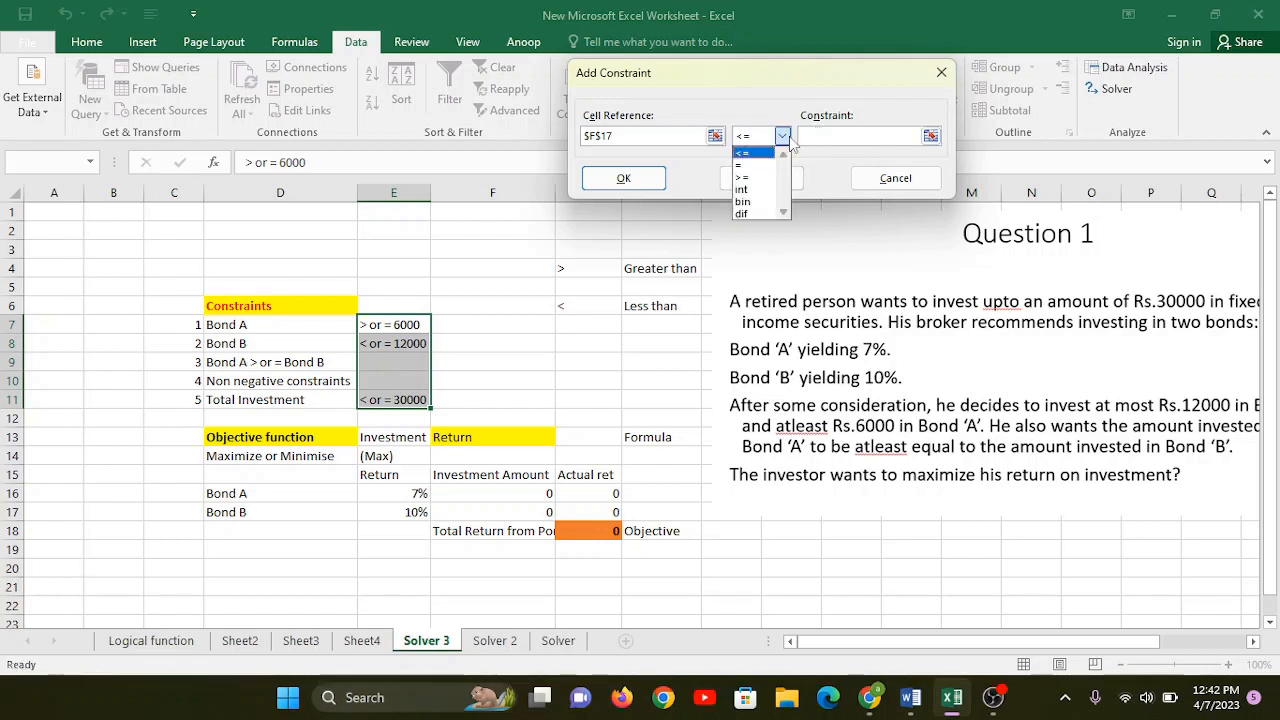
left_click(808, 136)
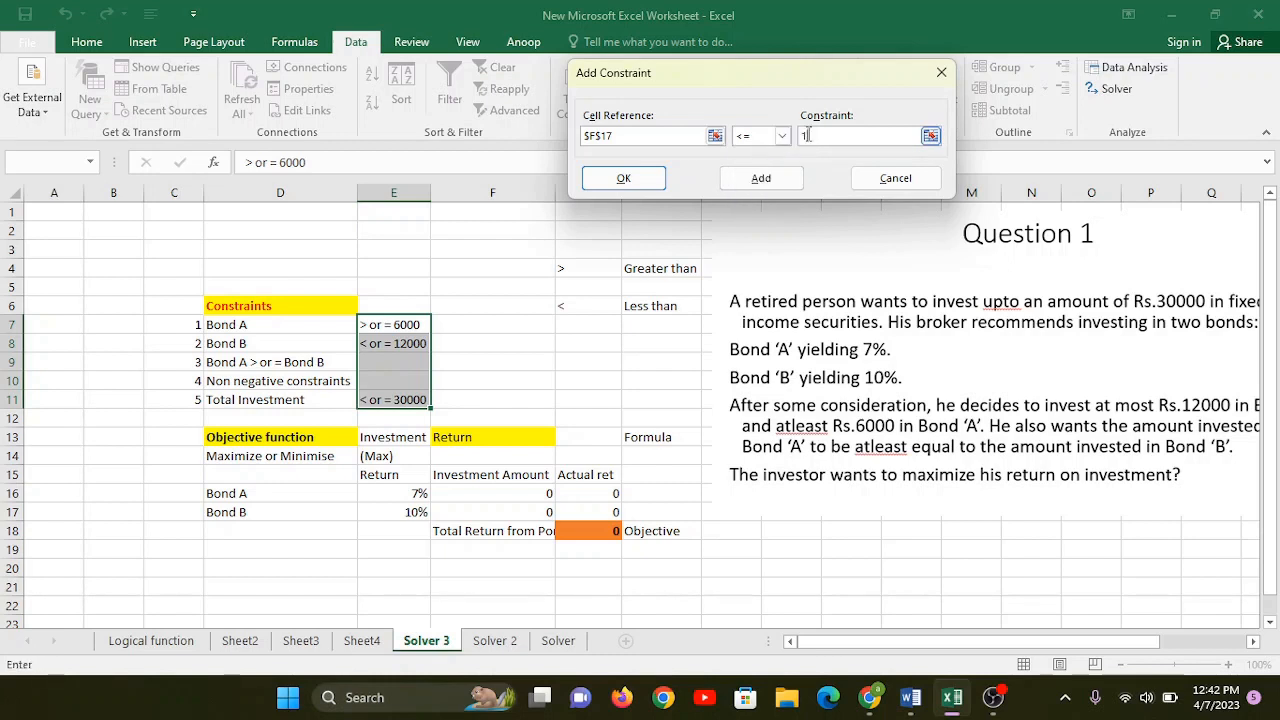
type("12000")
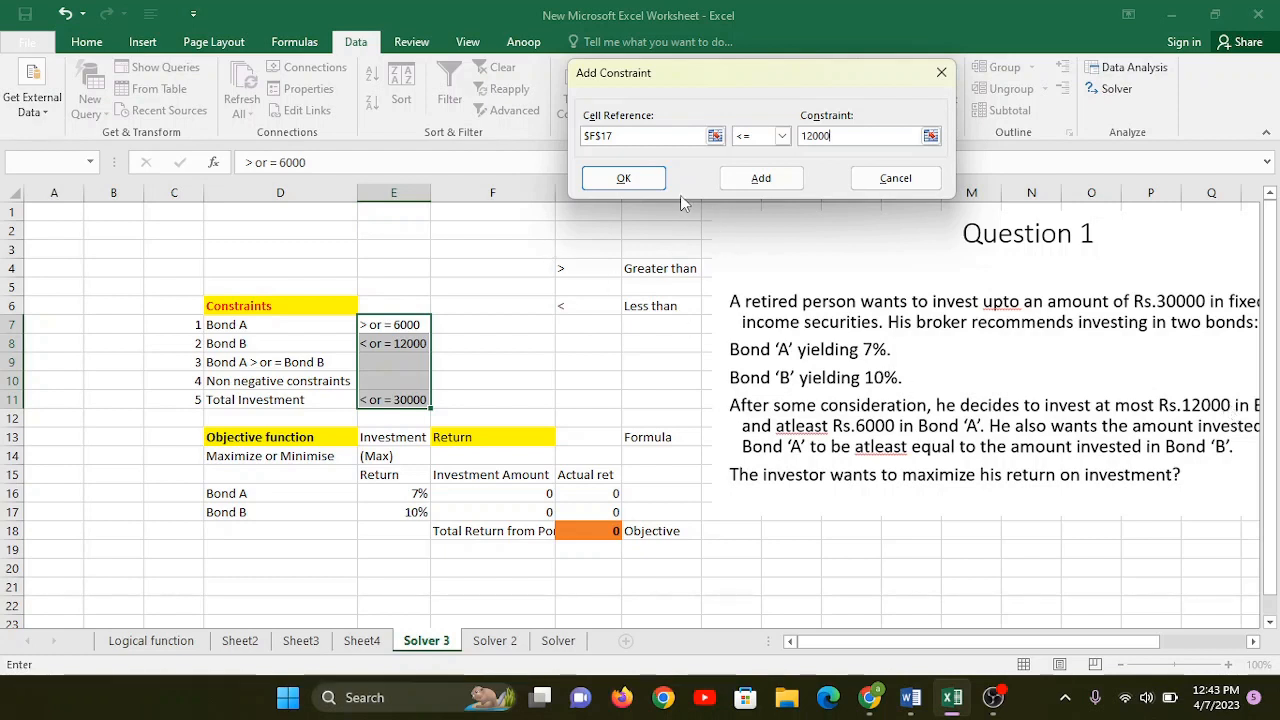
left_click(756, 180)
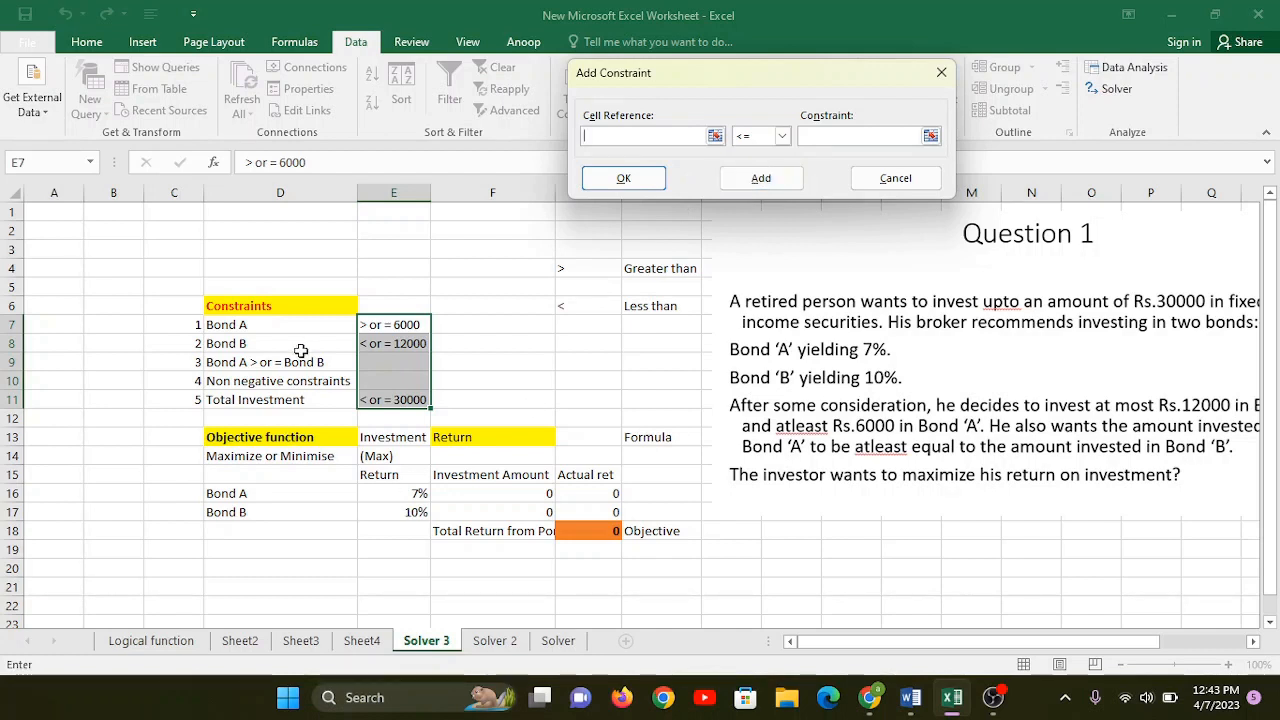
Add a Solver constraint that Bond A's investment F16 is >= Bond B's investment F17.
mouse_move(522, 492)
left_mouse_down()
mouse_move(522, 506)
mouse_move(522, 494)
left_mouse_up()
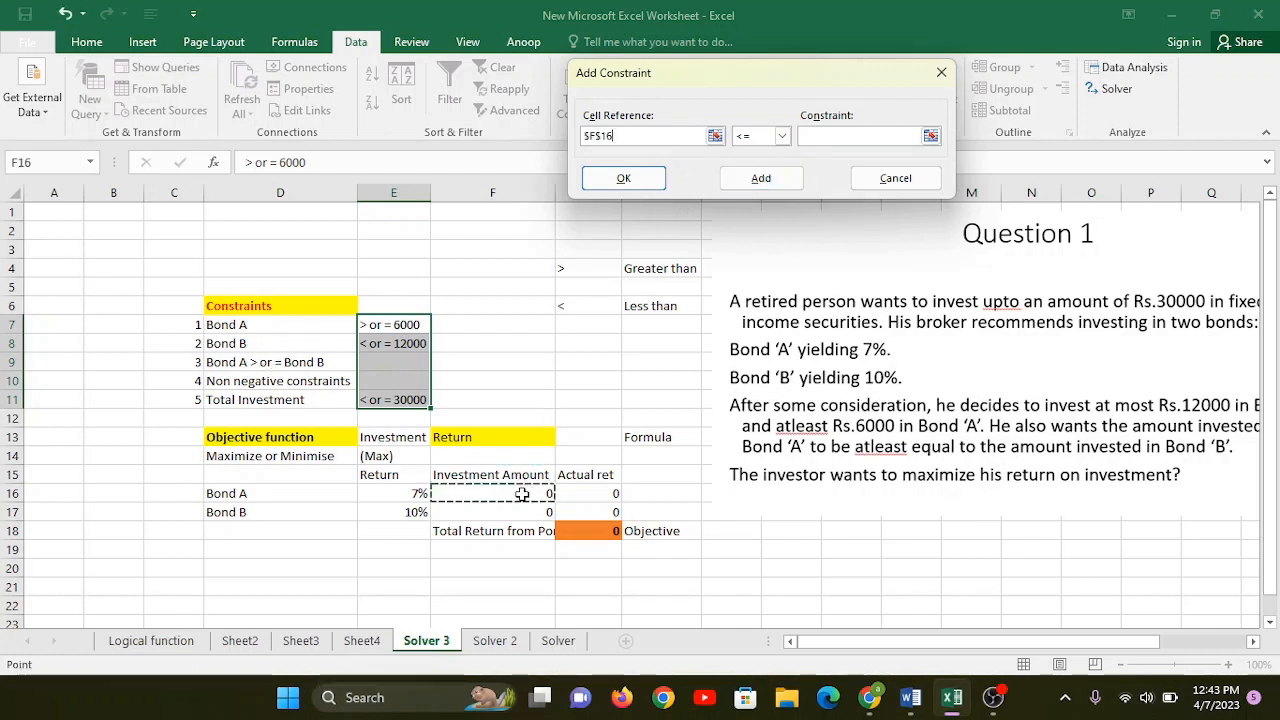
left_click(782, 136)
left_click(766, 178)
left_click(816, 137)
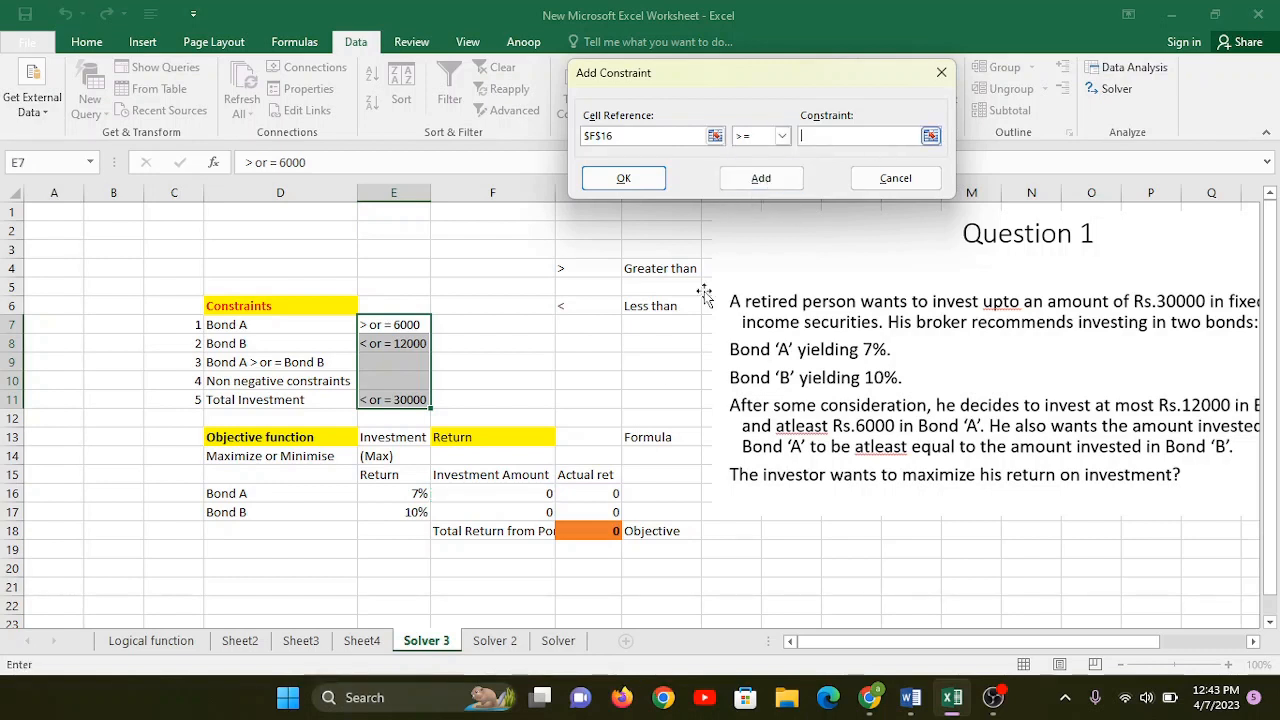
left_click(533, 512)
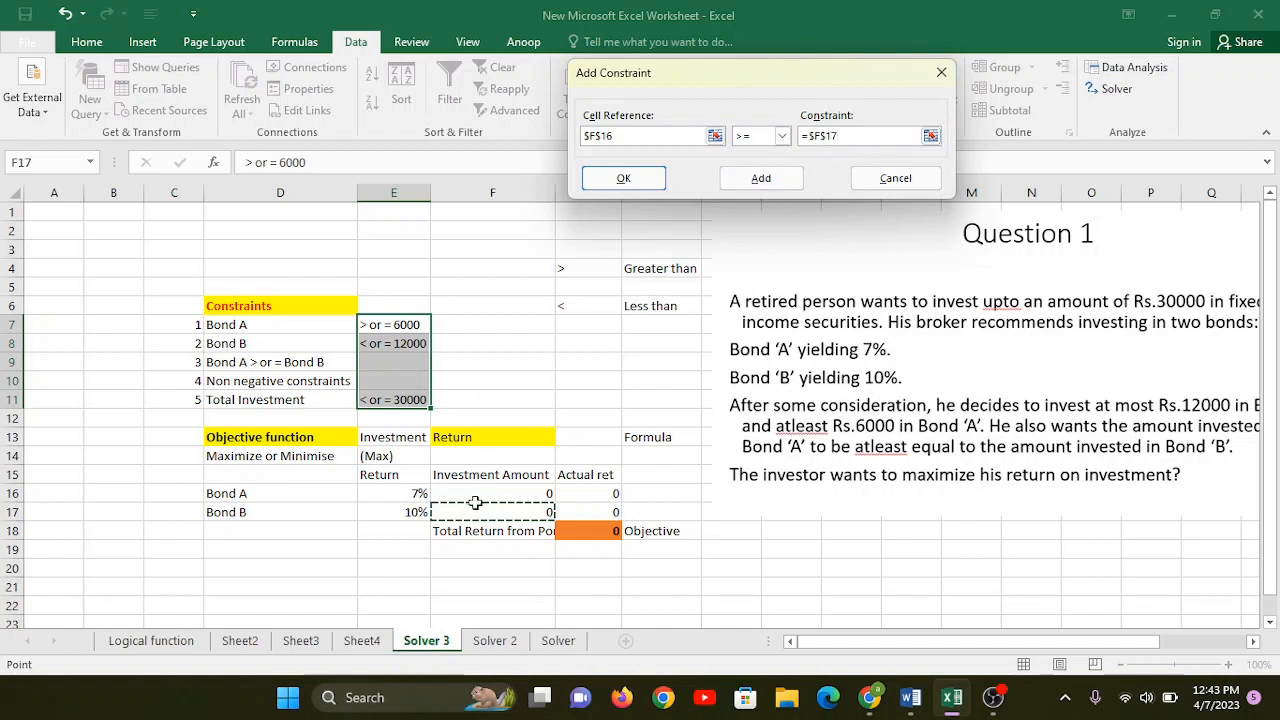
left_click(766, 182)
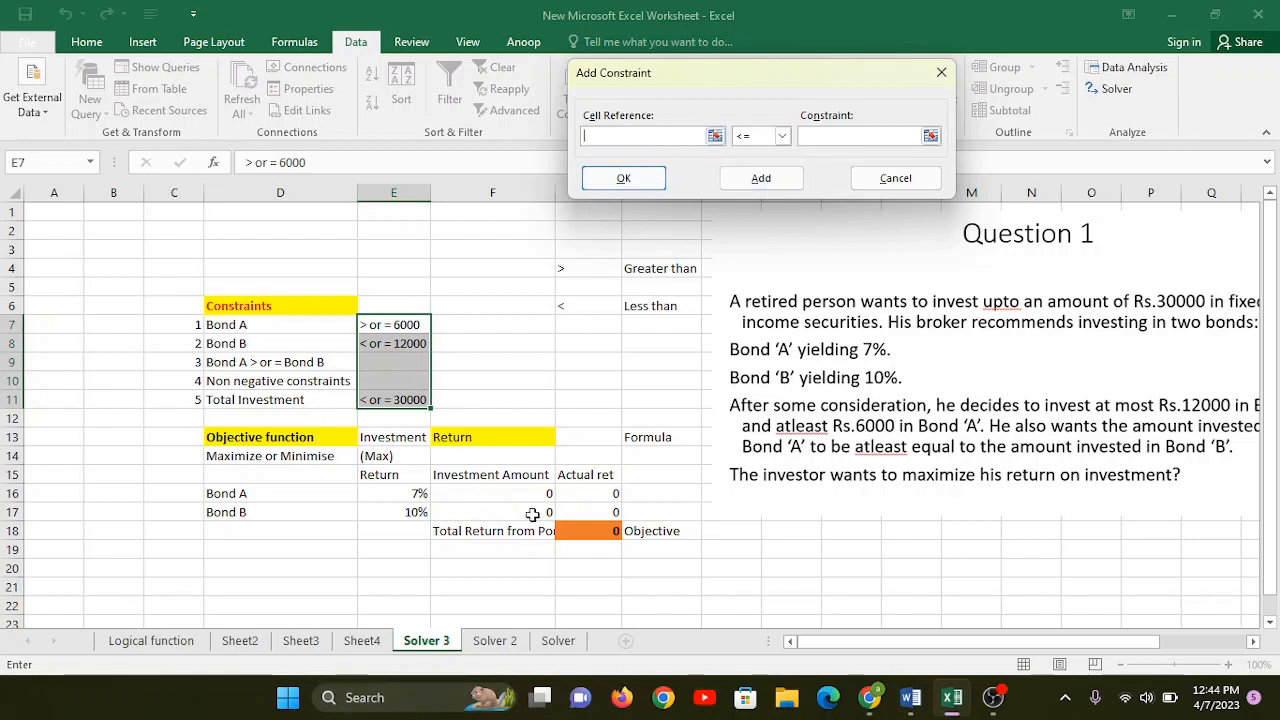
Add the non-negativity constraint that the investment amounts F16:F17 are >= 0.
left_click_drag(537, 492, 534, 511)
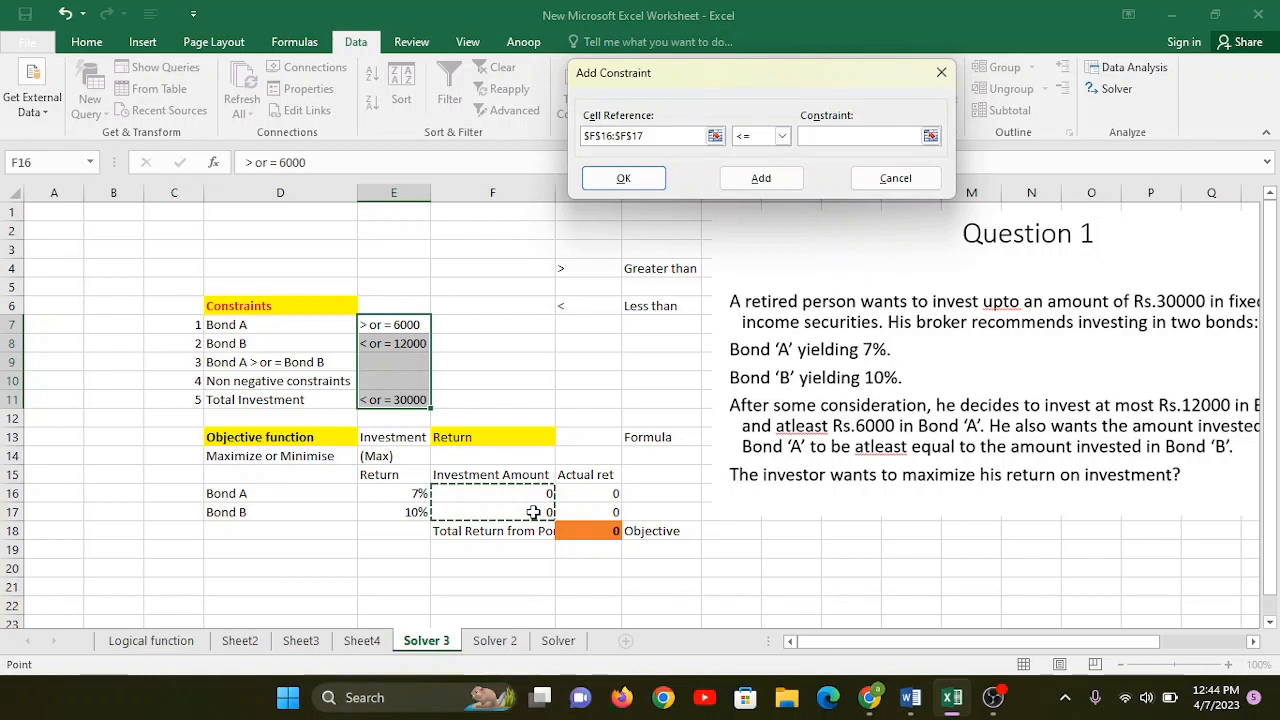
left_click(782, 135)
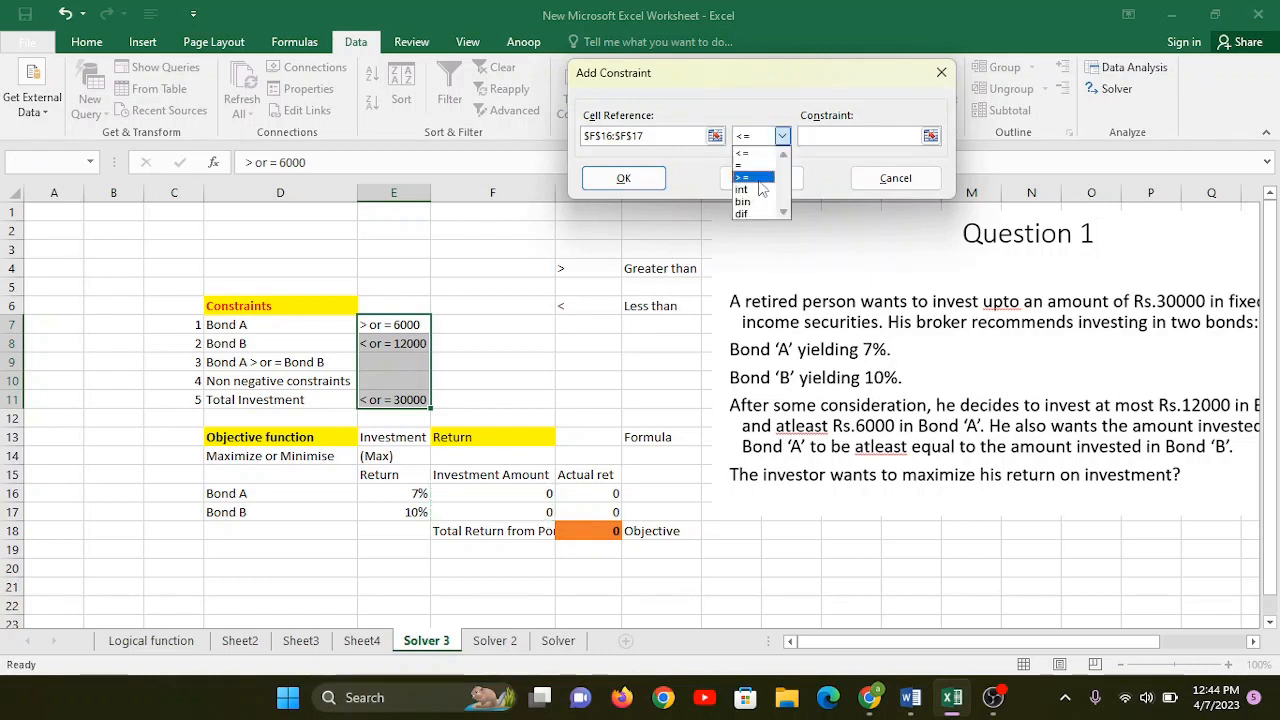
left_click(759, 178)
left_click(826, 137)
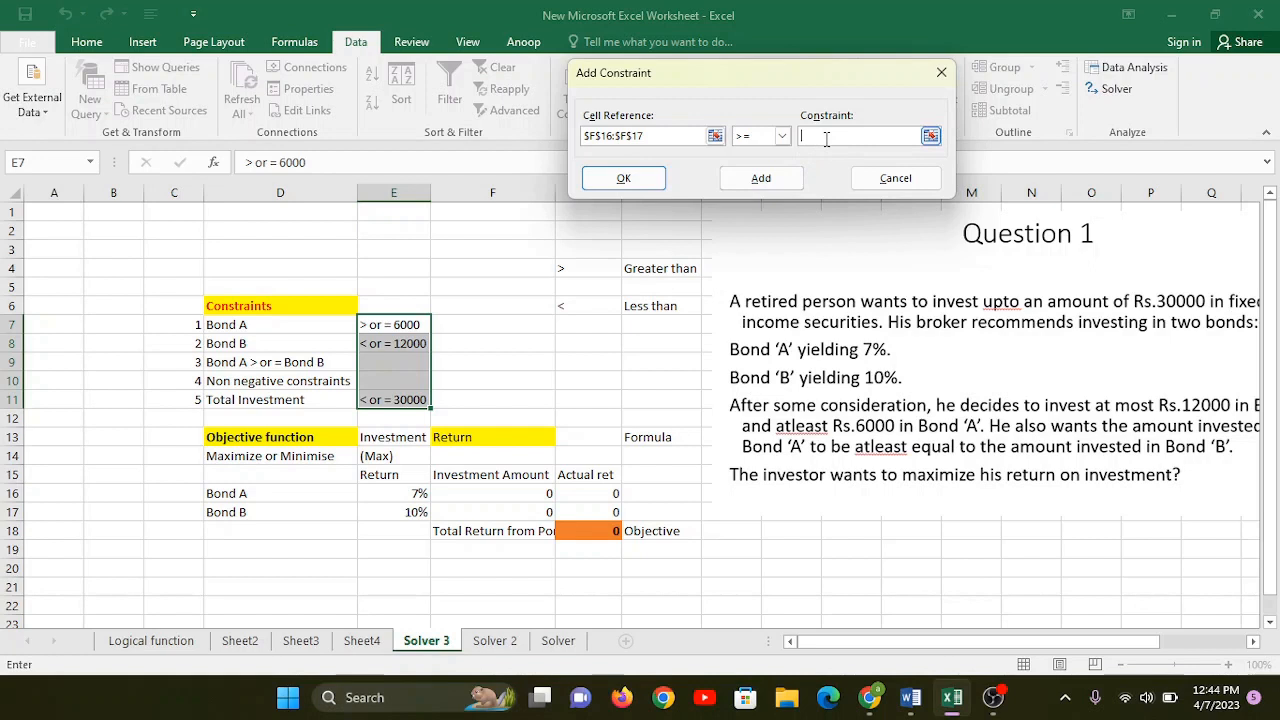
type("0")
left_click(757, 178)
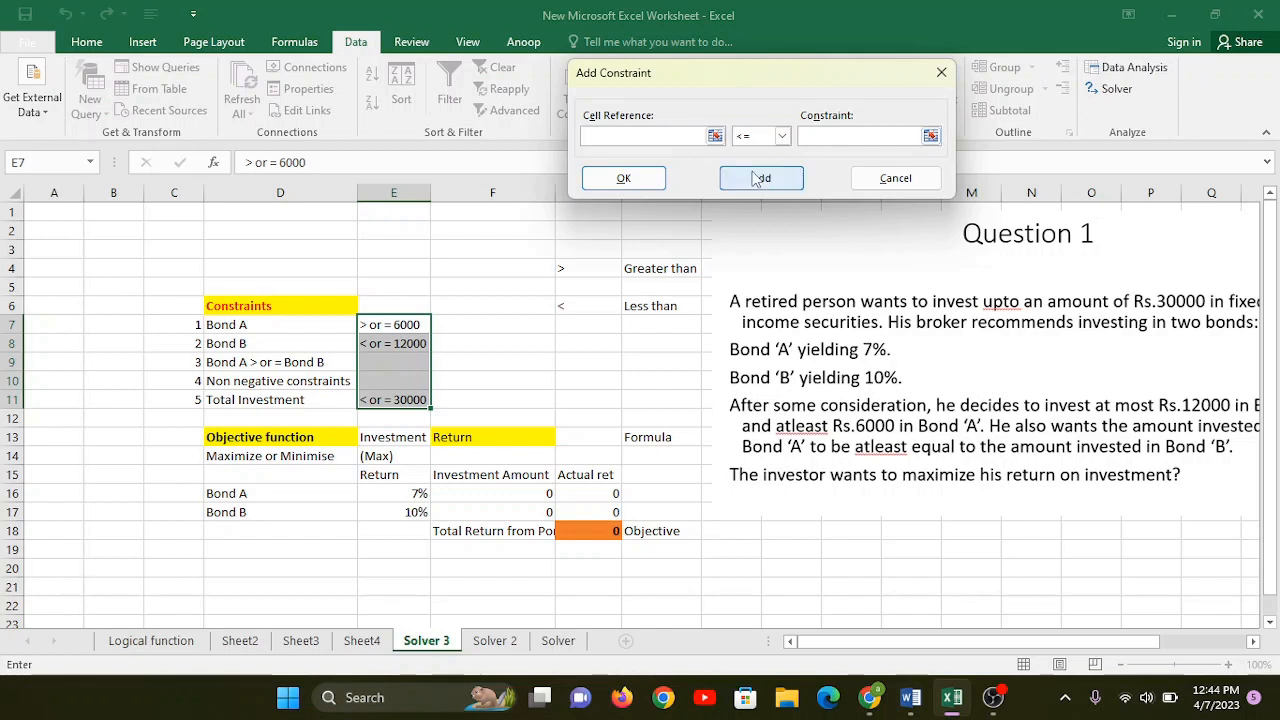
left_click(520, 492)
left_click_drag(520, 492, 522, 512)
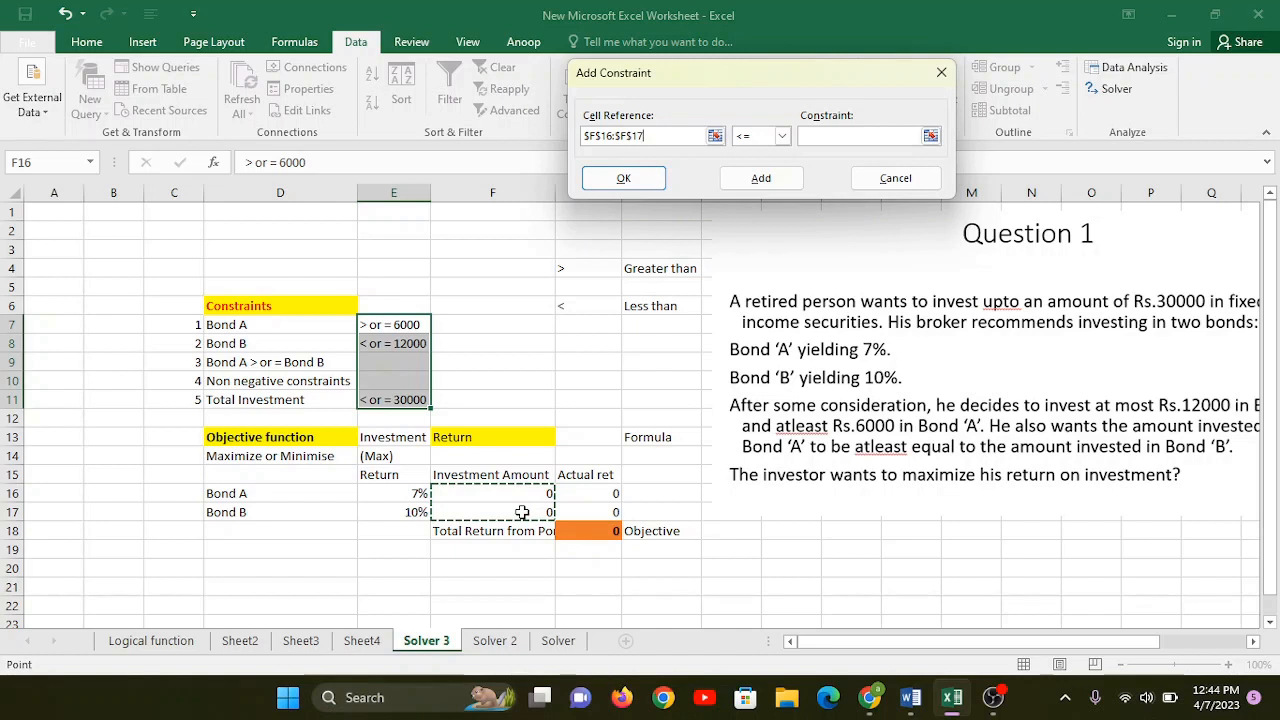
left_click(902, 190)
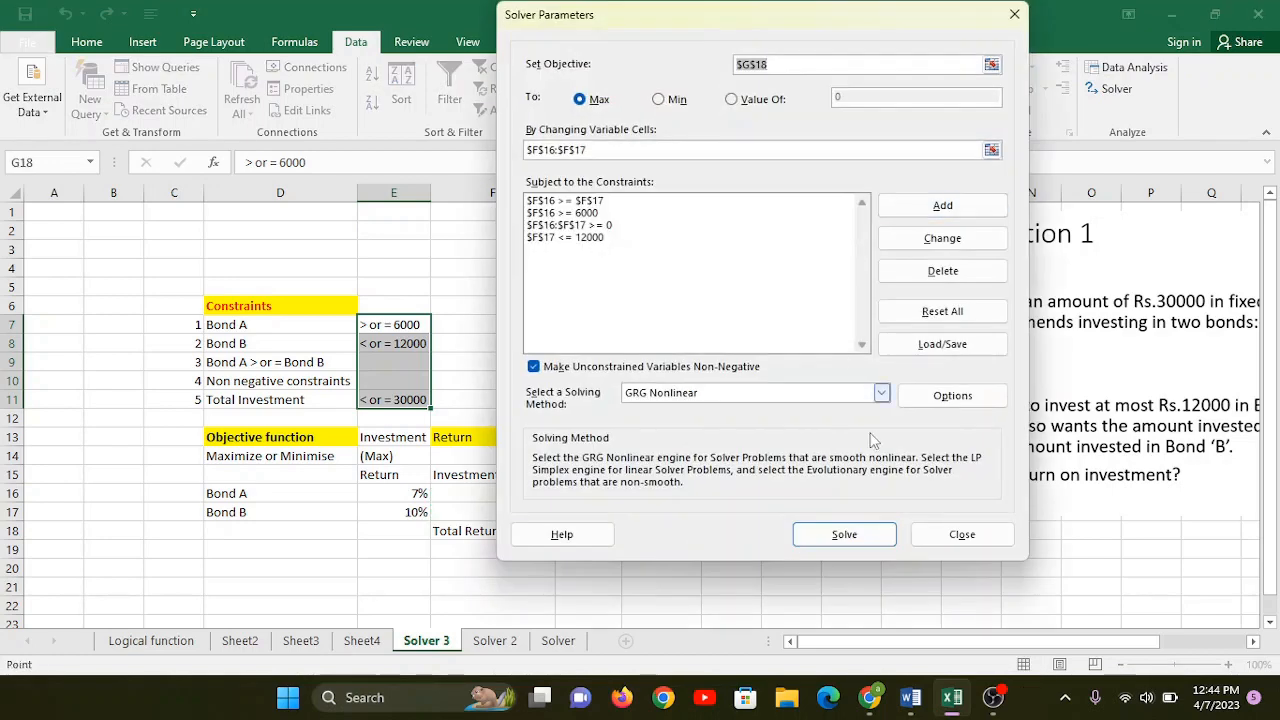
Close the Solver parameters and enter the total investment formula =F16+F17 in cell F19.
left_click(963, 540)
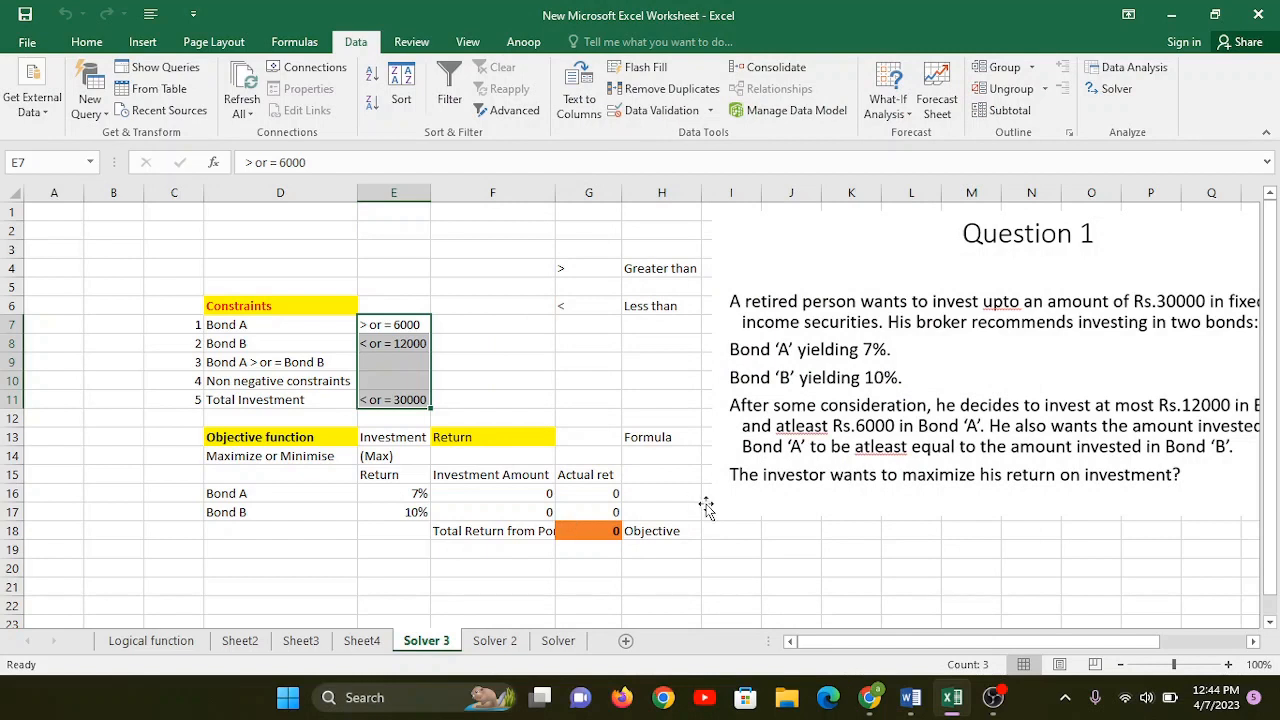
left_click(481, 549)
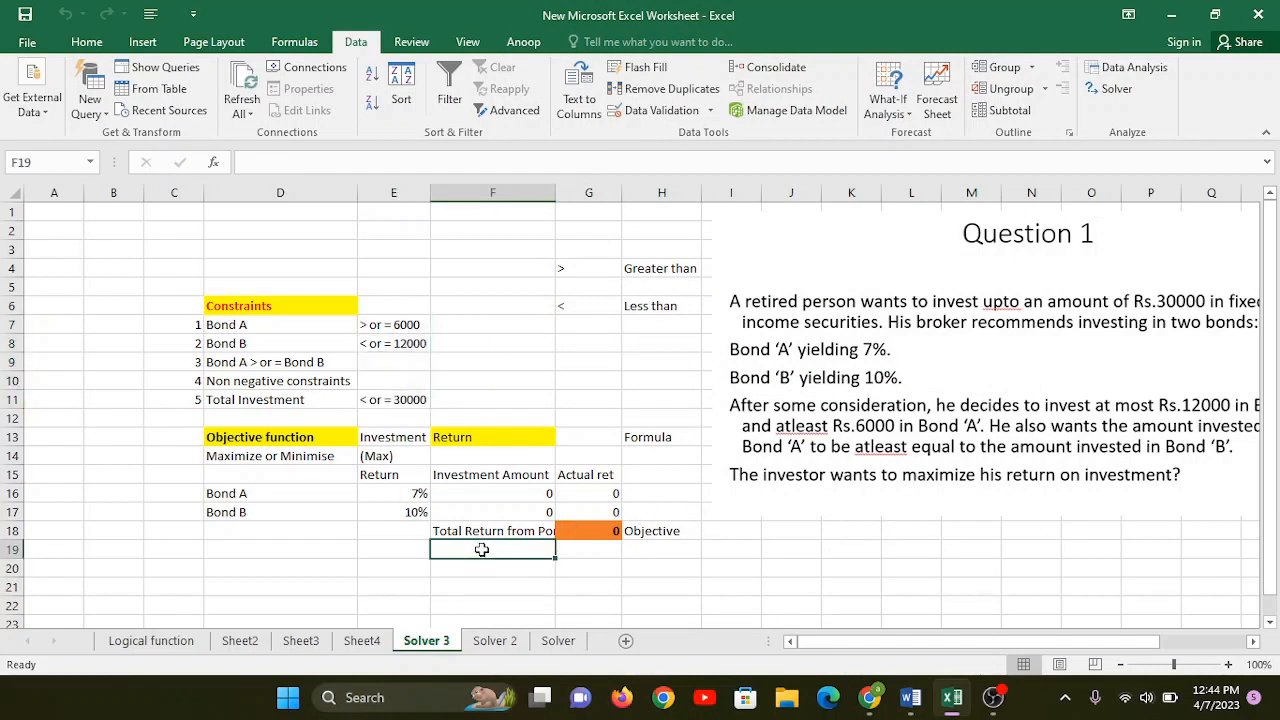
type("=t")
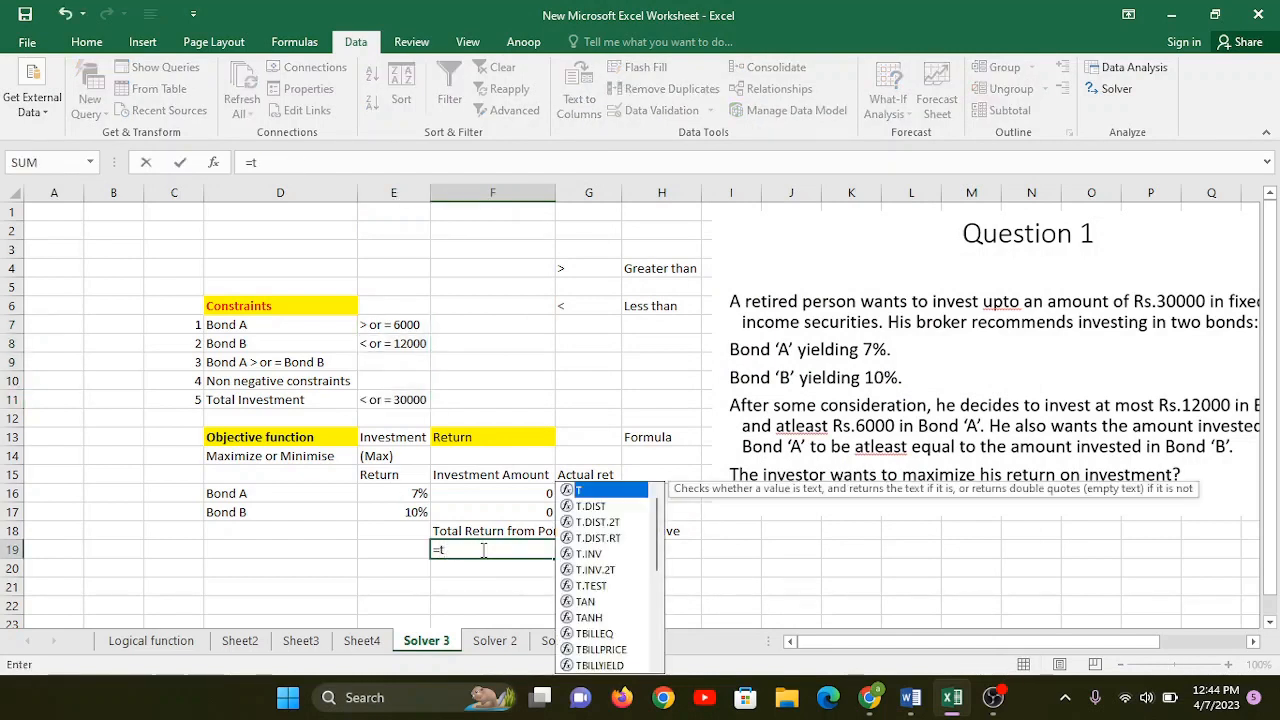
key("BackSpace")
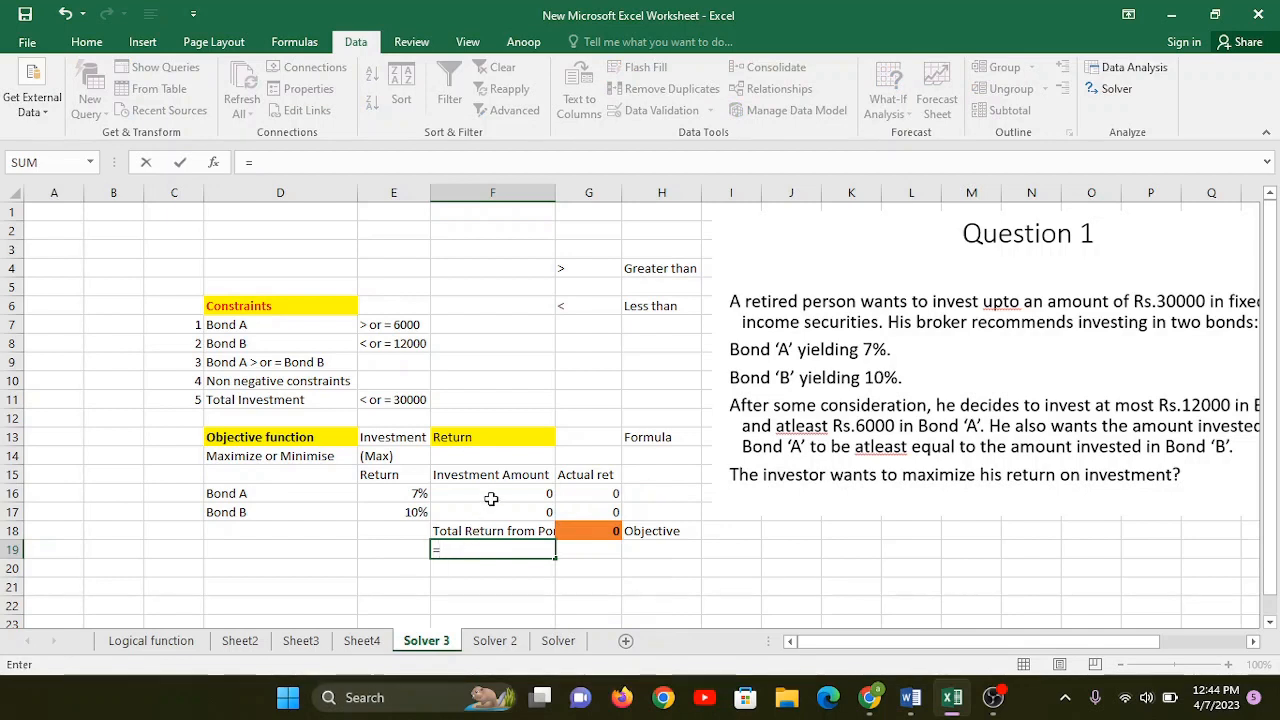
left_click(491, 498)
type("+")
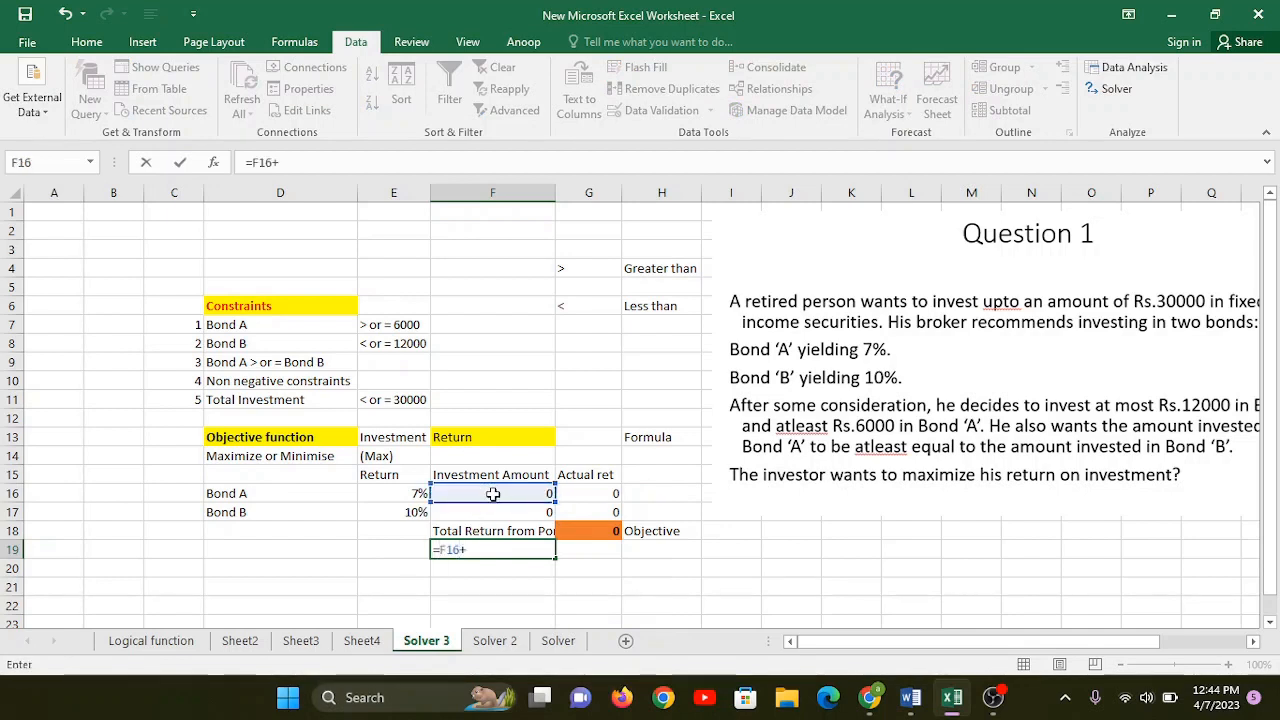
left_click(497, 512)
key("Return")
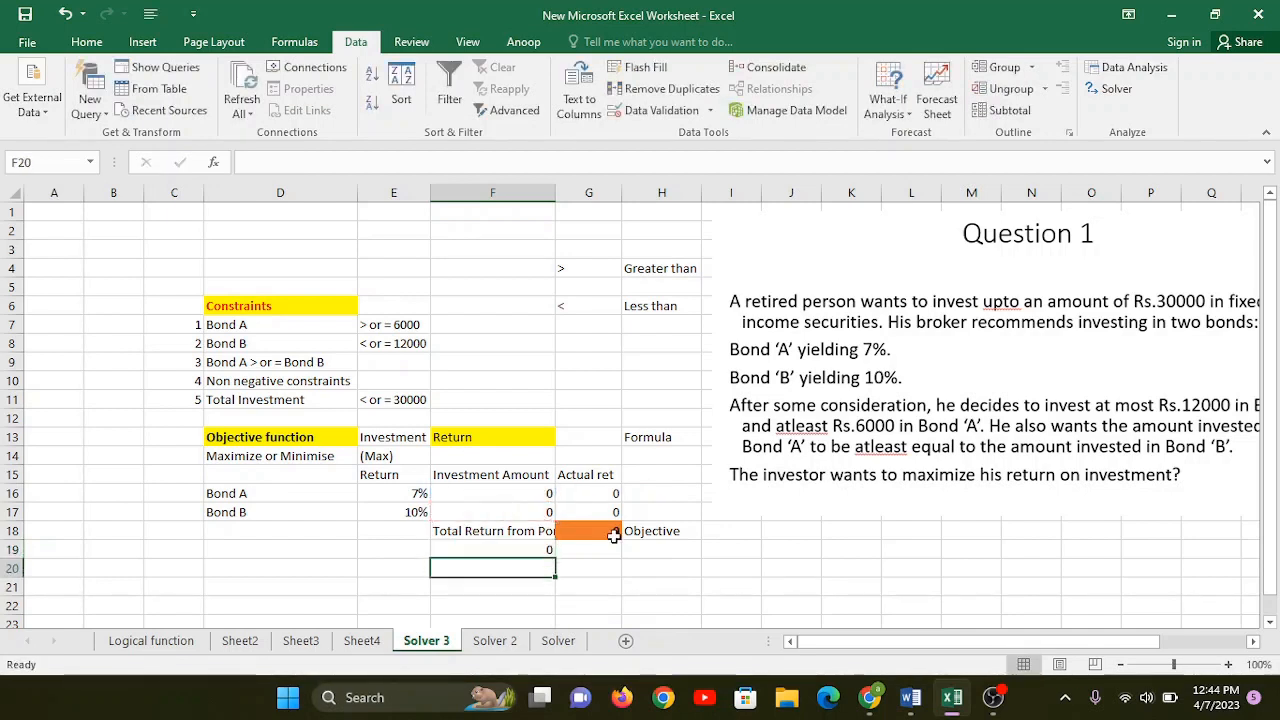
Inspect the total return formula in G18 and the total investment formula in F19 without changing them.
left_click(614, 535)
double_click(614, 535)
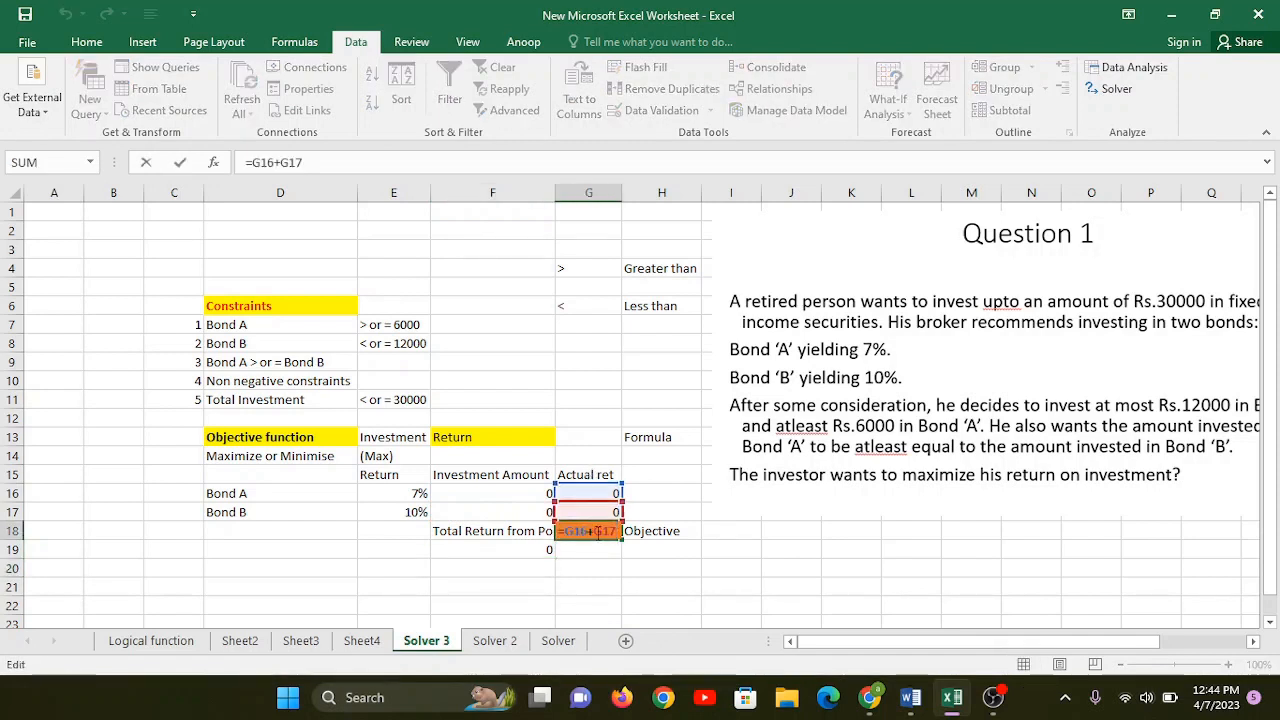
key("Escape")
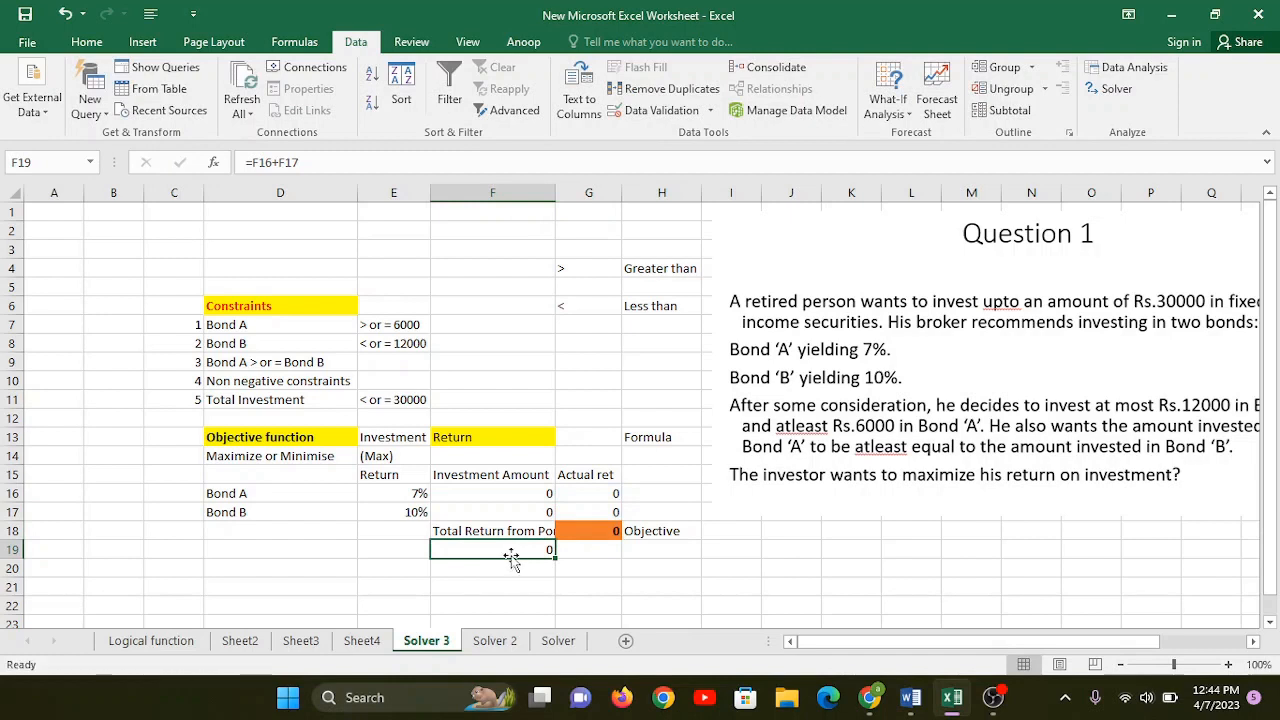
double_click(518, 550)
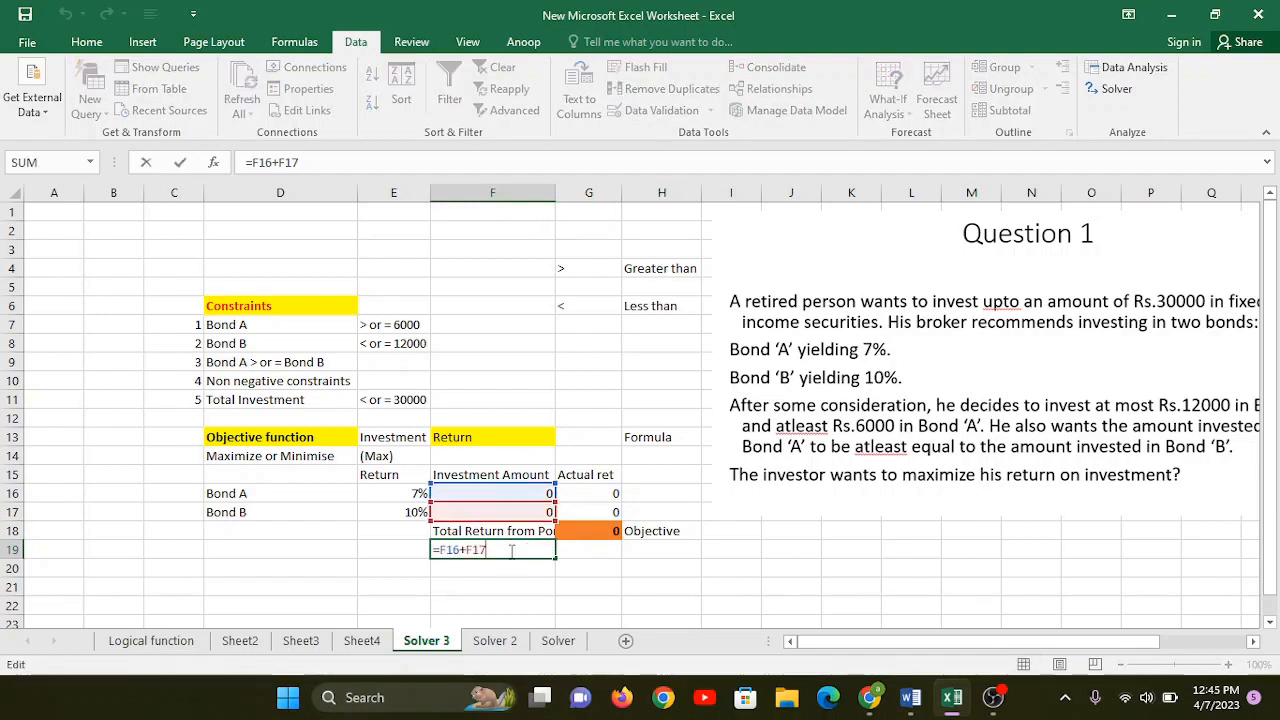
key("Escape")
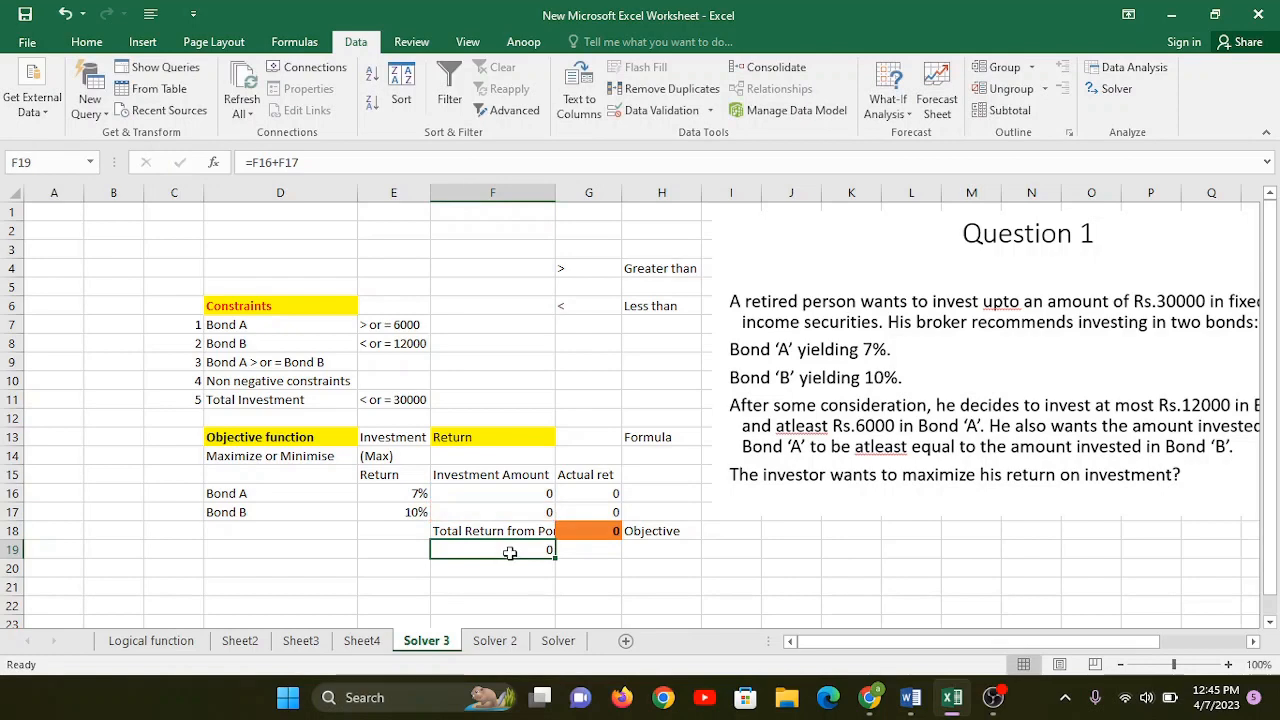
Add a Solver constraint that the total investment F19 is <= 30000.
left_click(1120, 90)
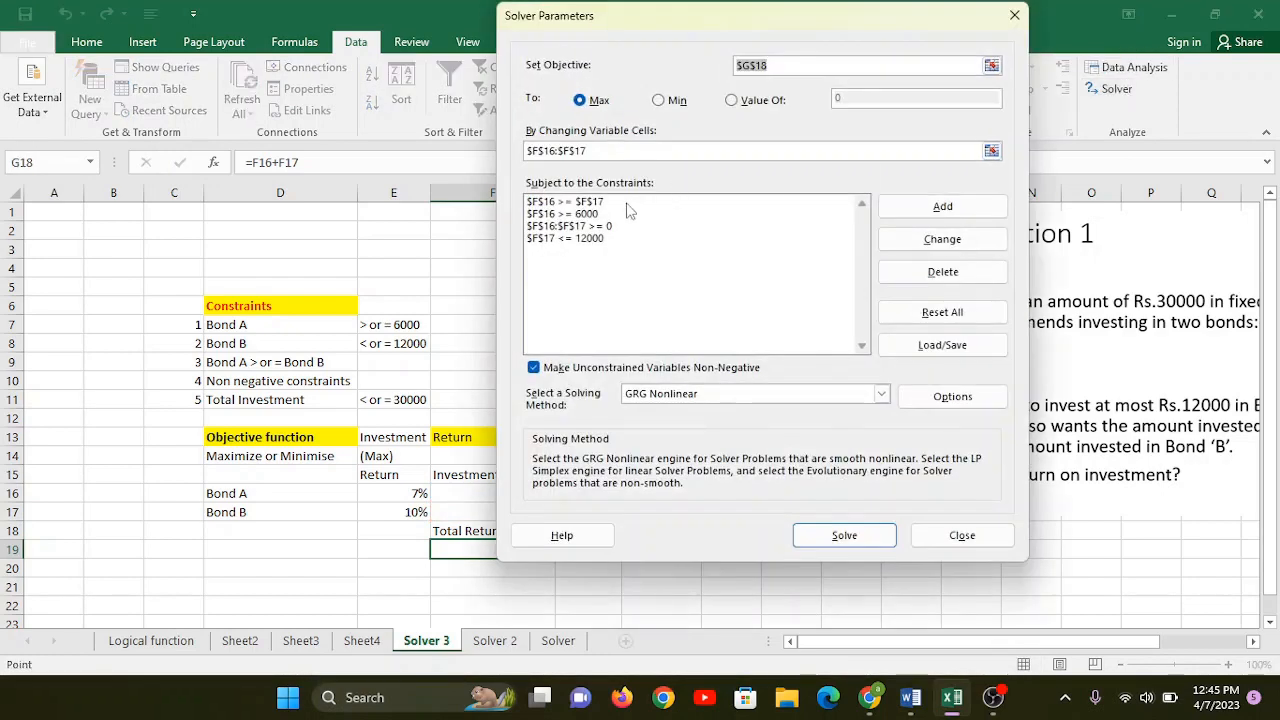
left_click(958, 207)
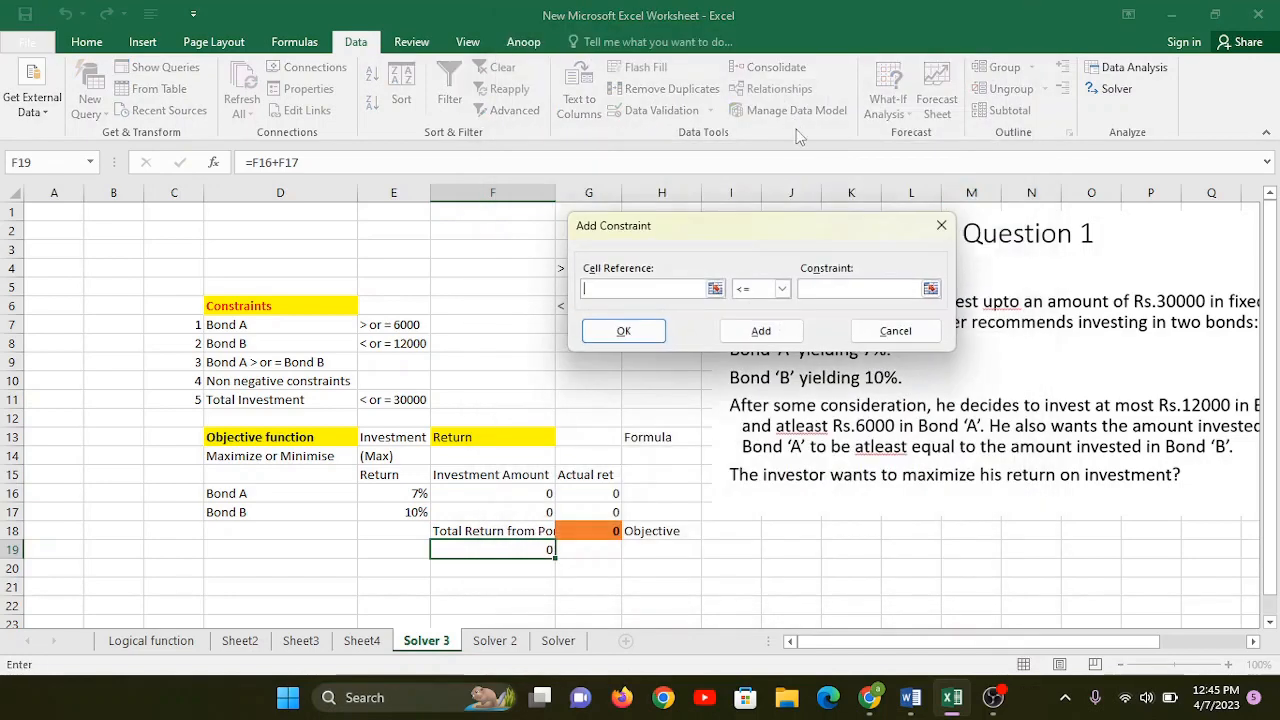
left_click_drag(761, 232, 882, 182)
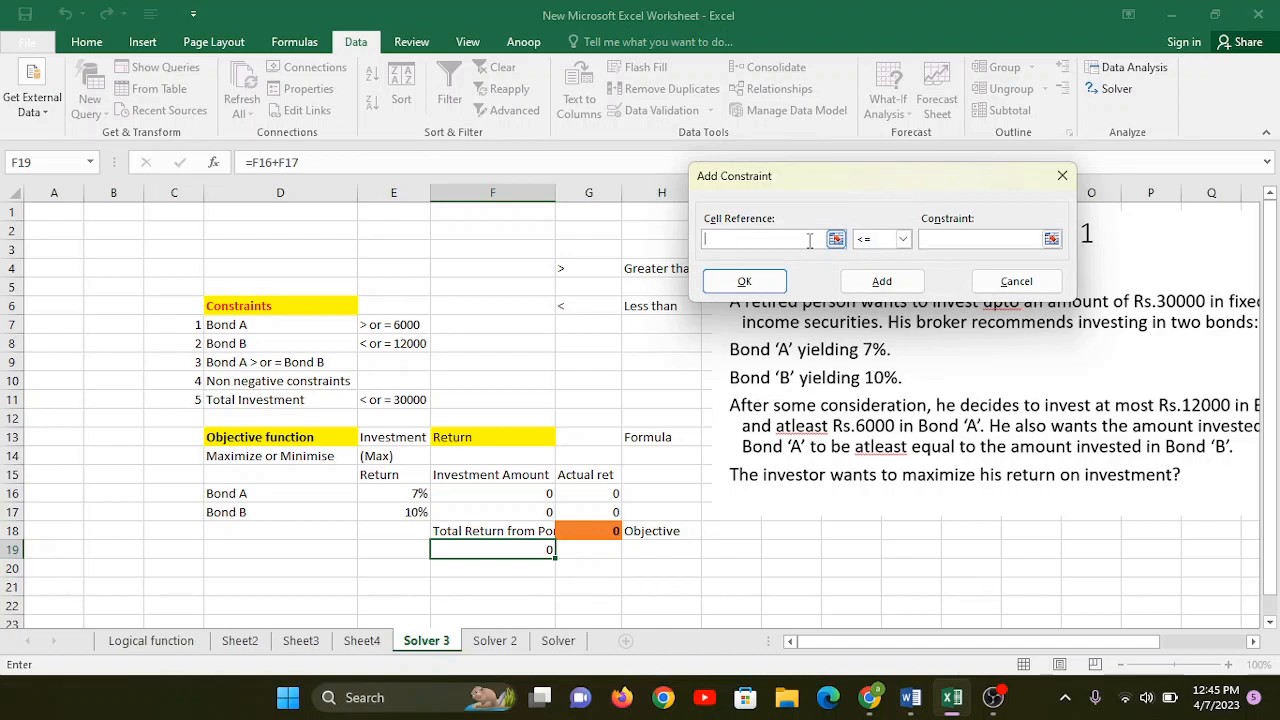
left_click(524, 552)
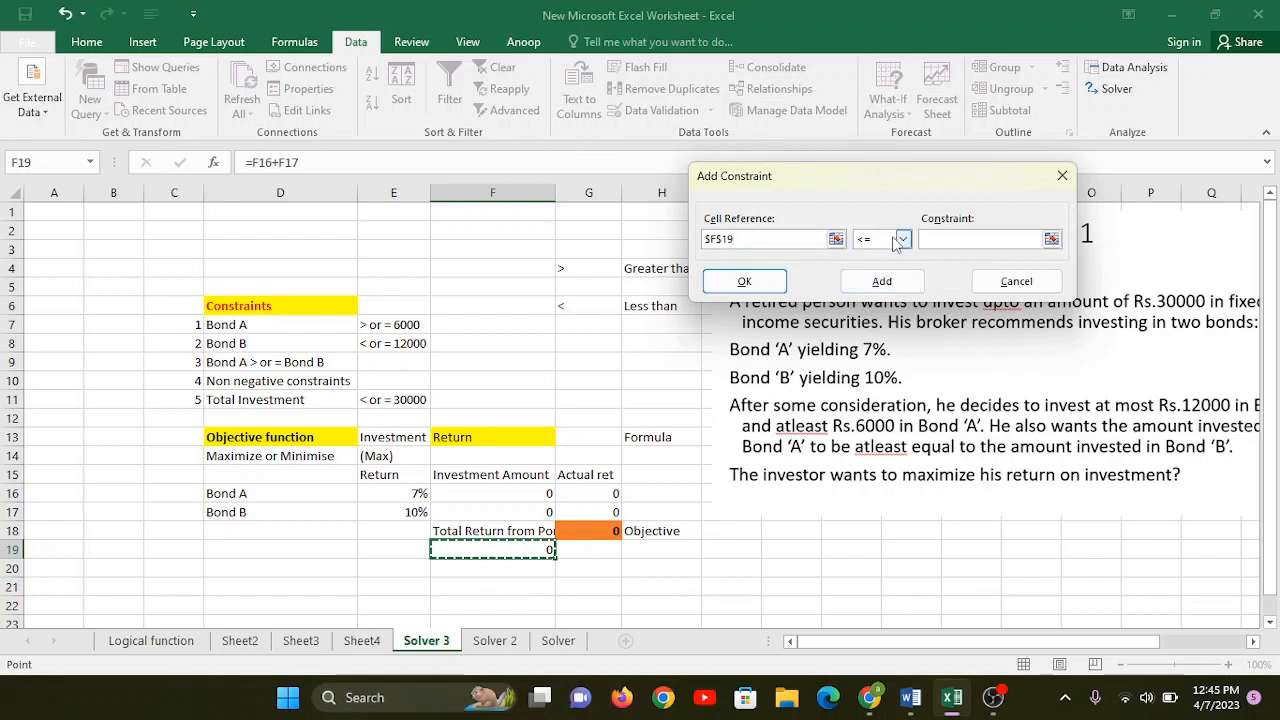
left_click(932, 238)
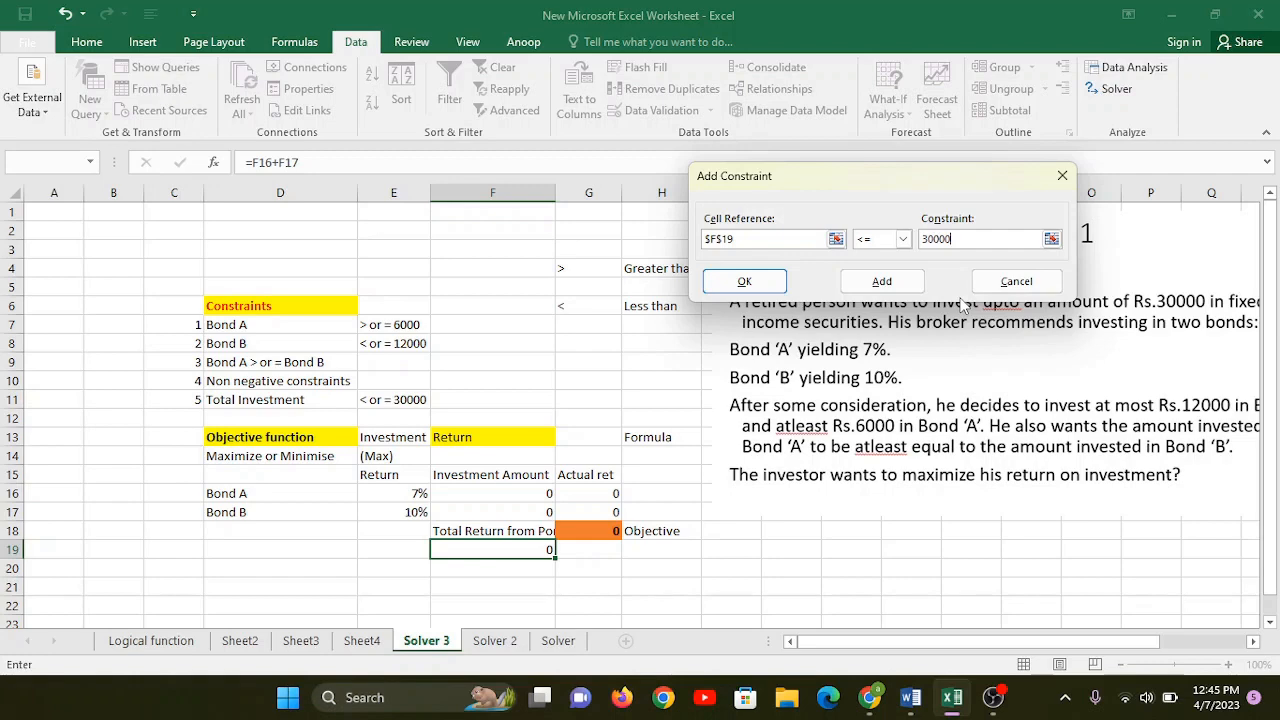
left_click(758, 283)
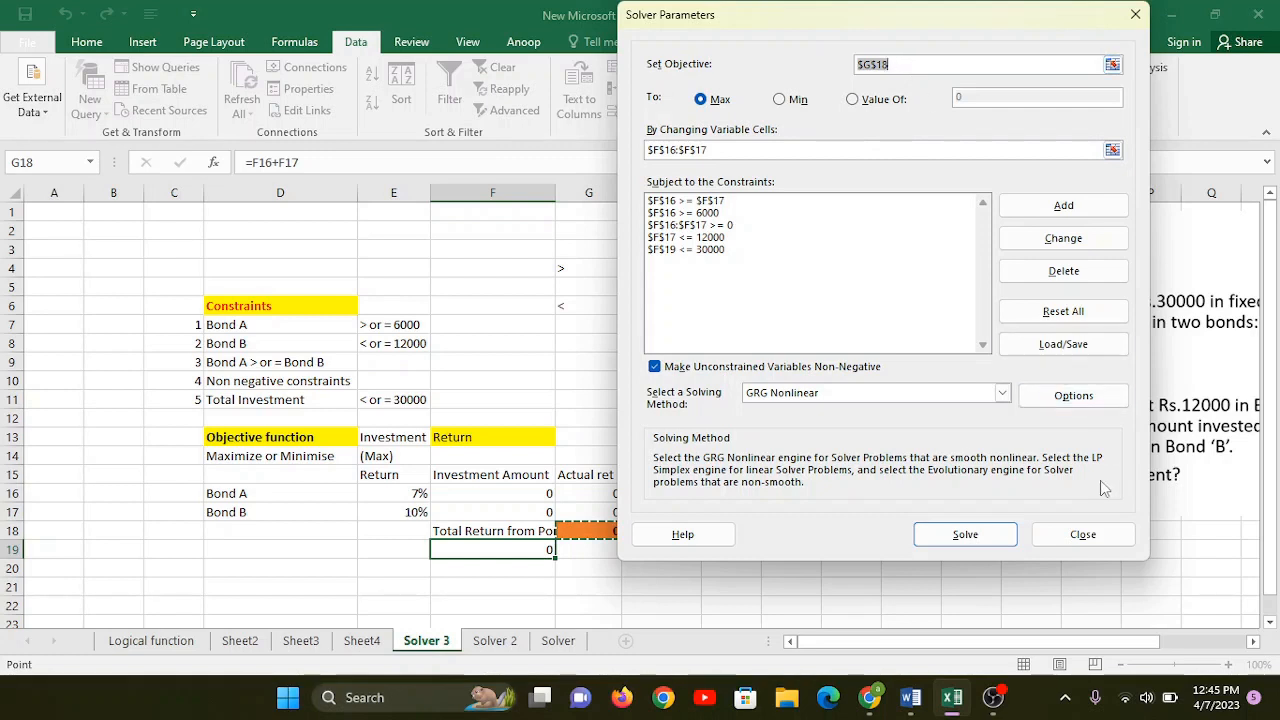
Solve the model with the GRG Nonlinear method and keep the Solver solution.
left_click(972, 541)
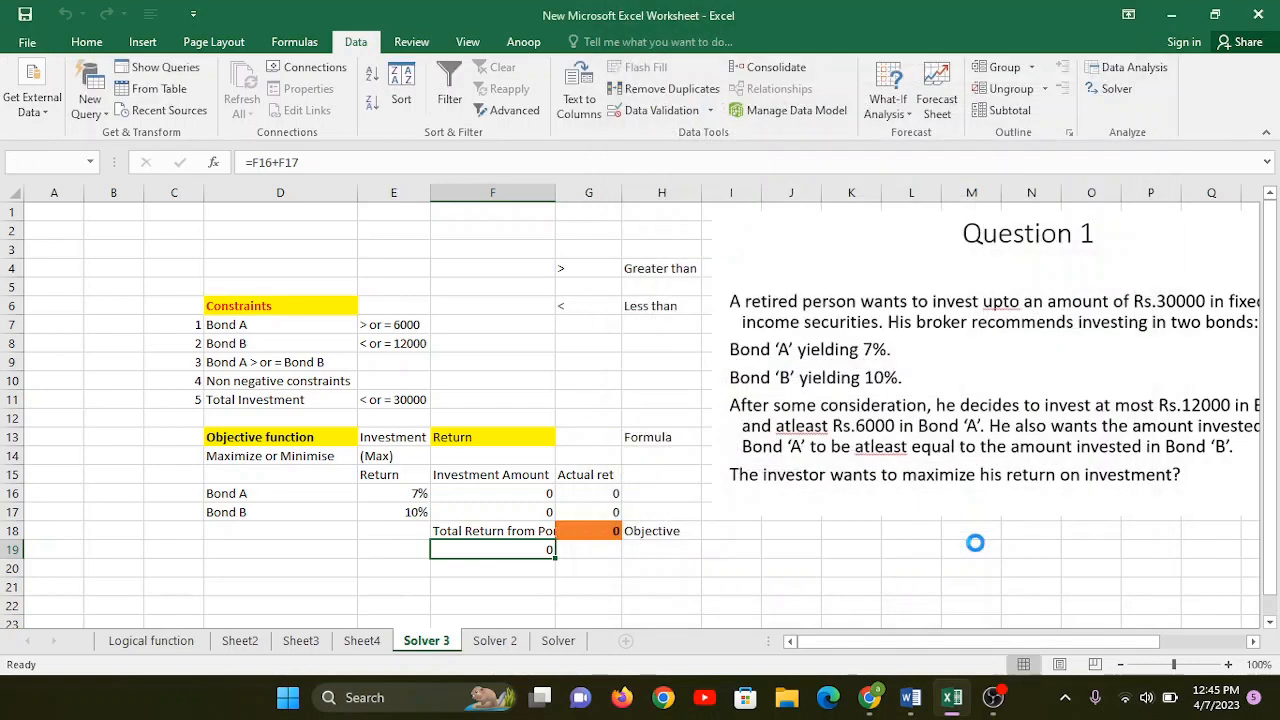
left_click_drag(671, 170, 912, 136)
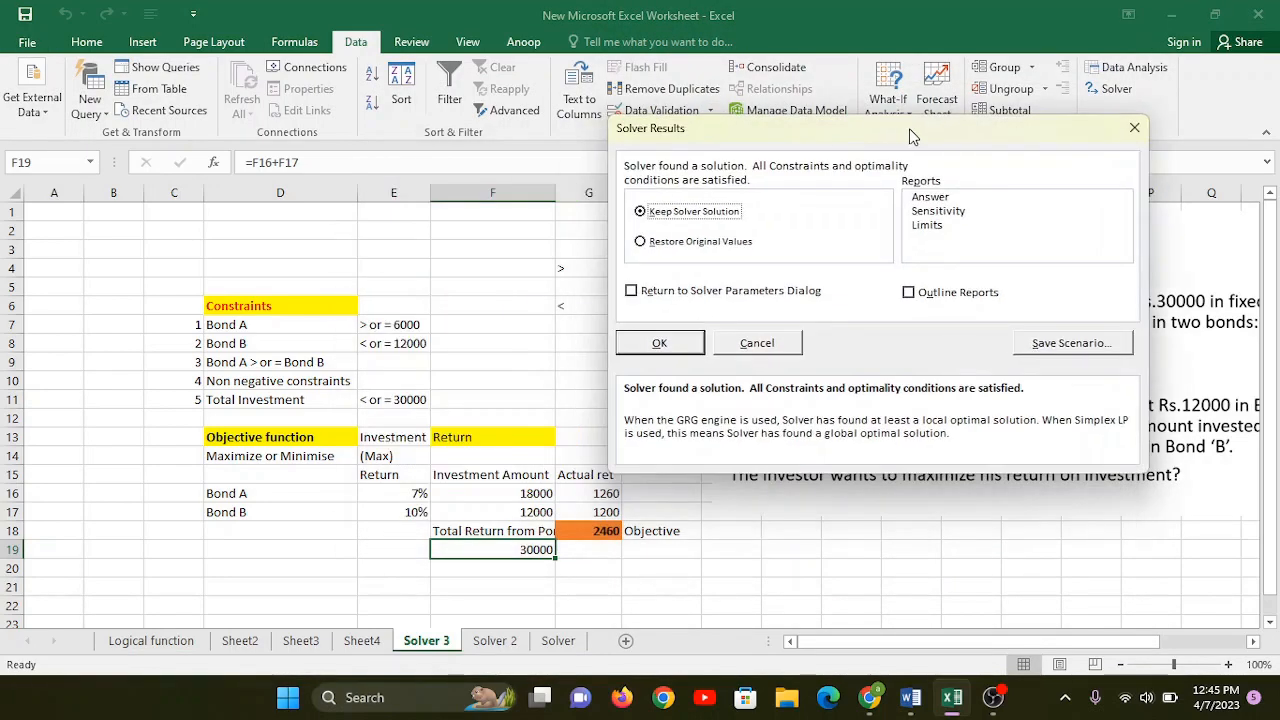
left_click(659, 343)
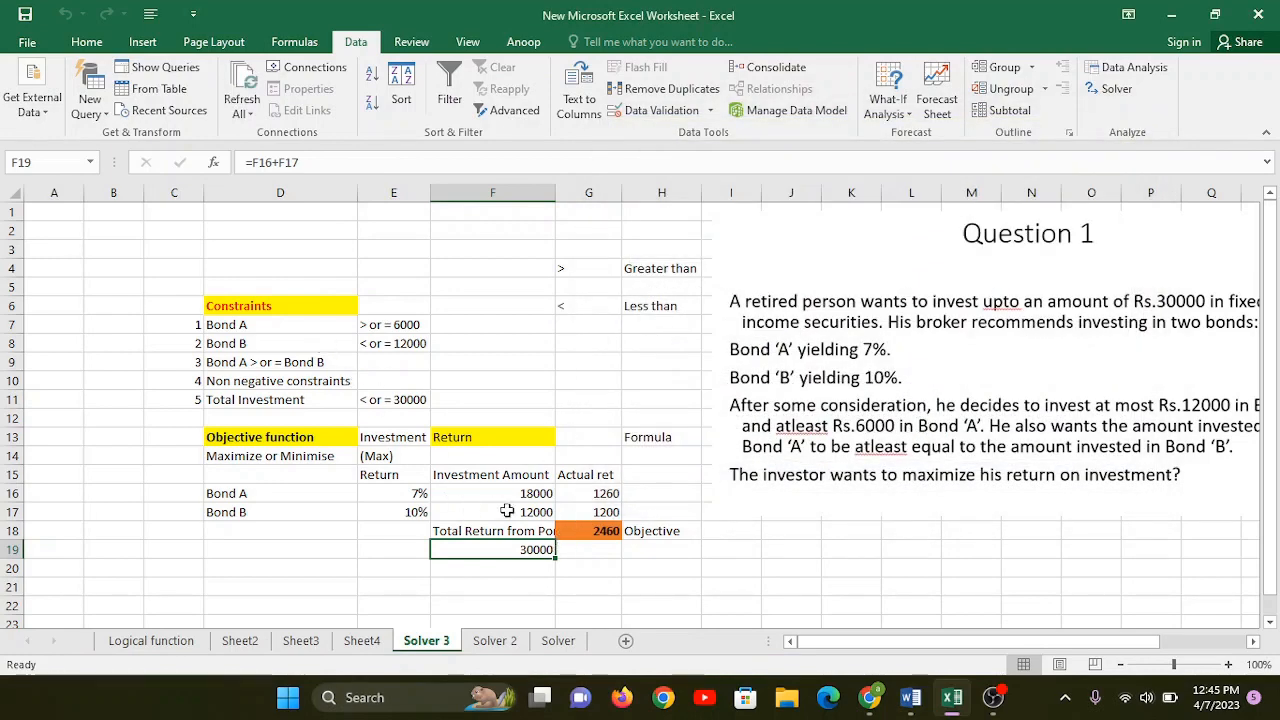
Color the investment amounts in F16:F17 red.
left_click_drag(513, 496, 522, 512)
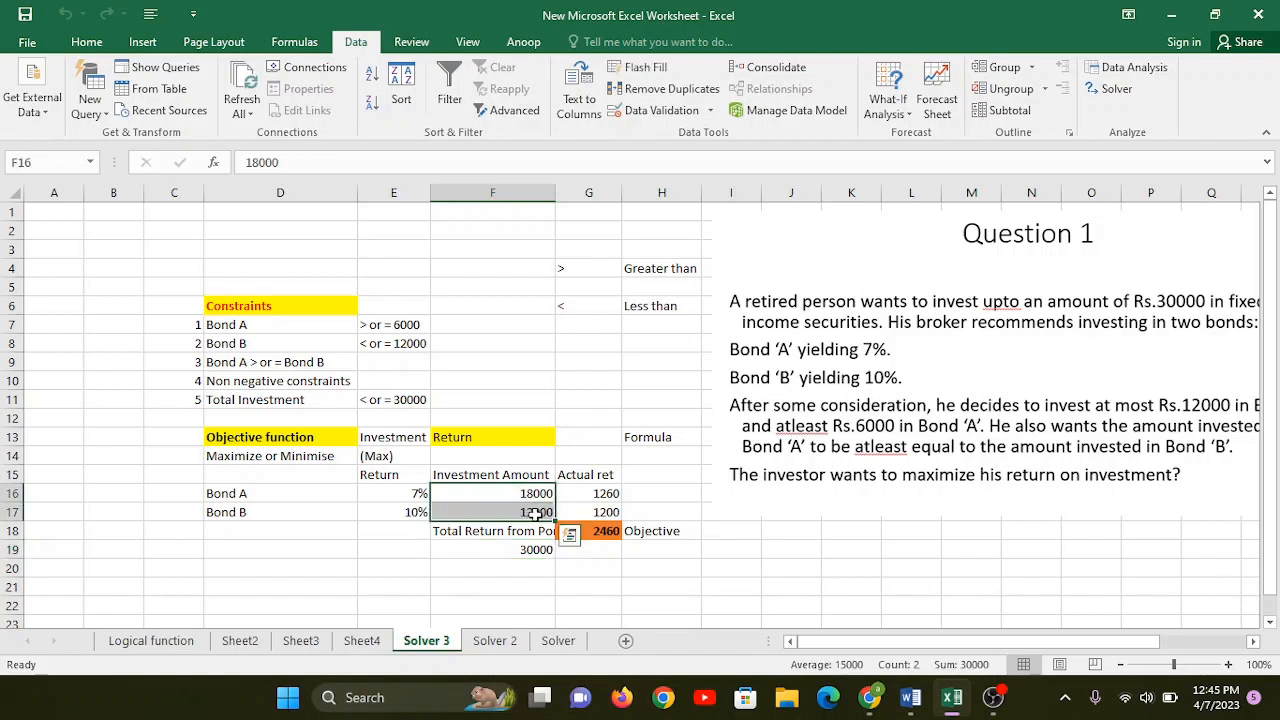
left_click(108, 40)
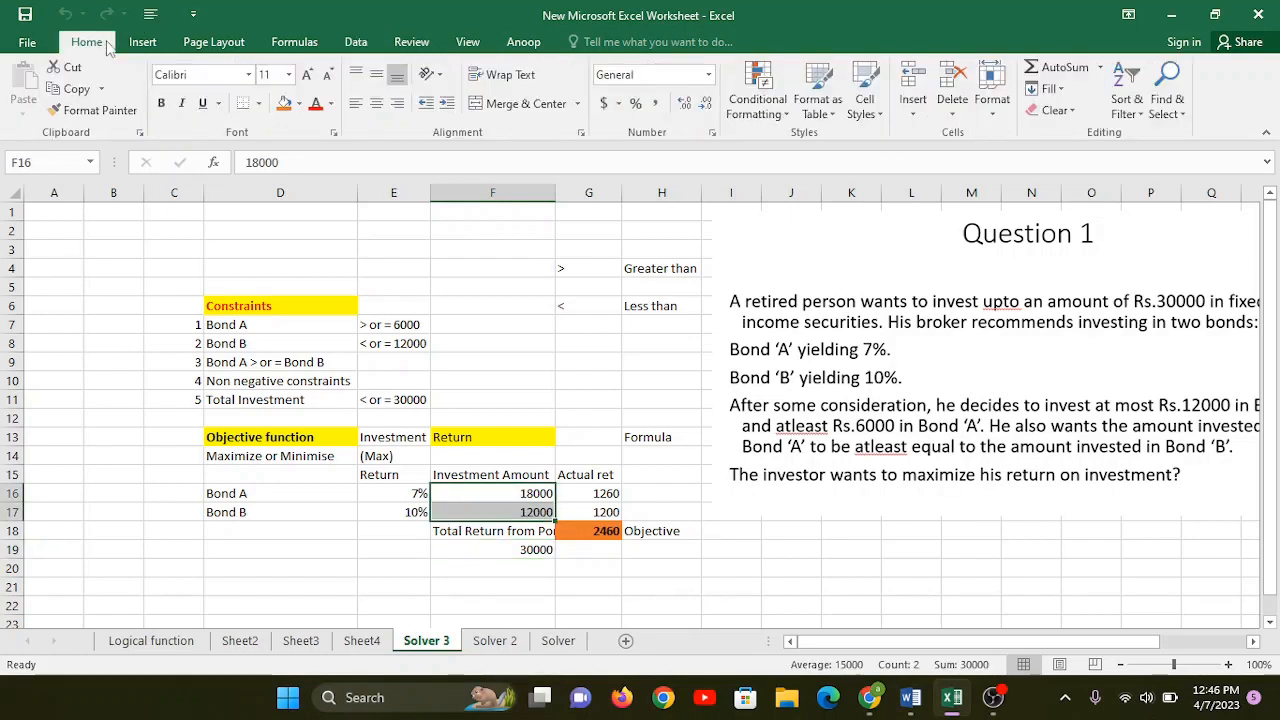
left_click(315, 104)
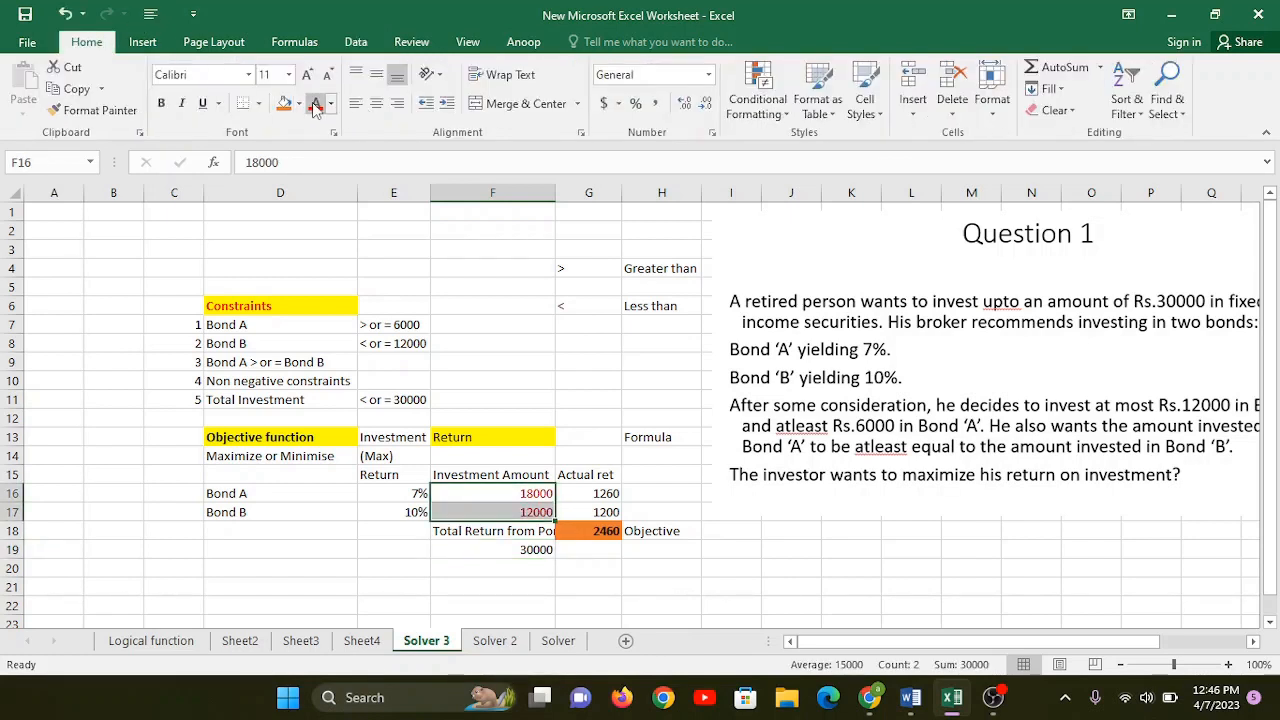
Review each bond's investment amount and actual return, the total investment in F19 and the total return in G18.
left_click(545, 495)
left_click(290, 492)
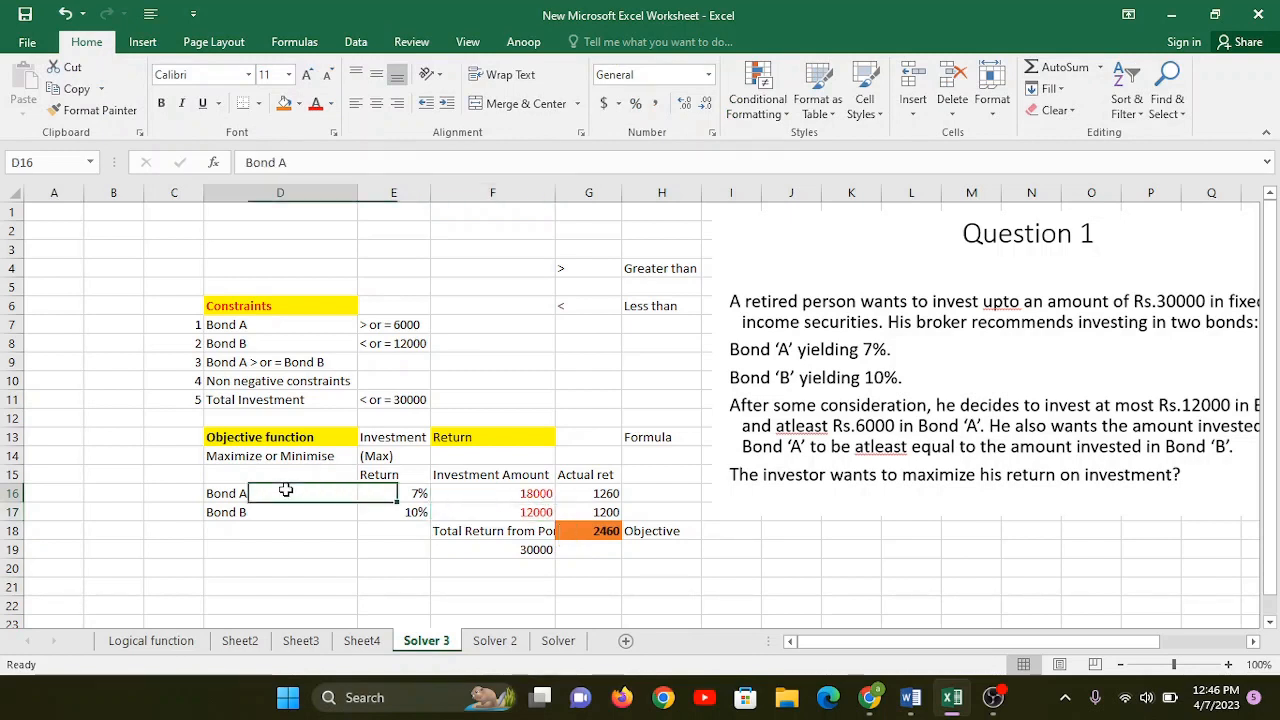
left_click(505, 491)
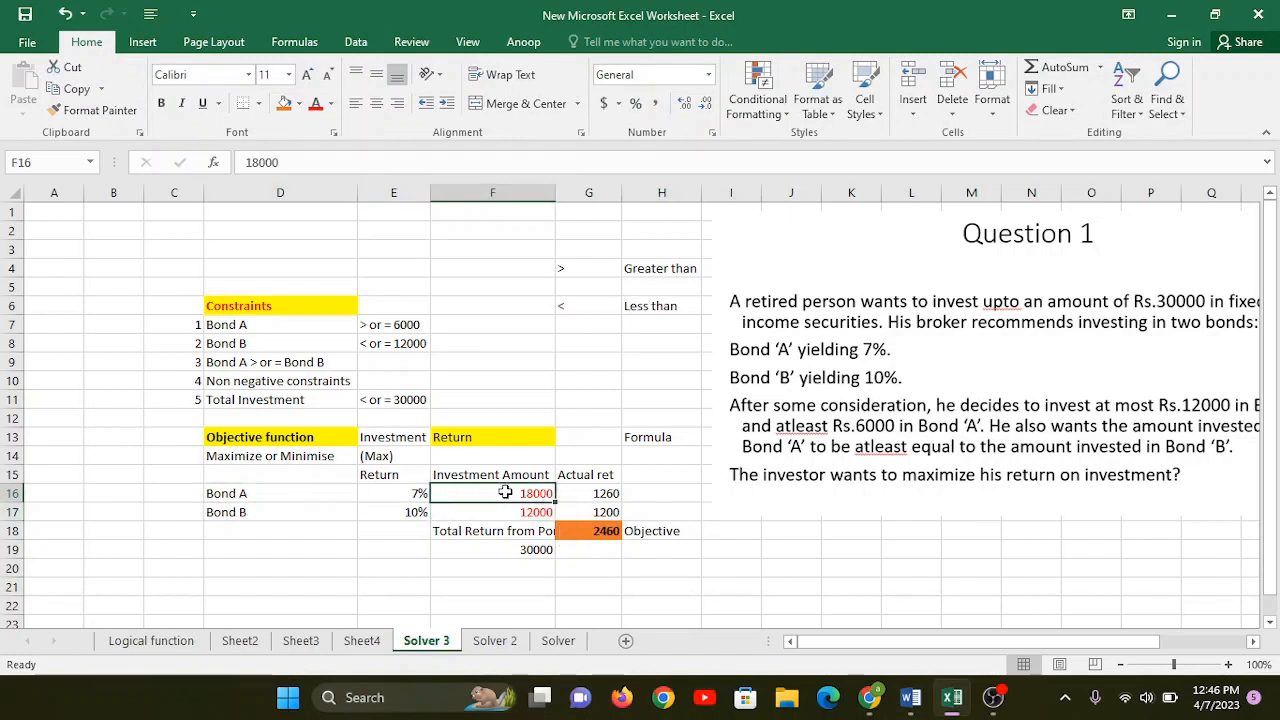
left_click(274, 512)
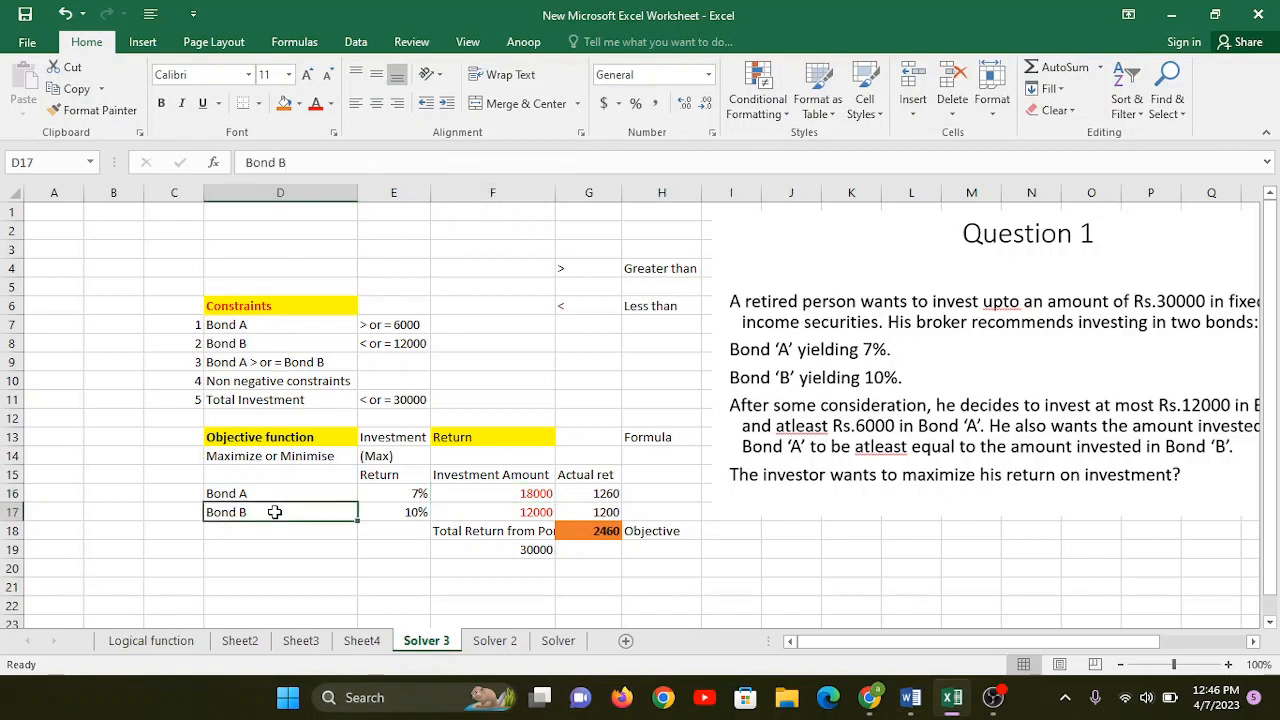
left_click(518, 514)
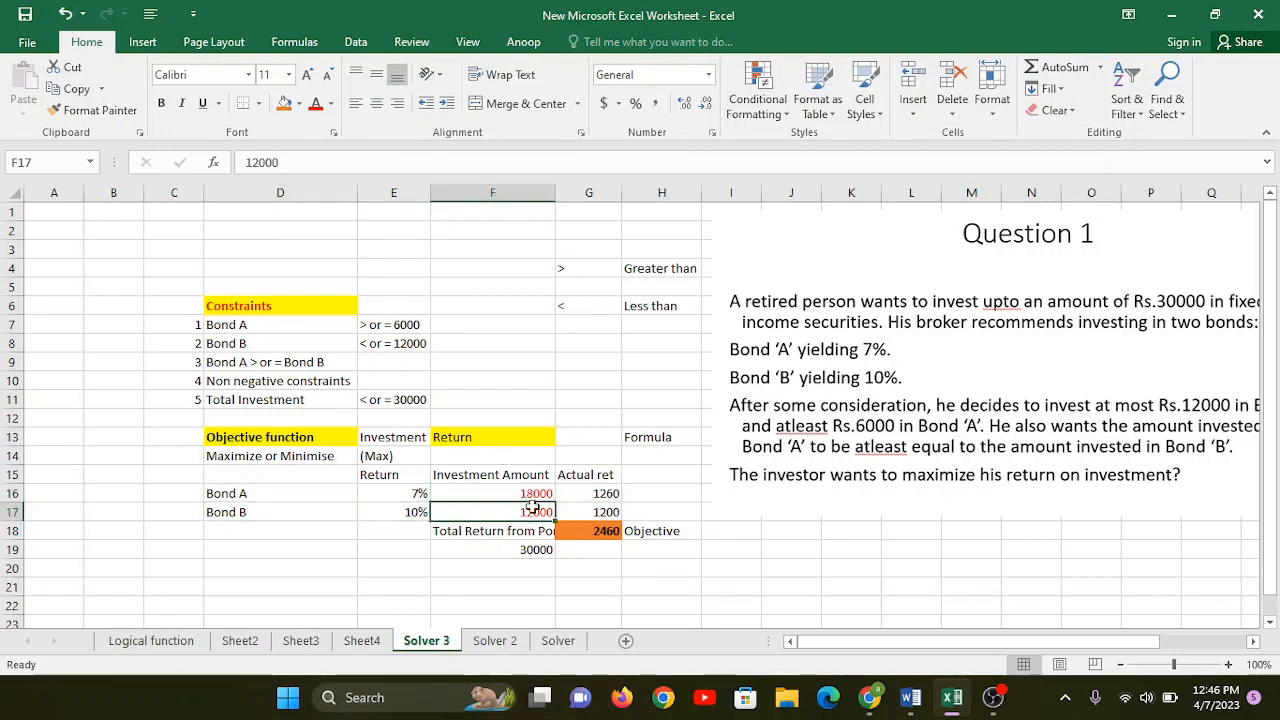
left_click(602, 492)
left_click(601, 513)
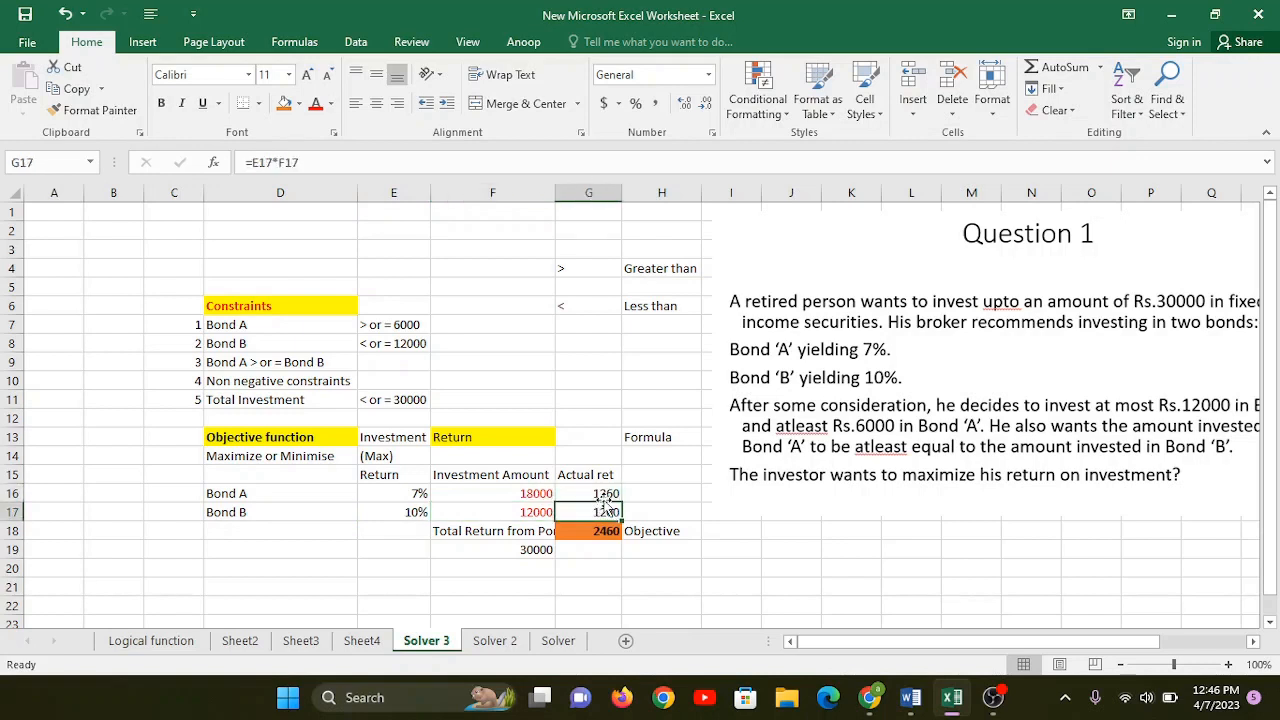
left_click(606, 494)
left_click(606, 511)
left_click(613, 538)
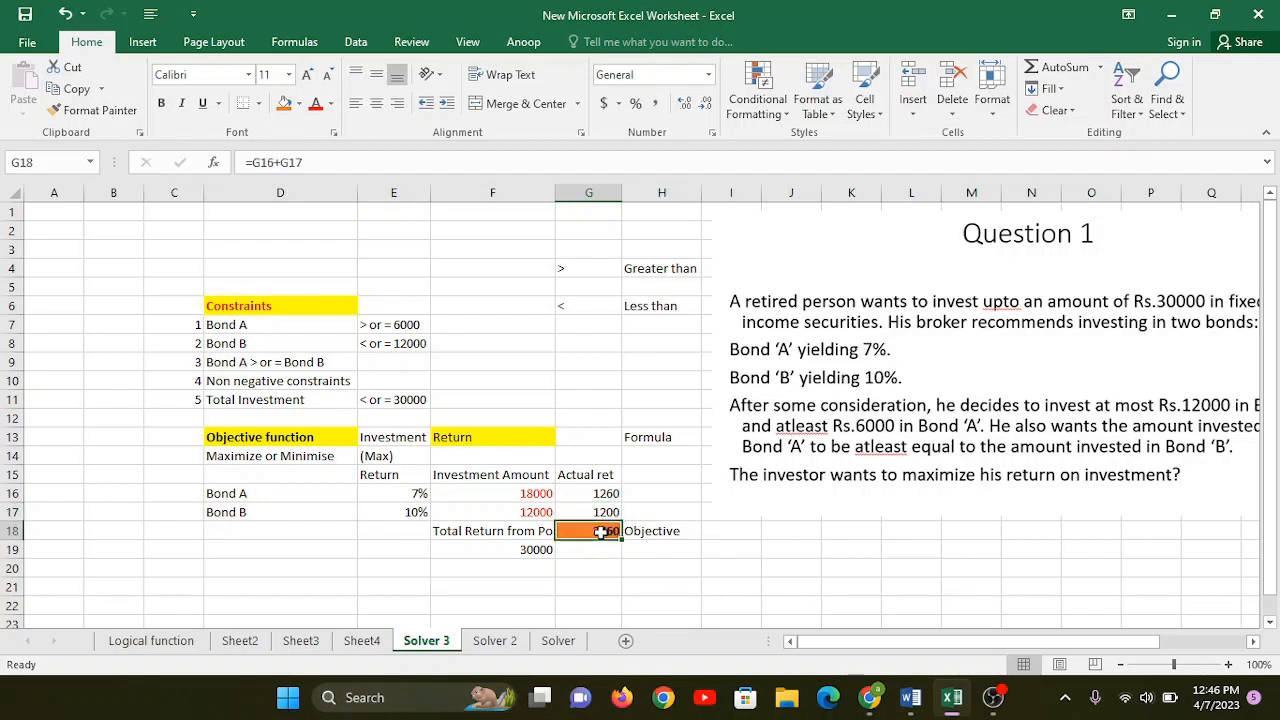
left_click(531, 550)
left_click(535, 495)
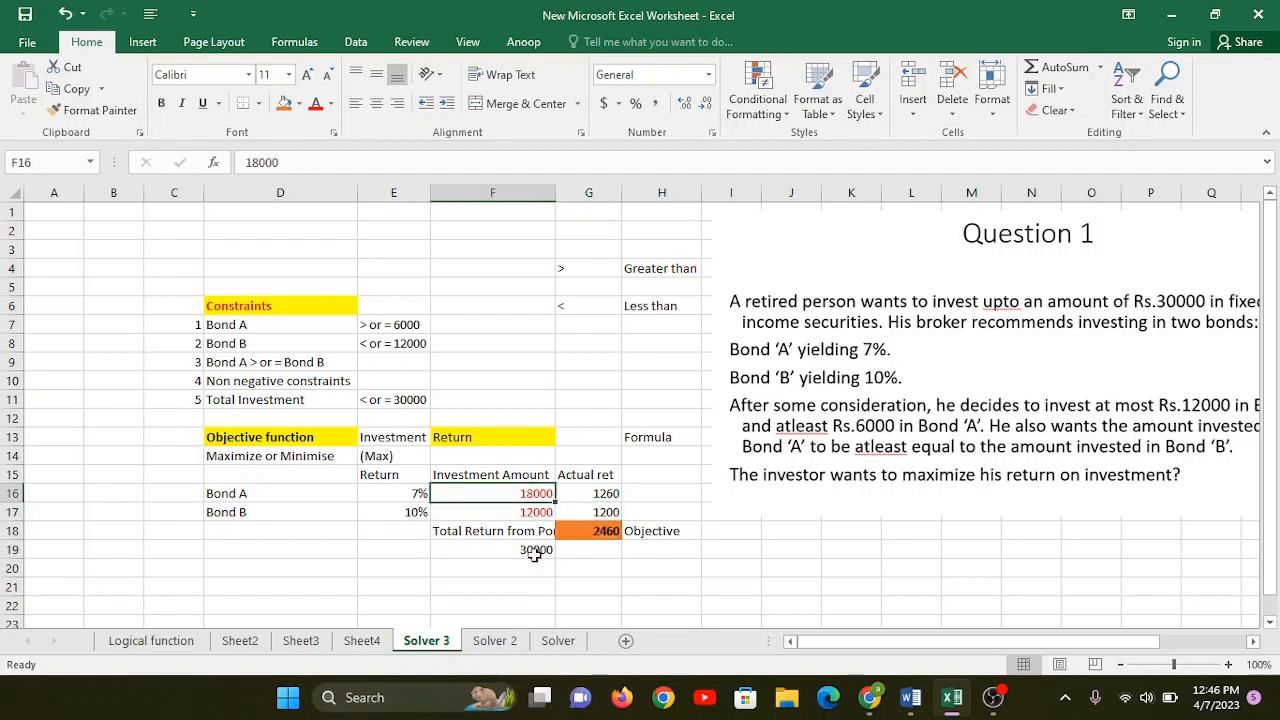
left_click(527, 550)
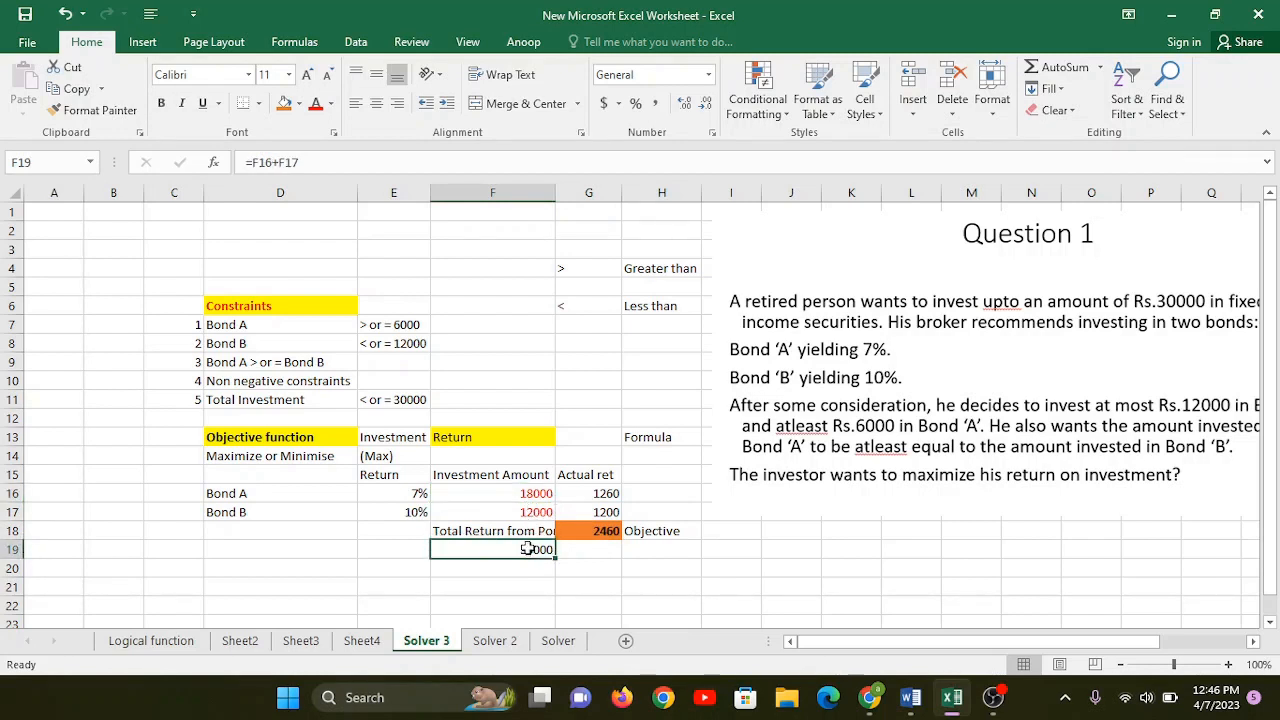
left_click(601, 533)
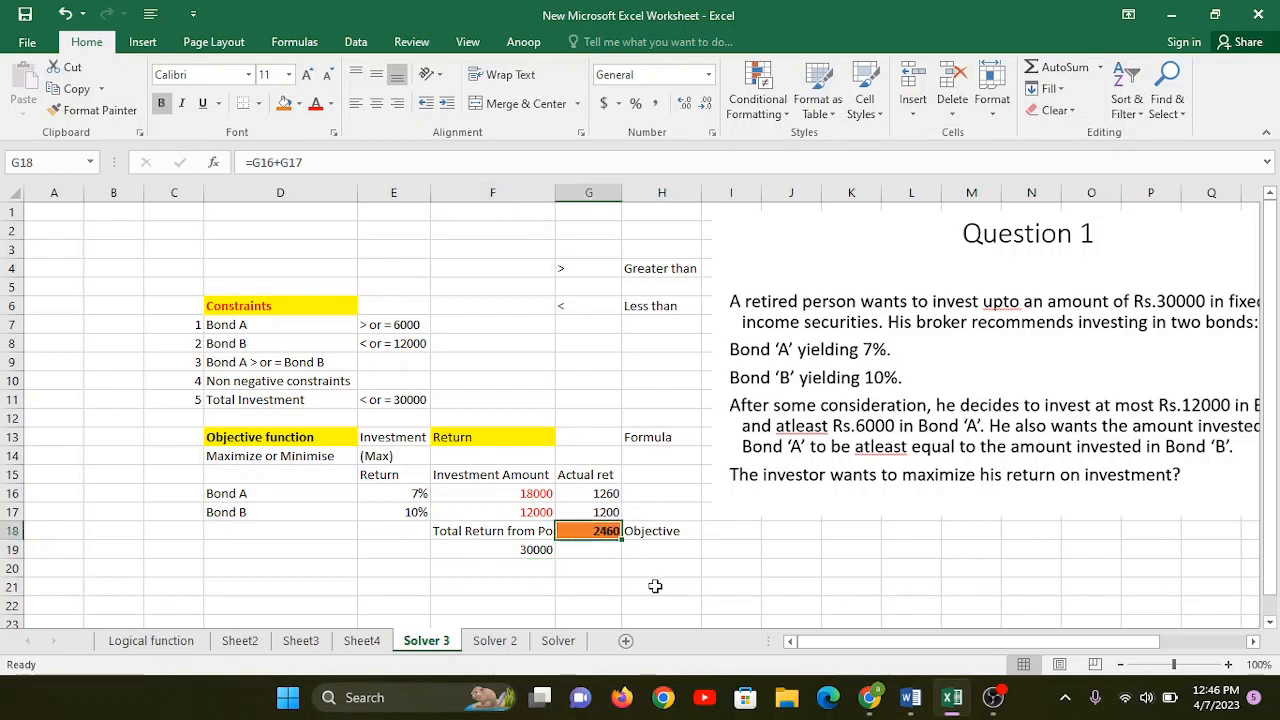